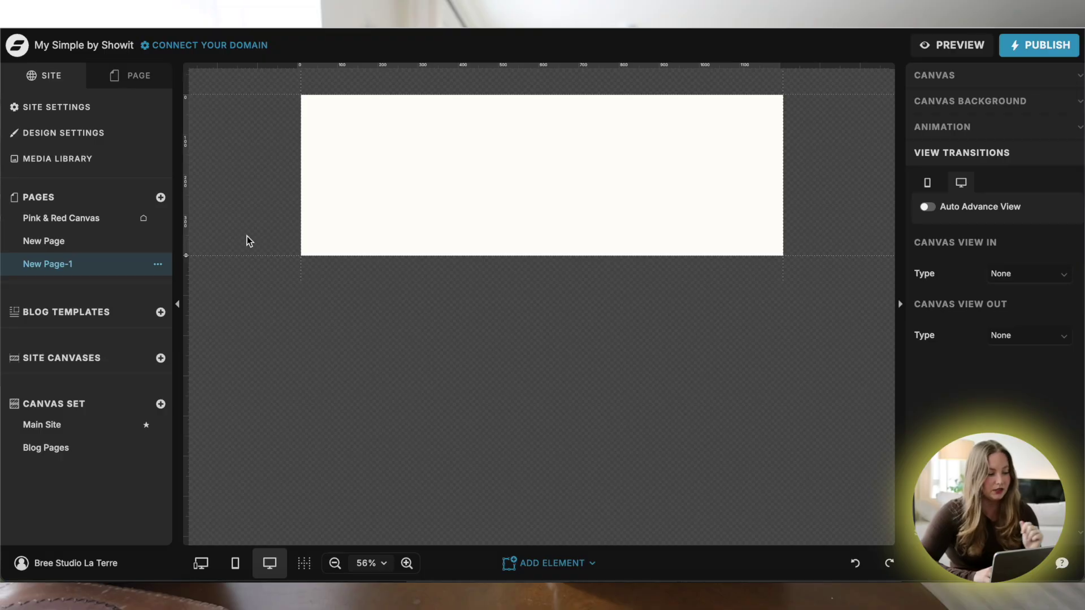
# Step: Make the blank canvas taller and set the vincenzo-marc….jpg image as its background
pyautogui.moveTo(185, 255); pyautogui.dragTo(204, 374)
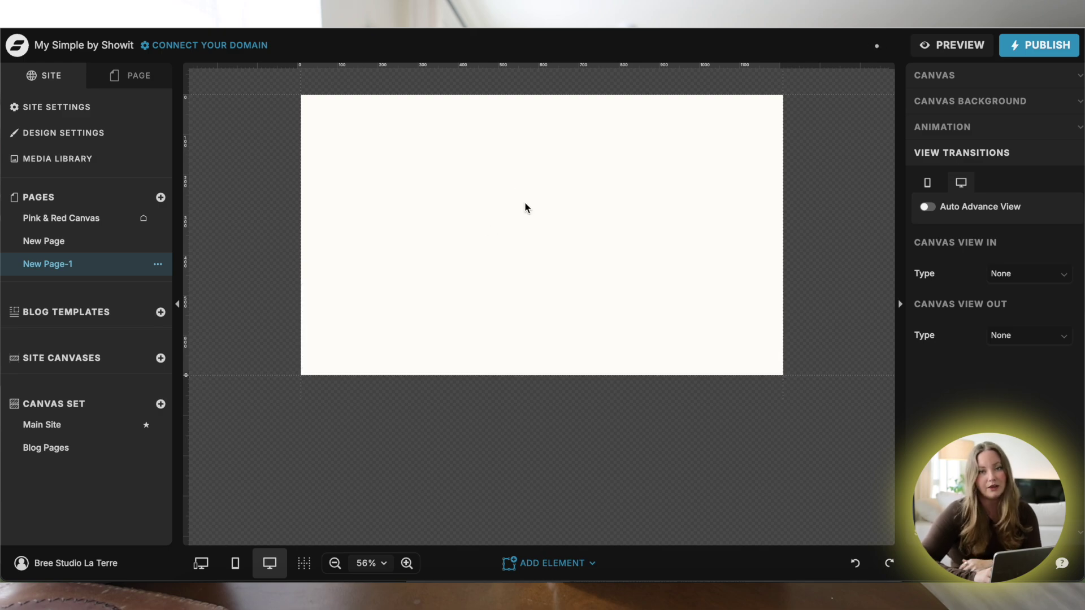
pyautogui.click(970, 101)
pyautogui.click(1012, 135)
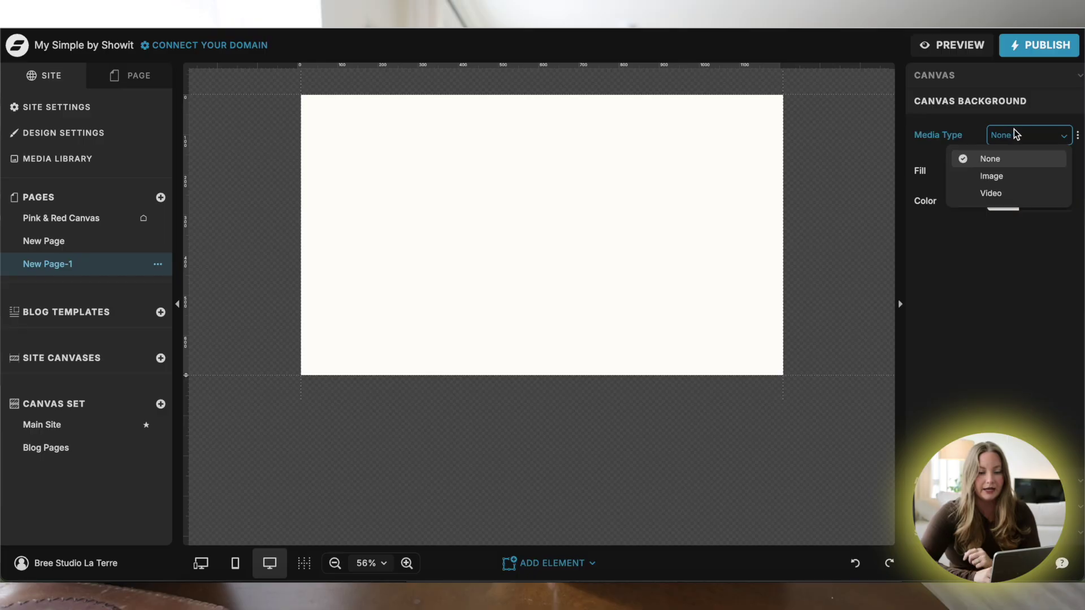
pyautogui.click(1010, 171)
pyautogui.click(1024, 167)
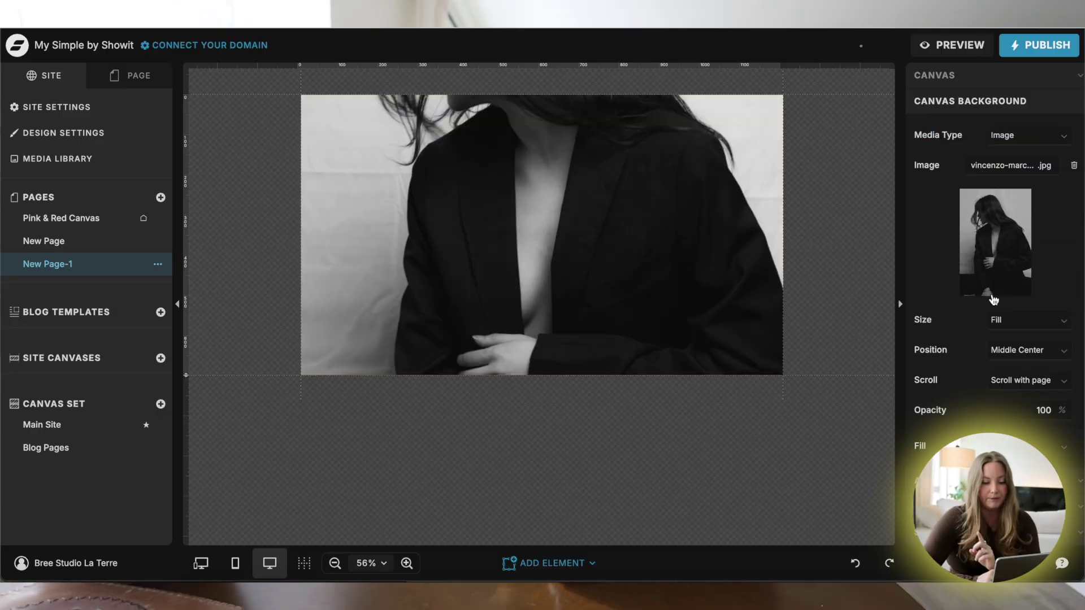
# Step: Set the canvas background's fill color to black and the image opacity to 60%
pyautogui.scroll(-1, 998, 381)
pyautogui.click(1047, 452)
pyautogui.click(743, 246)
pyautogui.doubleClick(1035, 387)
pyautogui.write('90')
pyautogui.click(1063, 391)
pyautogui.click(1063, 391)
pyautogui.click(1063, 391)
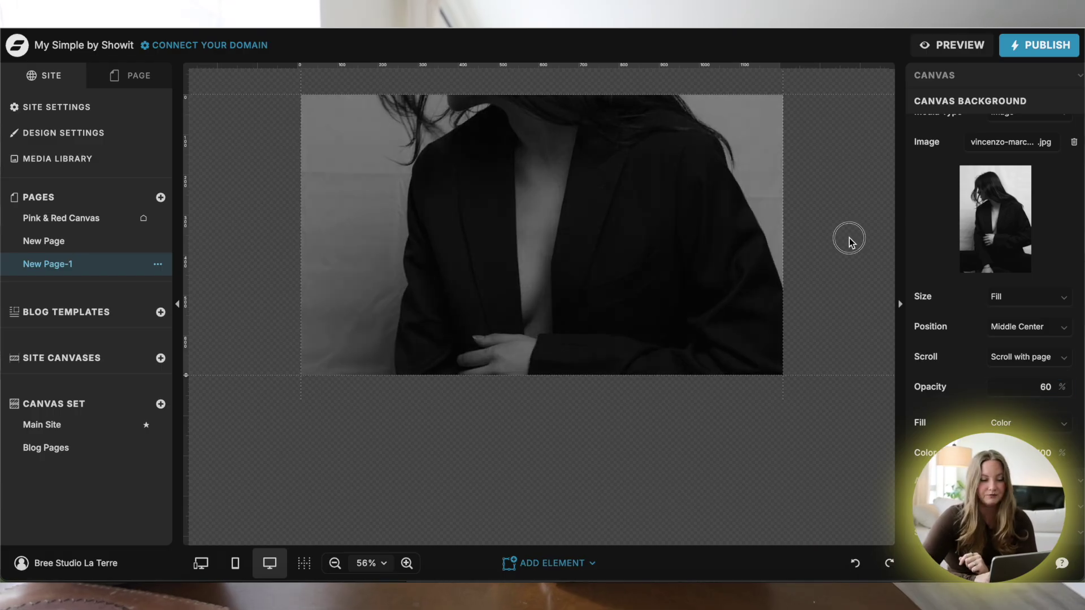
# Step: Add a Heading text element, place it in the upper middle of the canvas, and open its text for editing
pyautogui.click(547, 563)
pyautogui.click(460, 371)
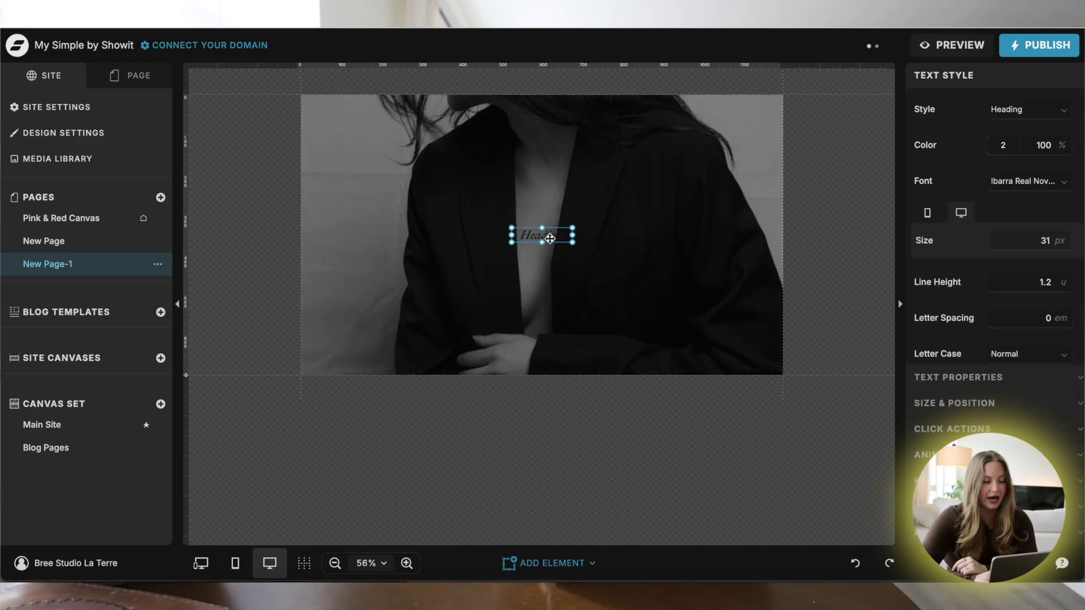
pyautogui.moveTo(546, 235); pyautogui.dragTo(548, 183)
pyautogui.doubleClick(549, 183)
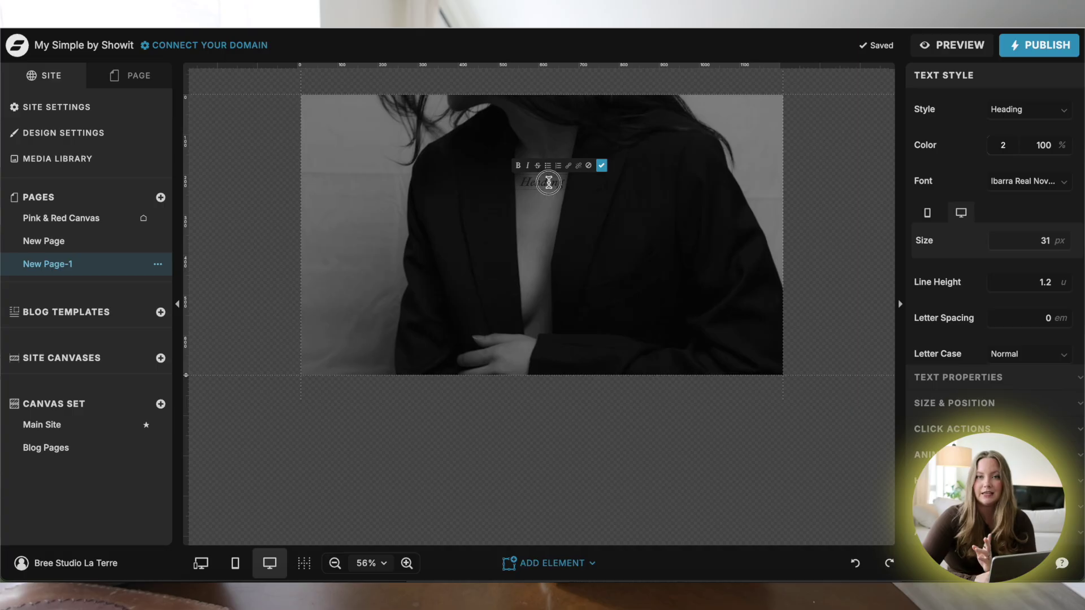
pyautogui.click(541, 243)
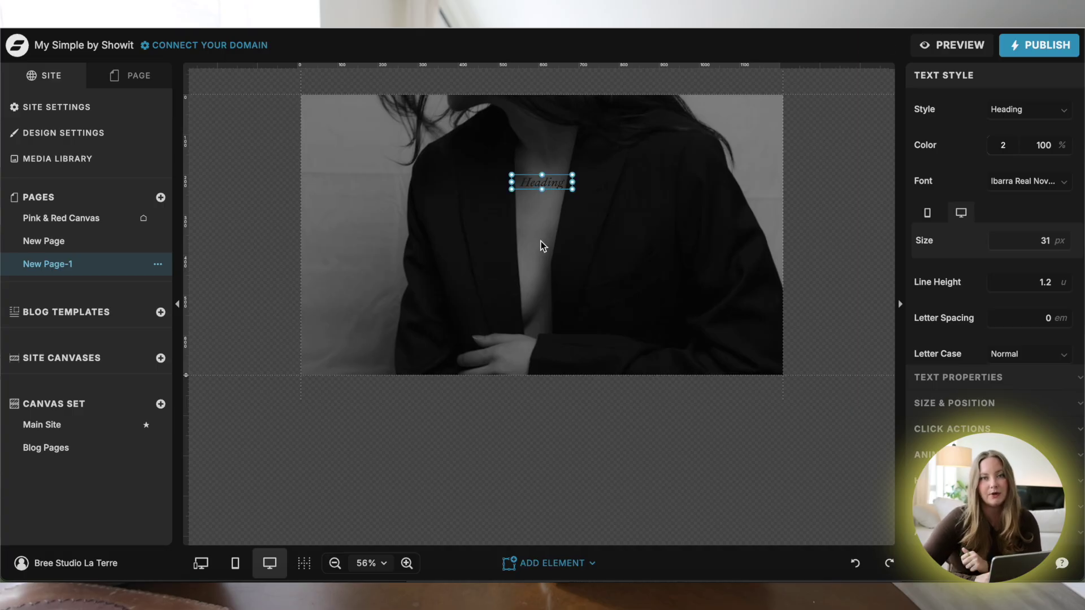
pyautogui.click(423, 176)
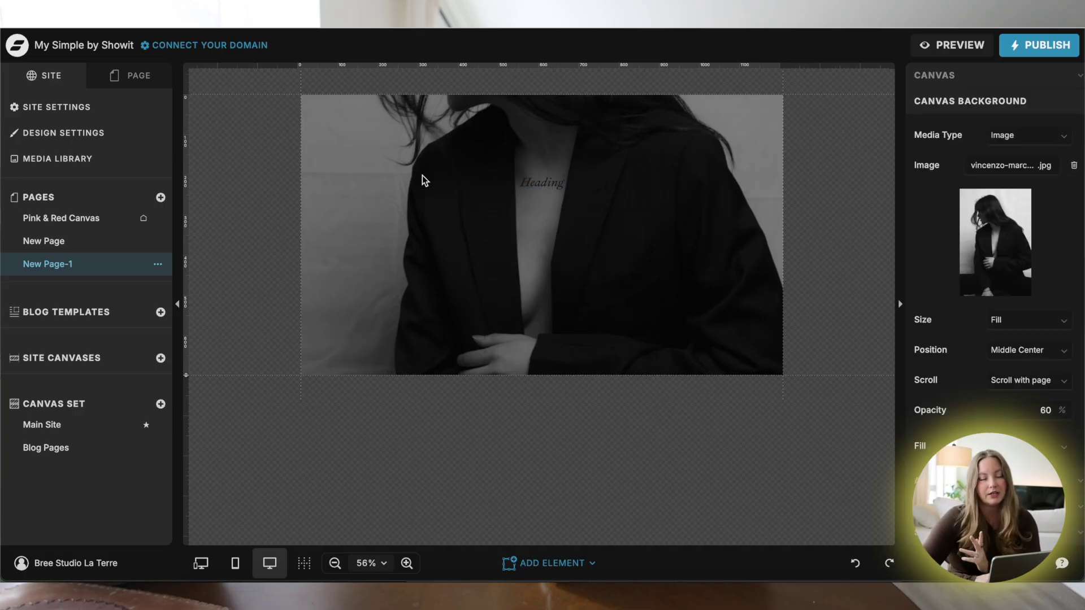
pyautogui.doubleClick(556, 187)
pyautogui.click(330, 262)
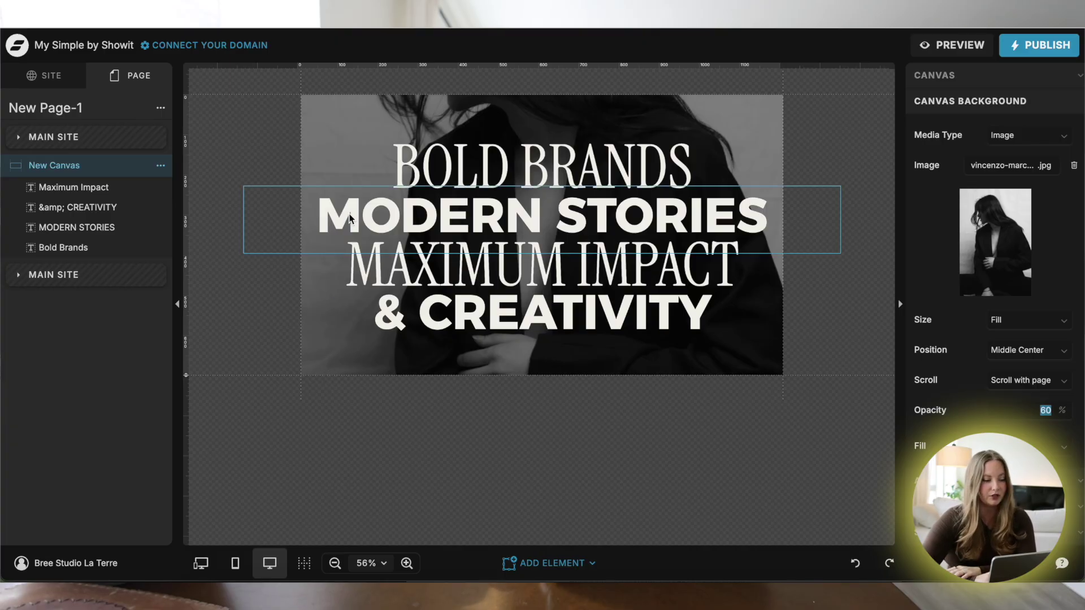
# Step: Recolor the BOLD BRANDS line a bright lime green
pyautogui.doubleClick(526, 169)
pyautogui.click(963, 76)
pyautogui.click(1003, 146)
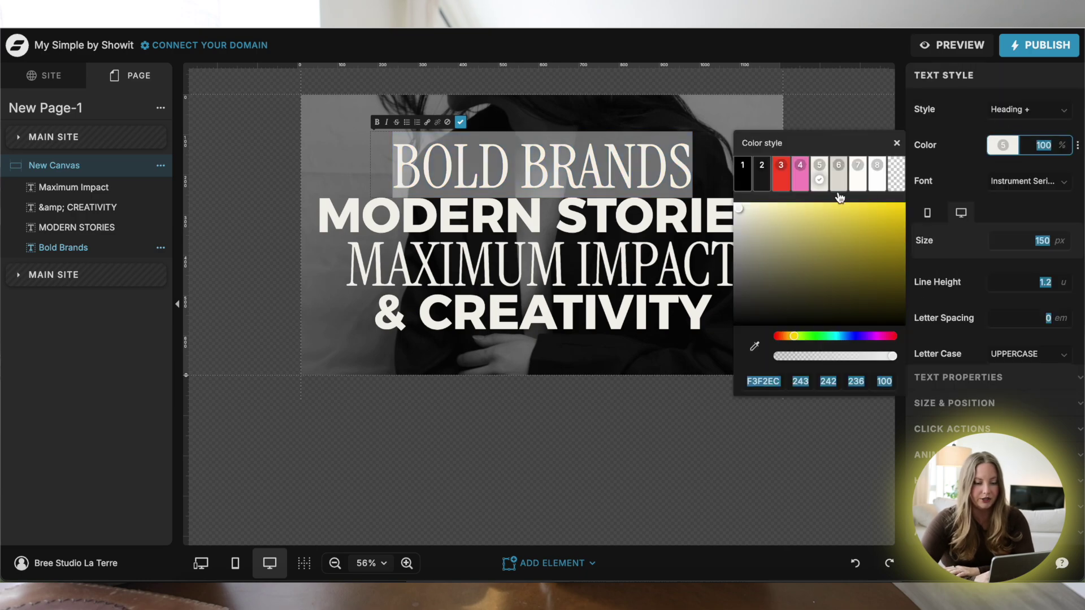
pyautogui.click(803, 337)
pyautogui.click(860, 210)
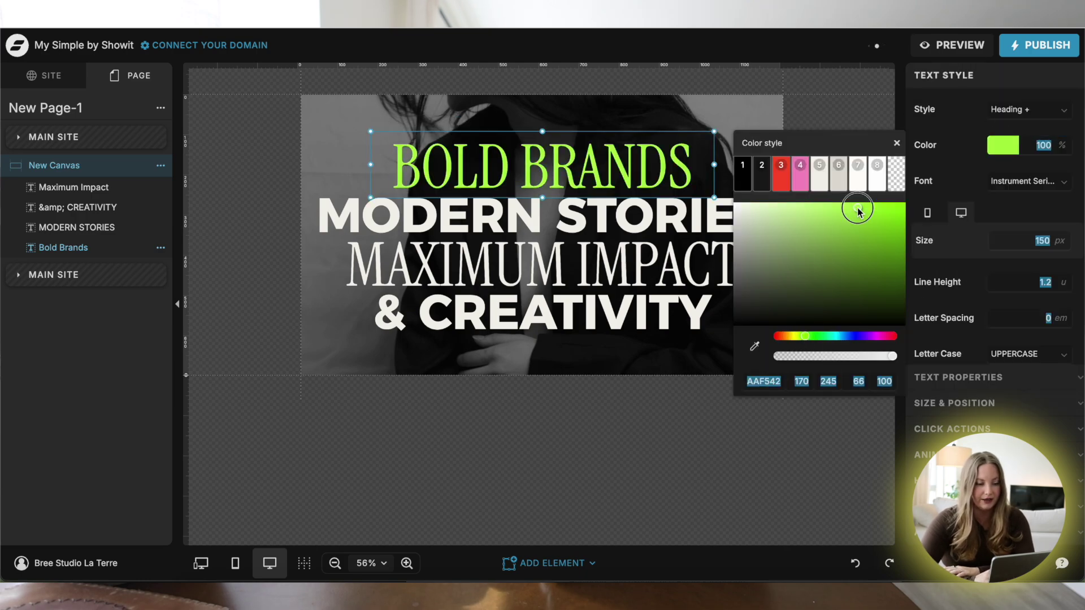
pyautogui.click(845, 109)
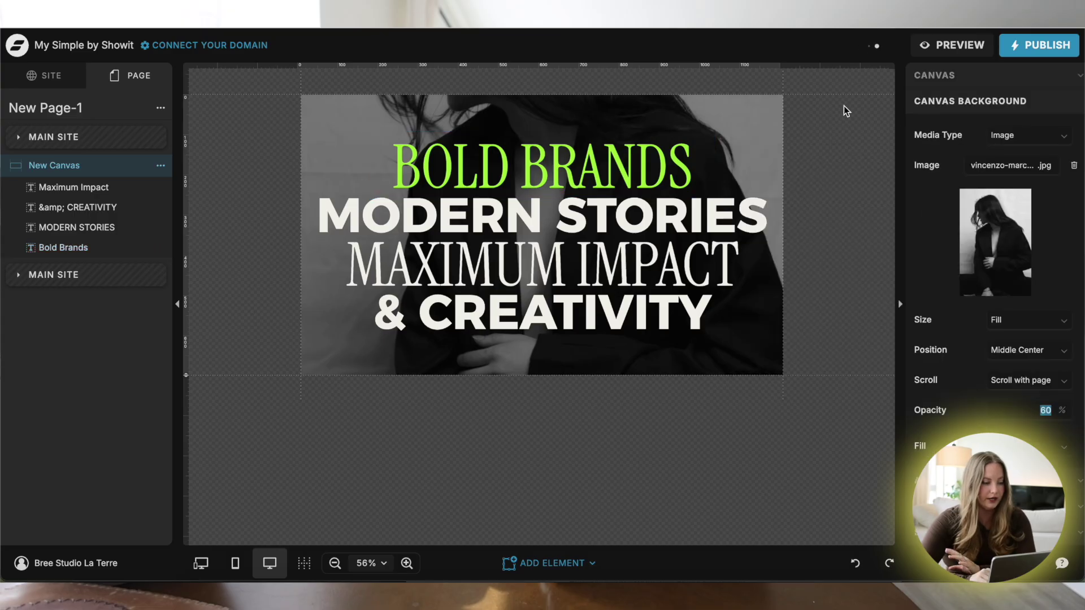
# Step: Add a canvas view to New Canvas and move all four text lines into View 1
pyautogui.click(161, 168)
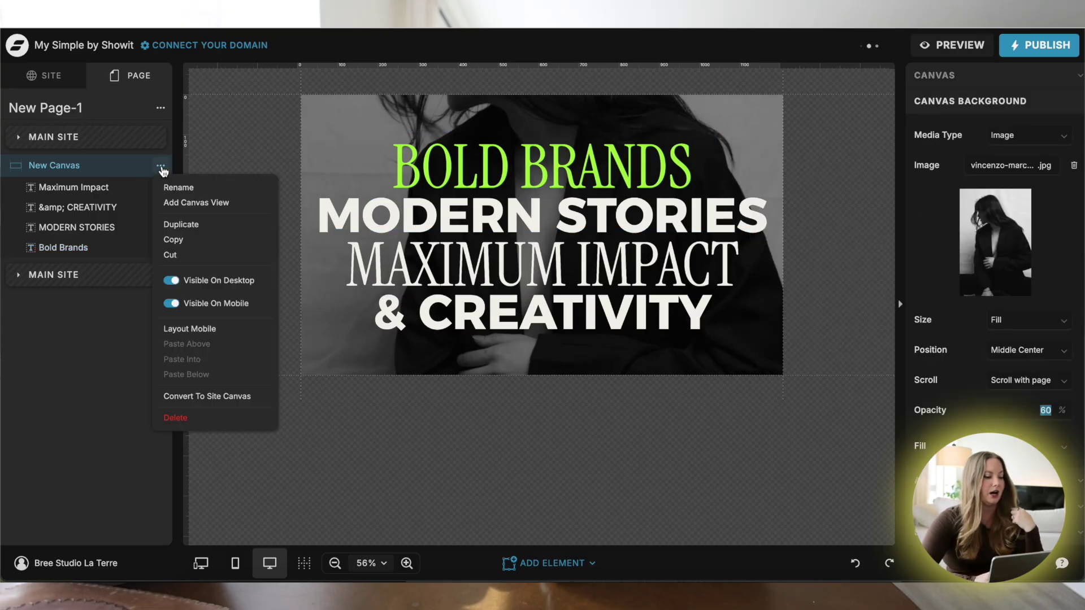
pyautogui.click(213, 203)
pyautogui.click(53, 246)
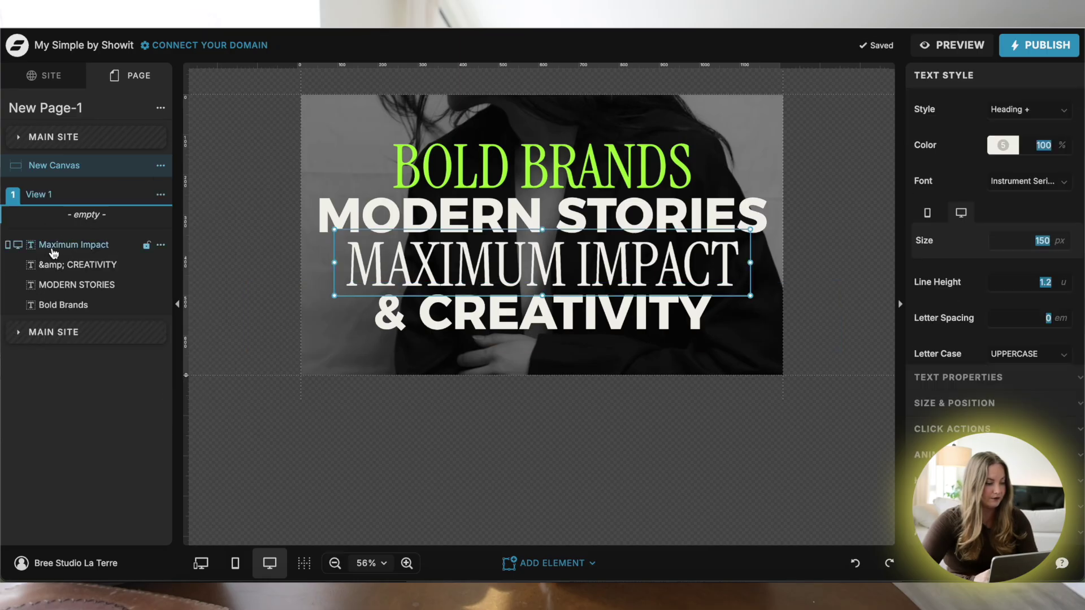
pyautogui.keyDown('shift'); pyautogui.click(67, 305); pyautogui.keyUp('shift')
pyautogui.moveTo(85, 244); pyautogui.dragTo(84, 221)
pyautogui.click(61, 198)
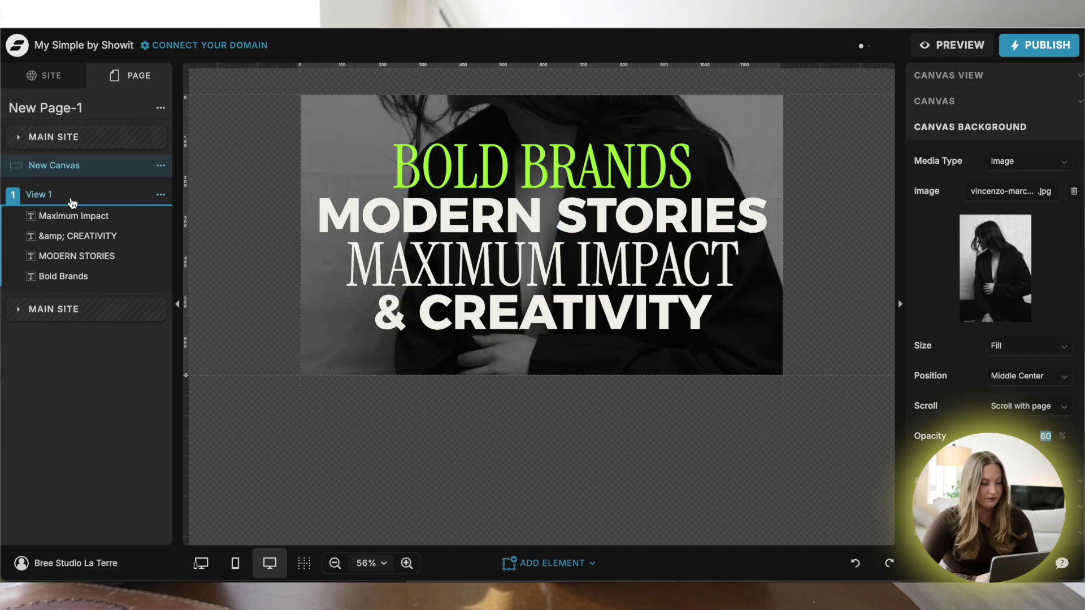
# Step: Duplicate View 1 and set the BOLD BRANDS line in the copy to the off-white color
pyautogui.click(160, 195)
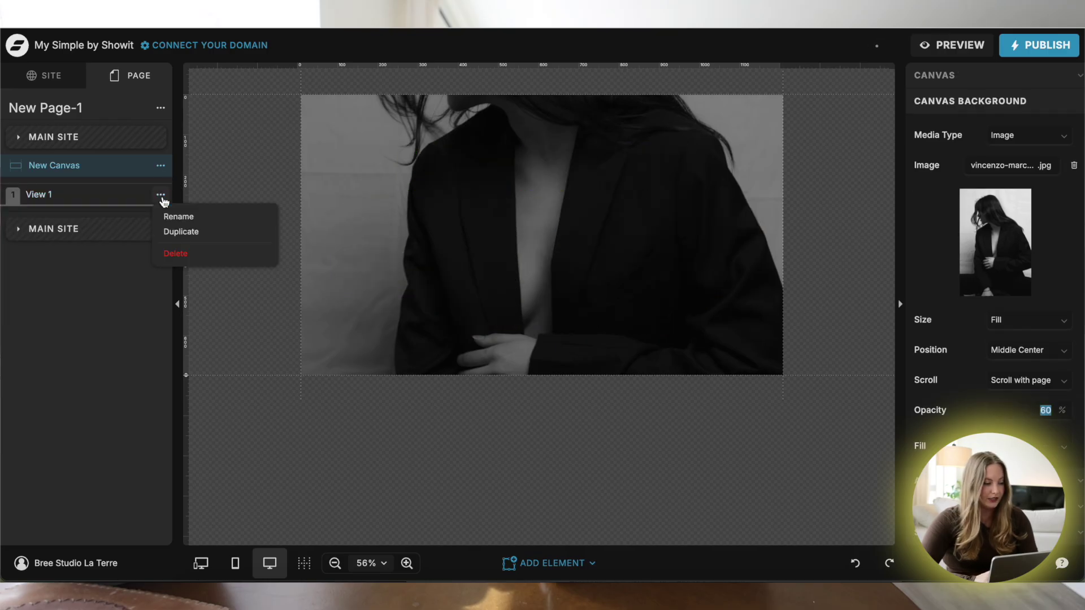
pyautogui.click(189, 232)
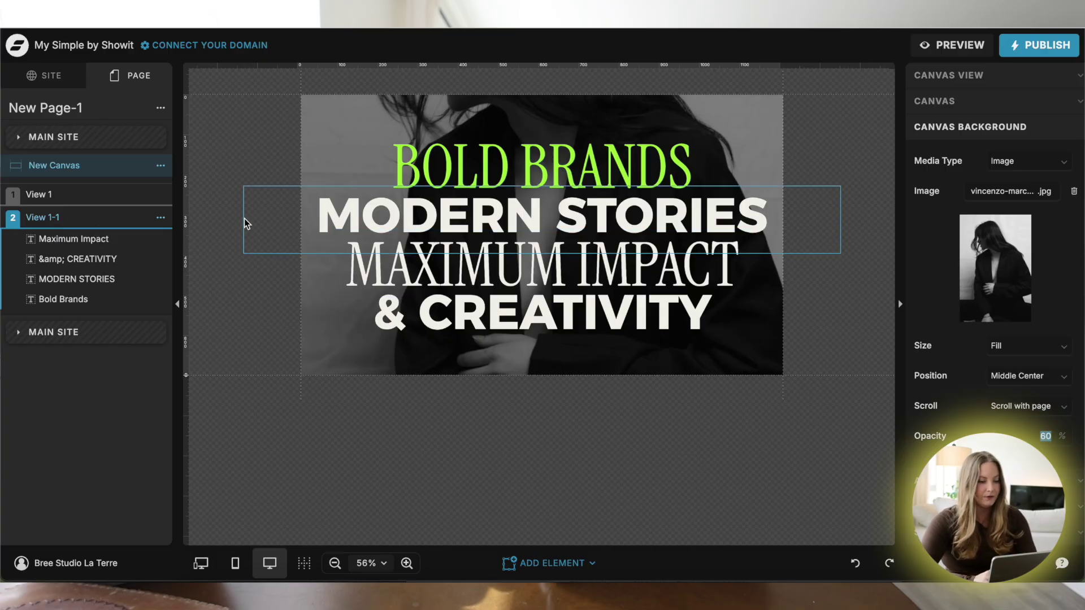
pyautogui.doubleClick(512, 167)
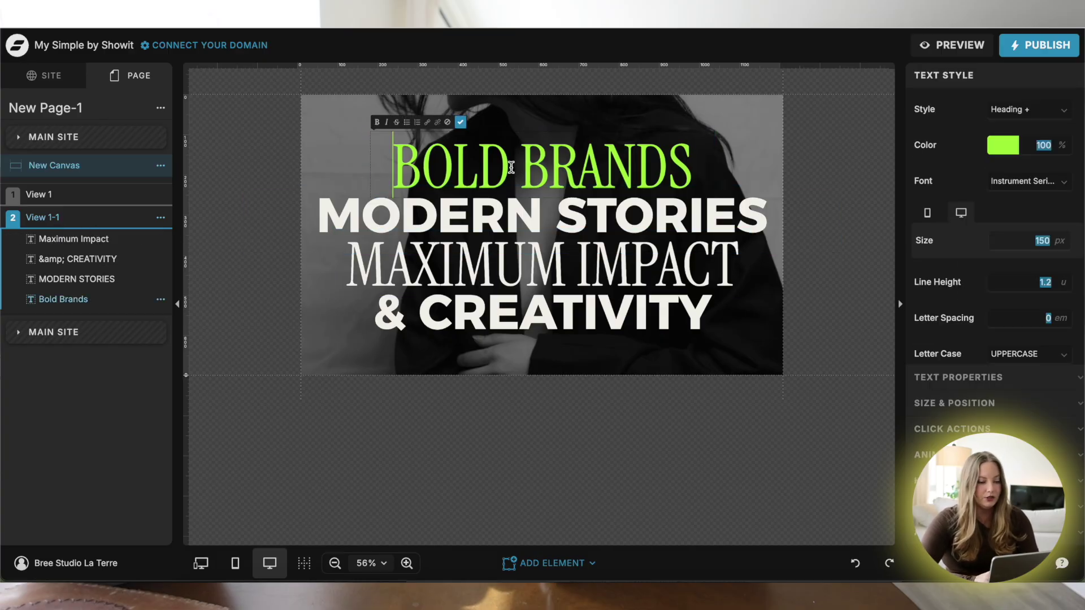
pyautogui.click(1000, 154)
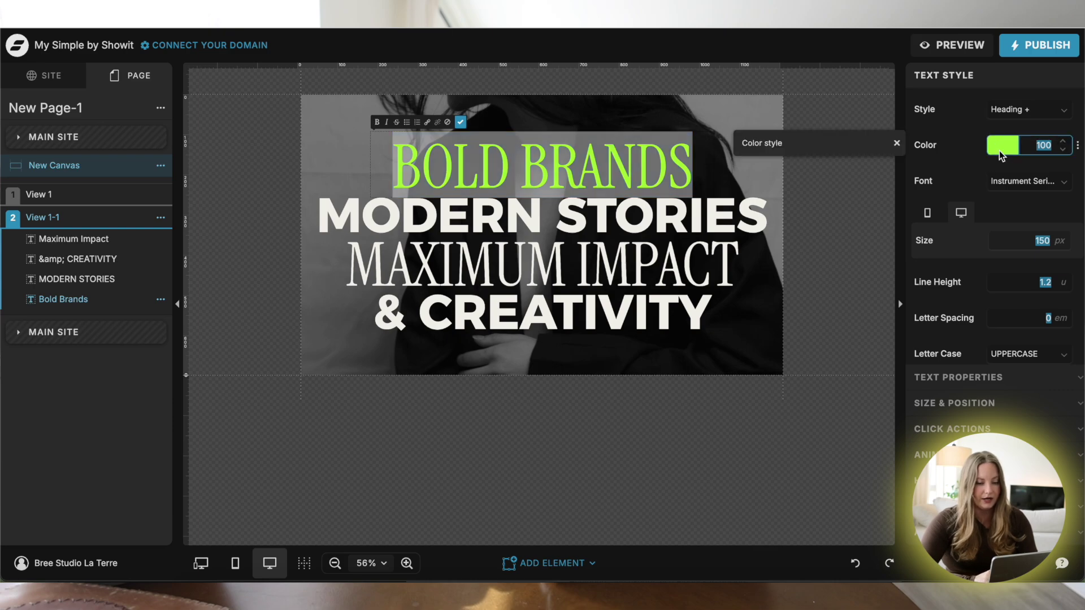
pyautogui.click(785, 164)
# Step: Set the MODERN STORIES line in View 1-1 to the lime green A8F33F
pyautogui.doubleClick(542, 215)
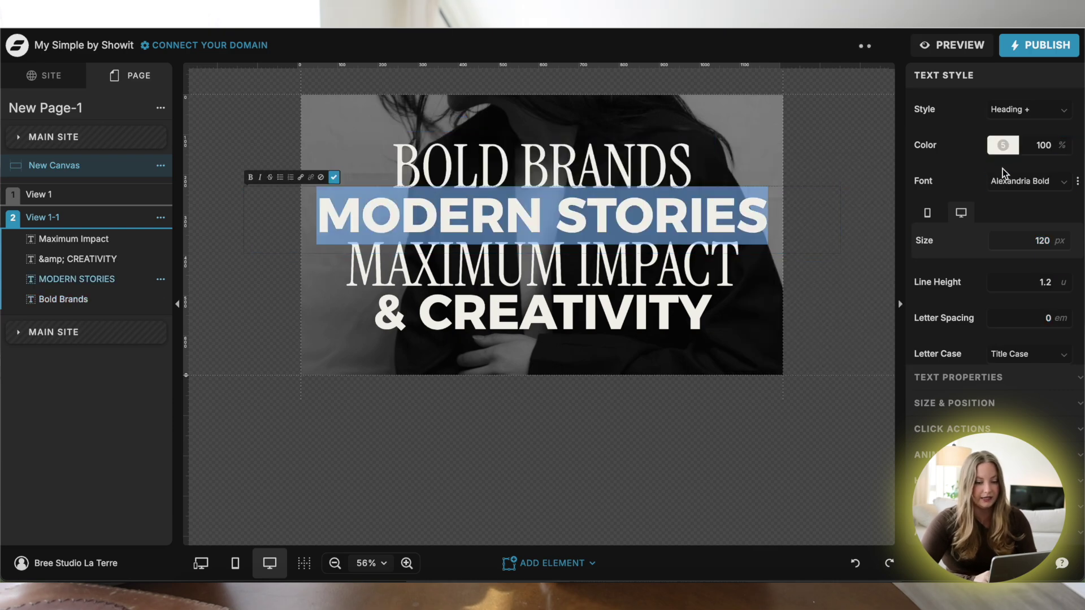
pyautogui.click(1003, 145)
pyautogui.click(761, 381)
pyautogui.write('A8F33F')
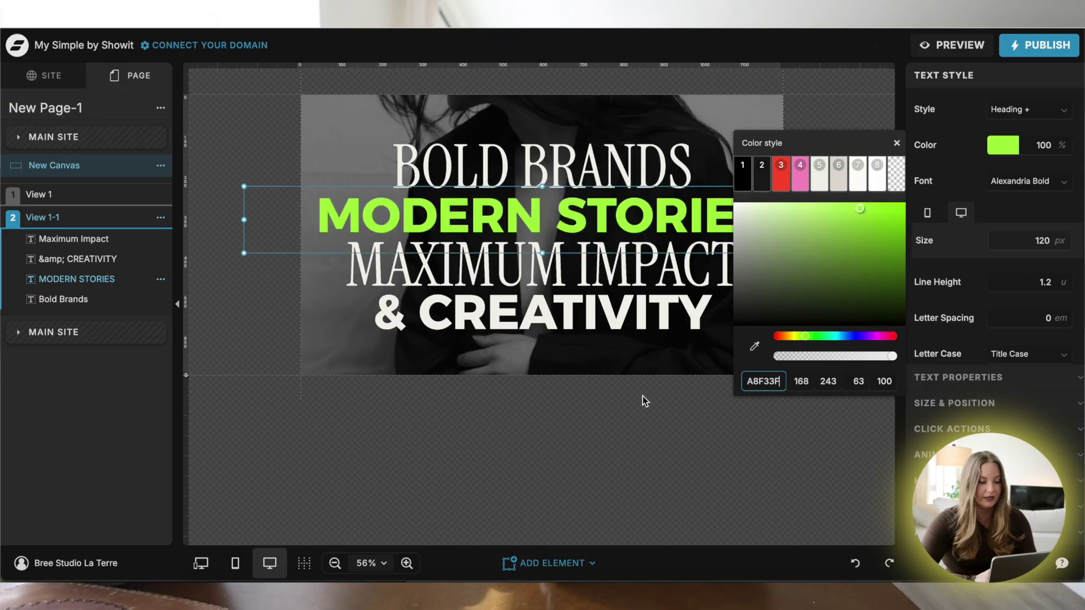
pyautogui.click(545, 402)
pyautogui.click(458, 365)
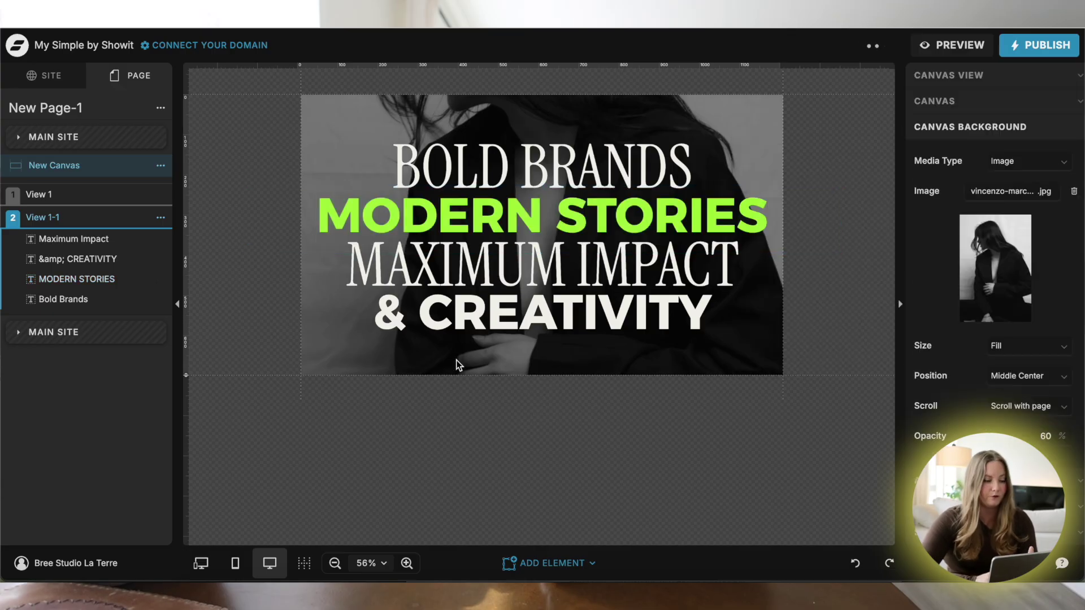
# Step: Duplicate View 1-1 and set the MODERN STORIES line in the copy to off-white color style 5
pyautogui.click(161, 218)
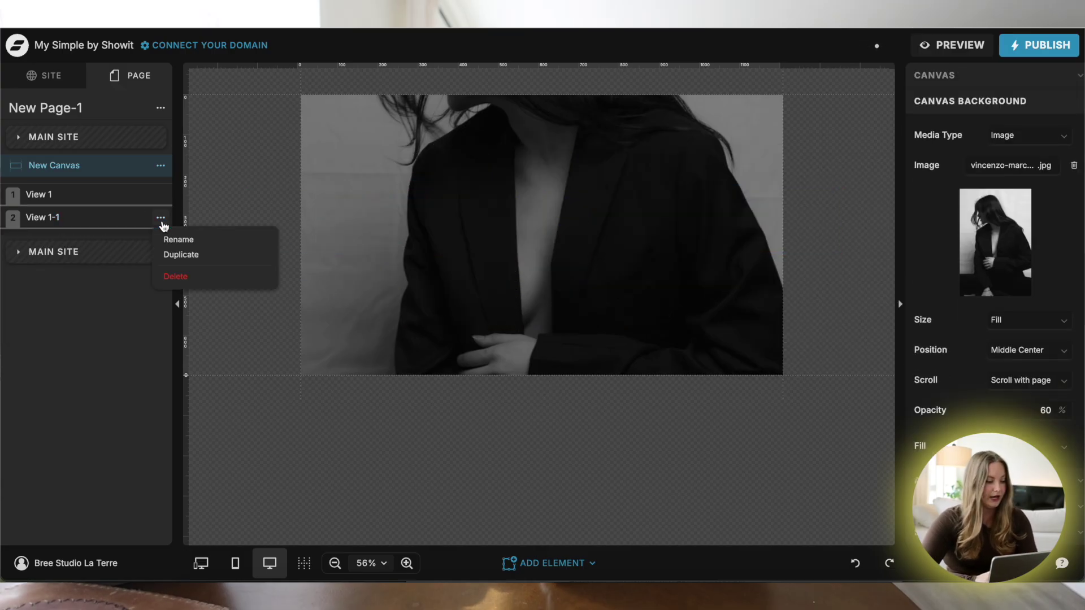
pyautogui.click(175, 255)
pyautogui.click(414, 210)
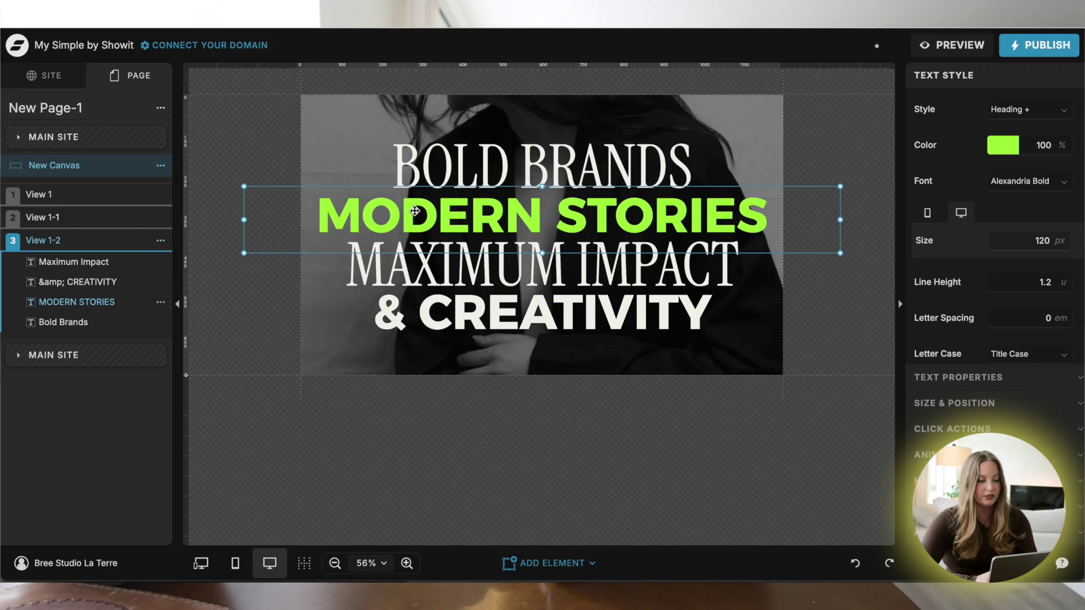
pyautogui.doubleClick(415, 211)
pyautogui.click(1003, 145)
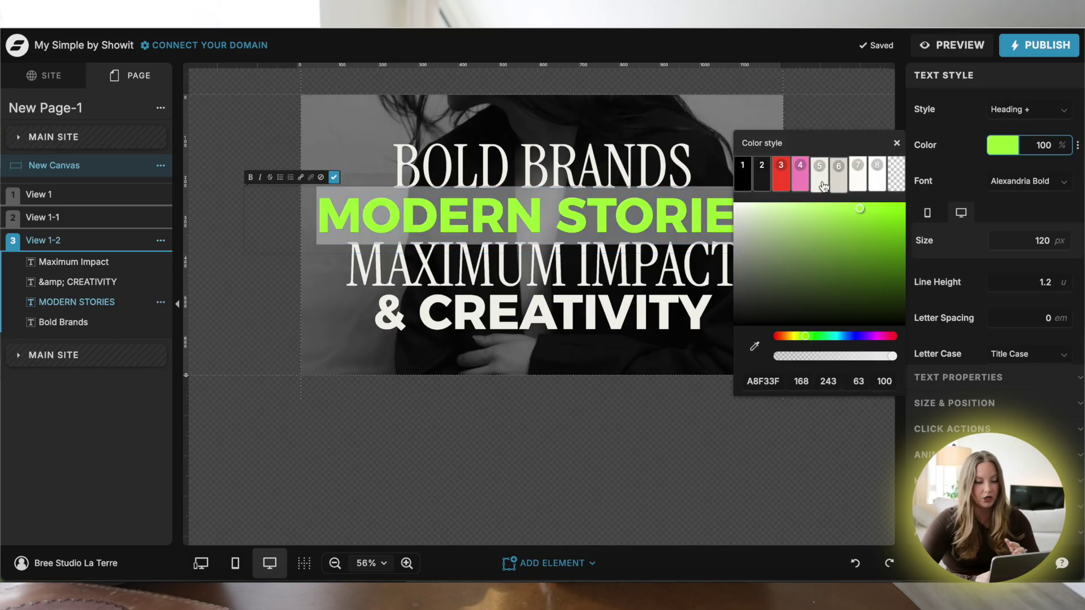
pyautogui.click(819, 176)
# Step: Recolor the MAXIMUM IMPACT line in View 1-2 with the same copied lime green hex value
pyautogui.click(532, 255)
pyautogui.doubleClick(532, 254)
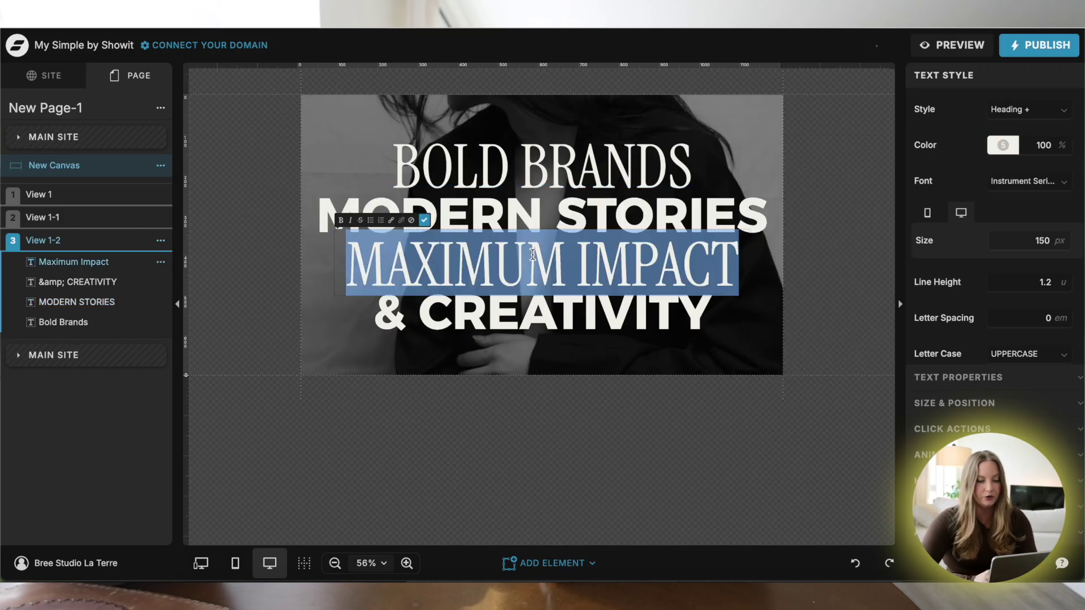
pyautogui.click(1003, 145)
pyautogui.click(758, 380)
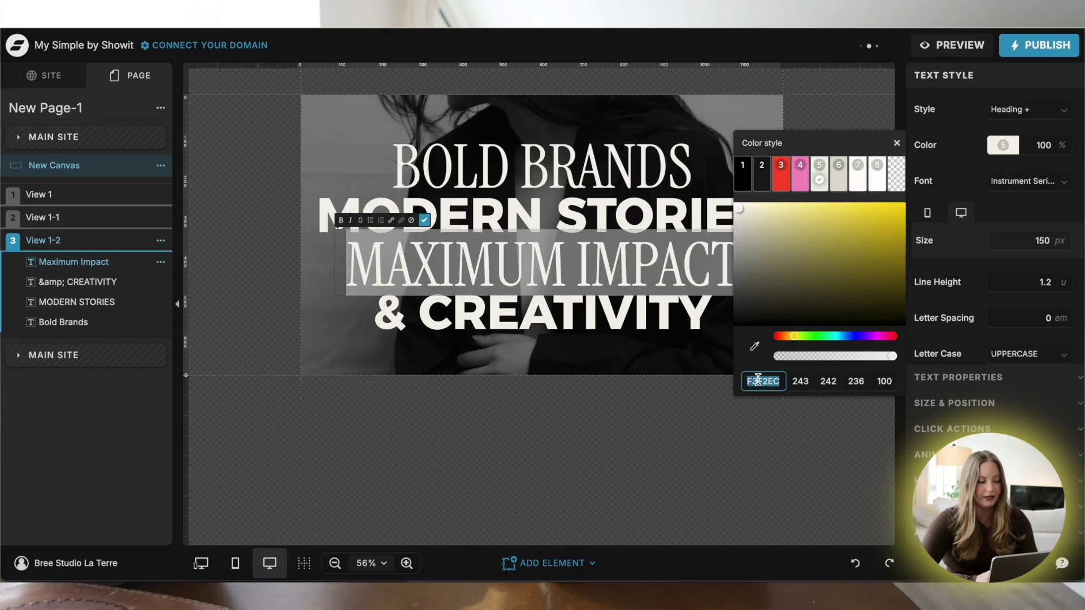
pyautogui.hotkey('ctrl', 'v')
pyautogui.click(528, 356)
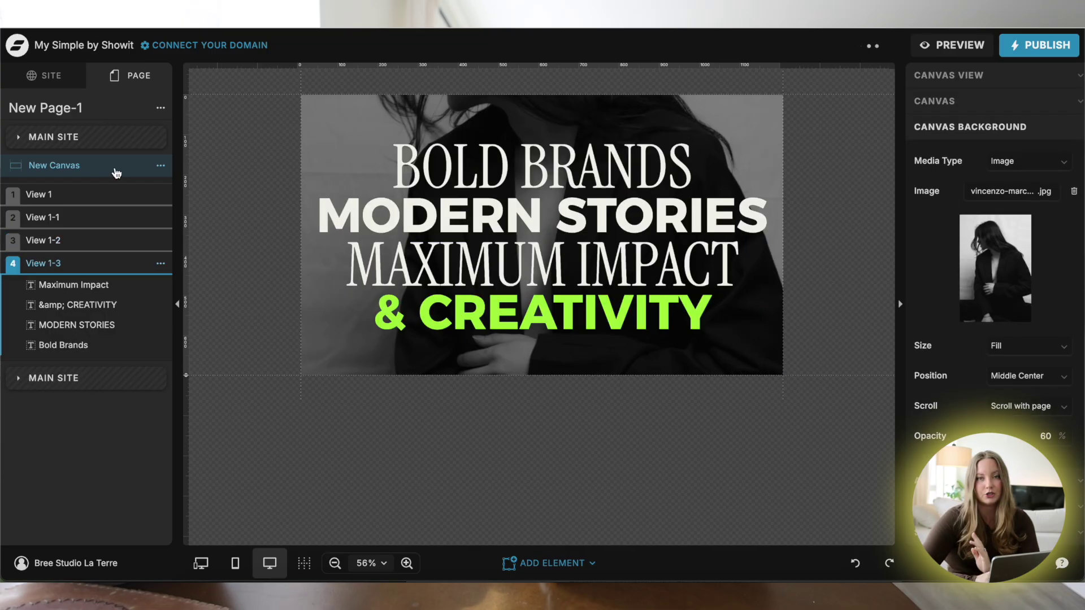
# Step: Go through the four canvas views, return to View 1, and enable desktop Auto Advance View with a time of 1 second
pyautogui.click(68, 195)
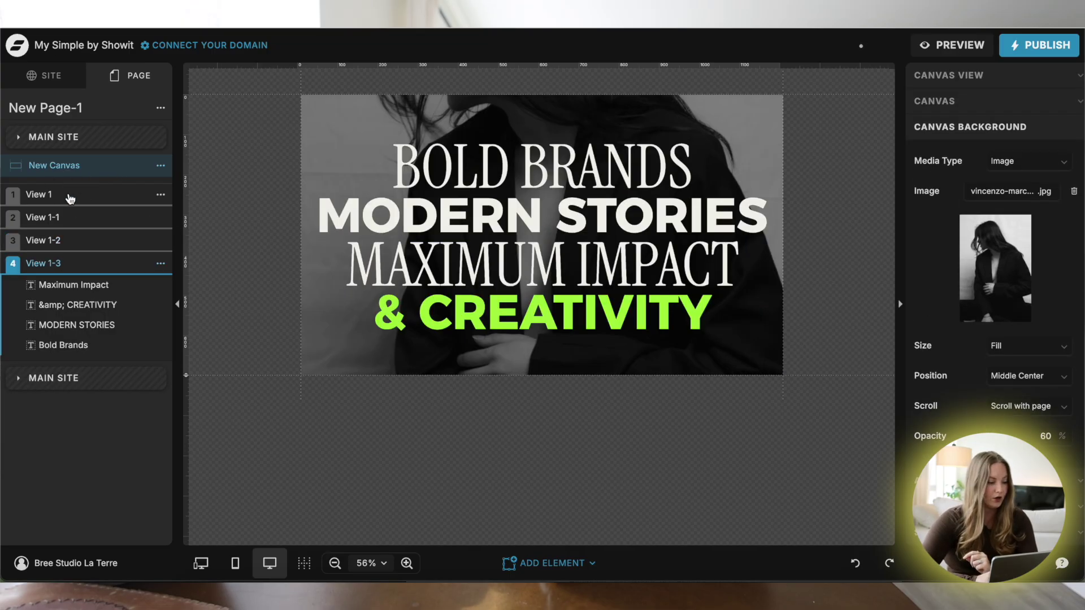
pyautogui.click(61, 302)
pyautogui.click(61, 320)
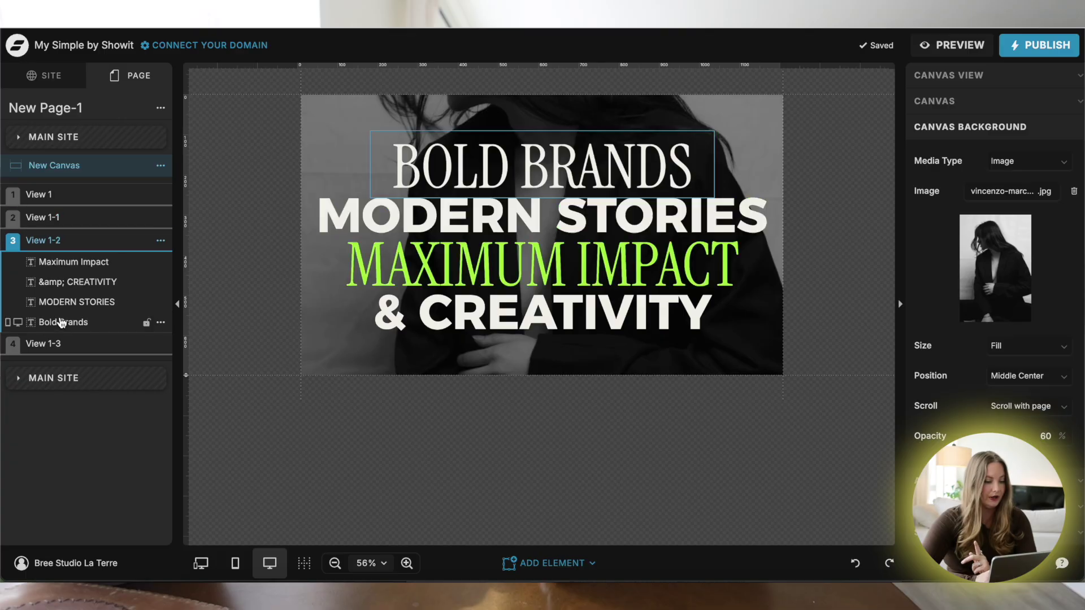
pyautogui.click(70, 344)
pyautogui.click(78, 198)
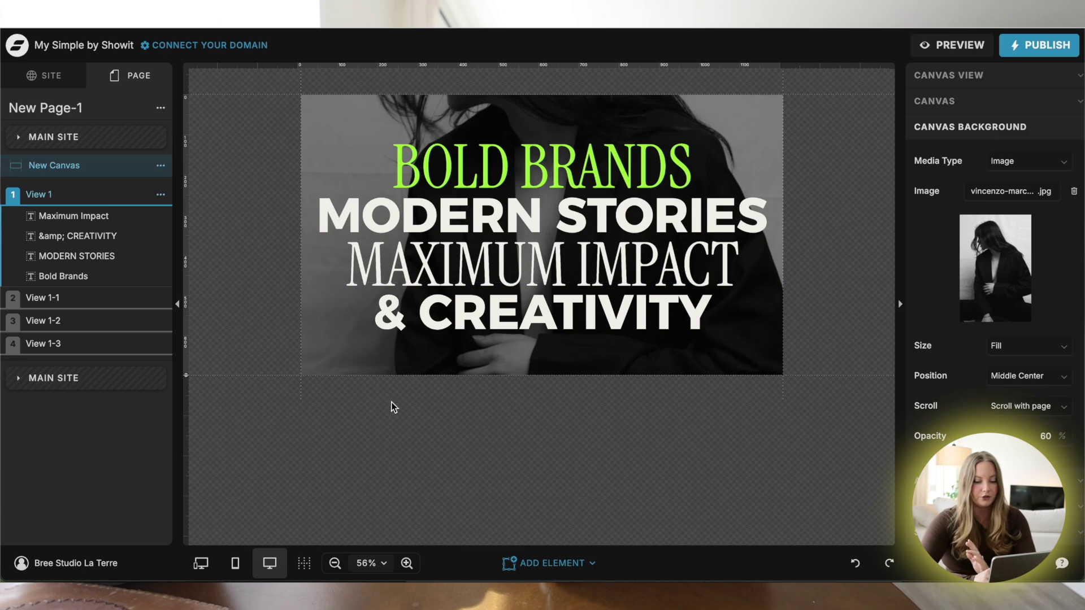
pyautogui.click(970, 127)
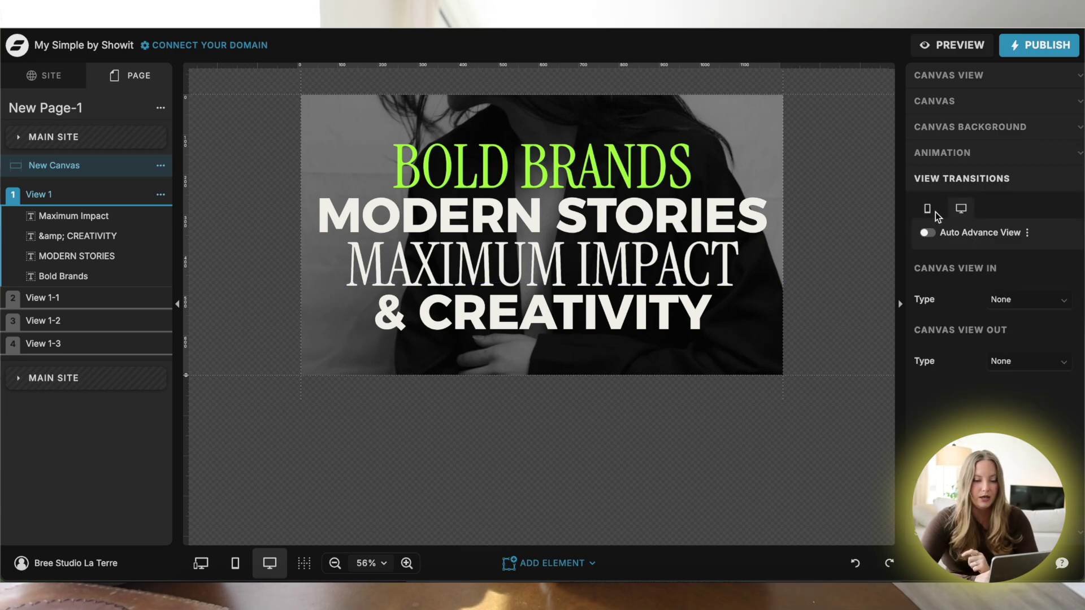
pyautogui.click(927, 233)
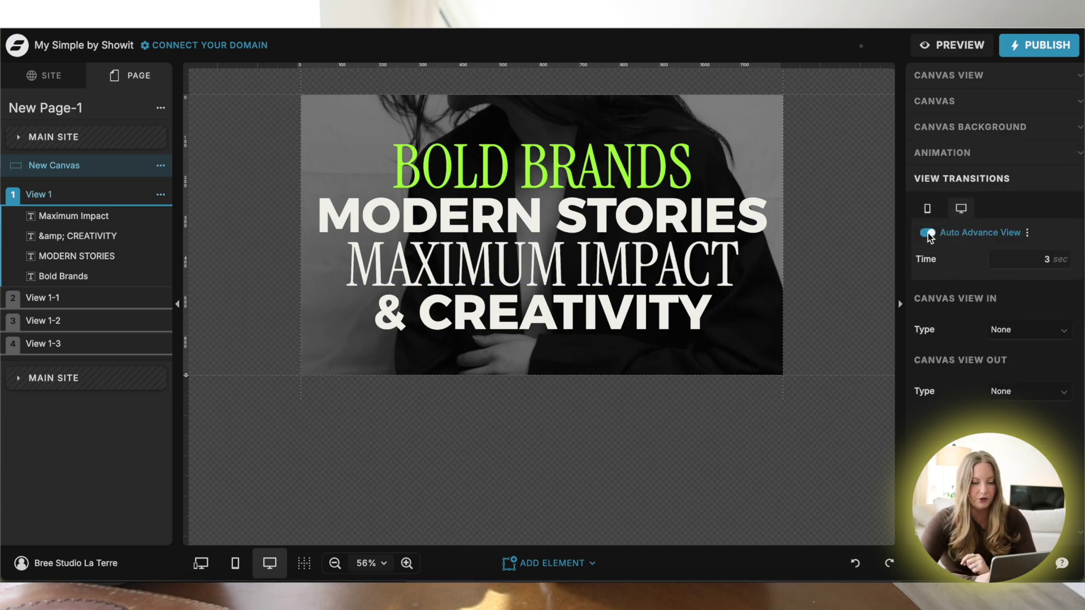
pyautogui.click(1061, 264)
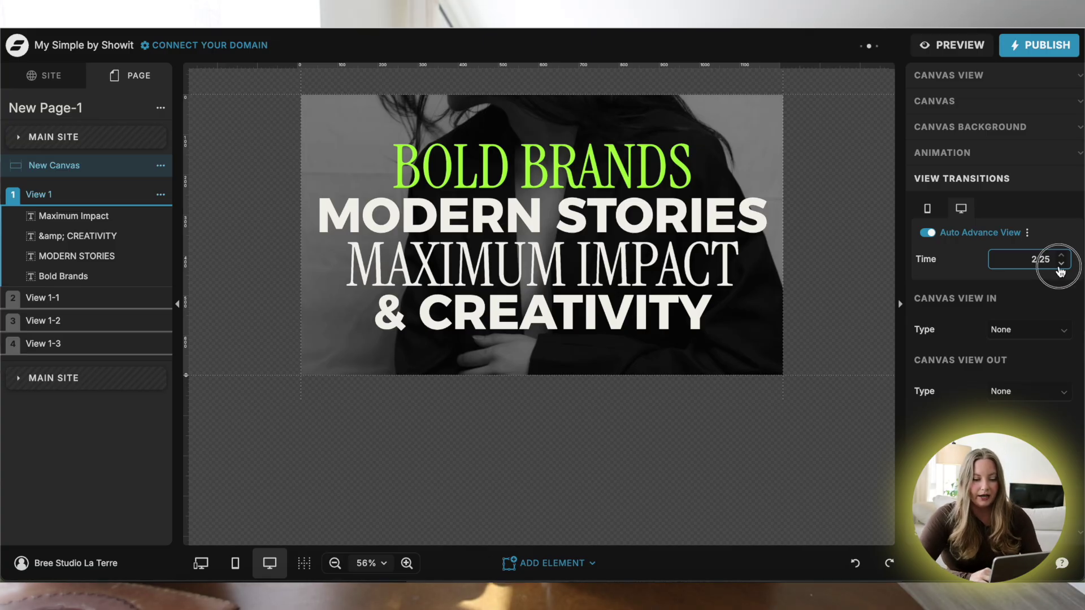
pyautogui.click(1061, 264)
pyautogui.click(1061, 264)
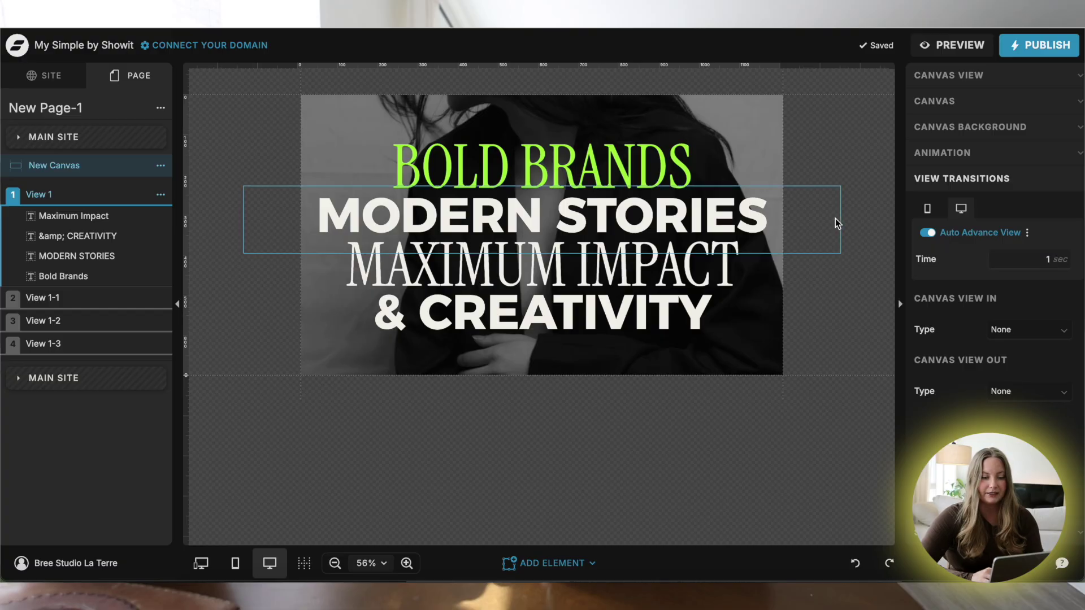
# Step: Preview the site, open the full-page preview to check the headline animation, and return to the editor
pyautogui.click(950, 47)
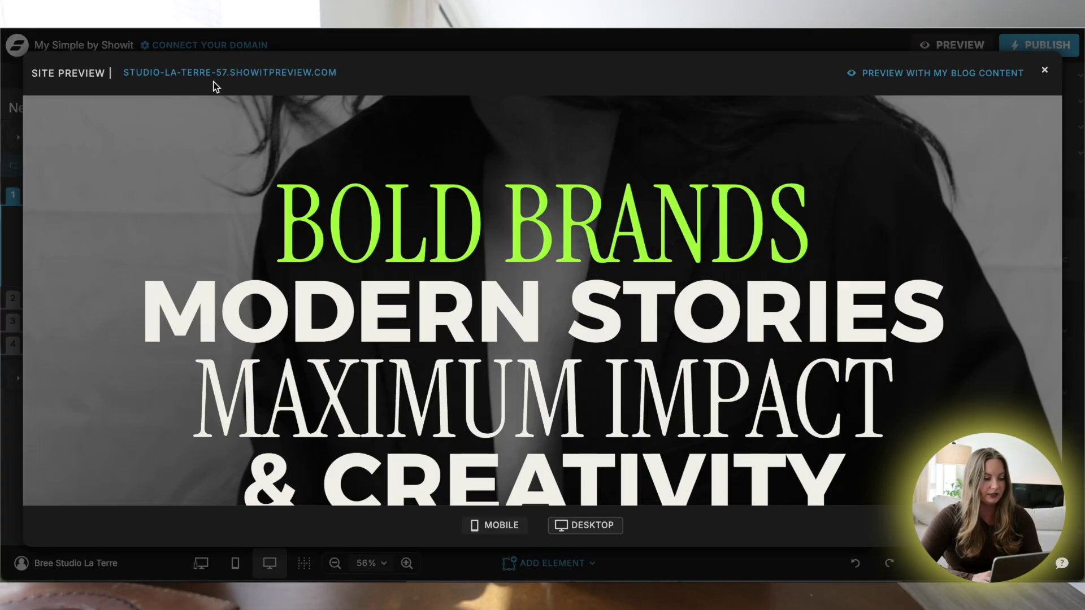
pyautogui.click(203, 72)
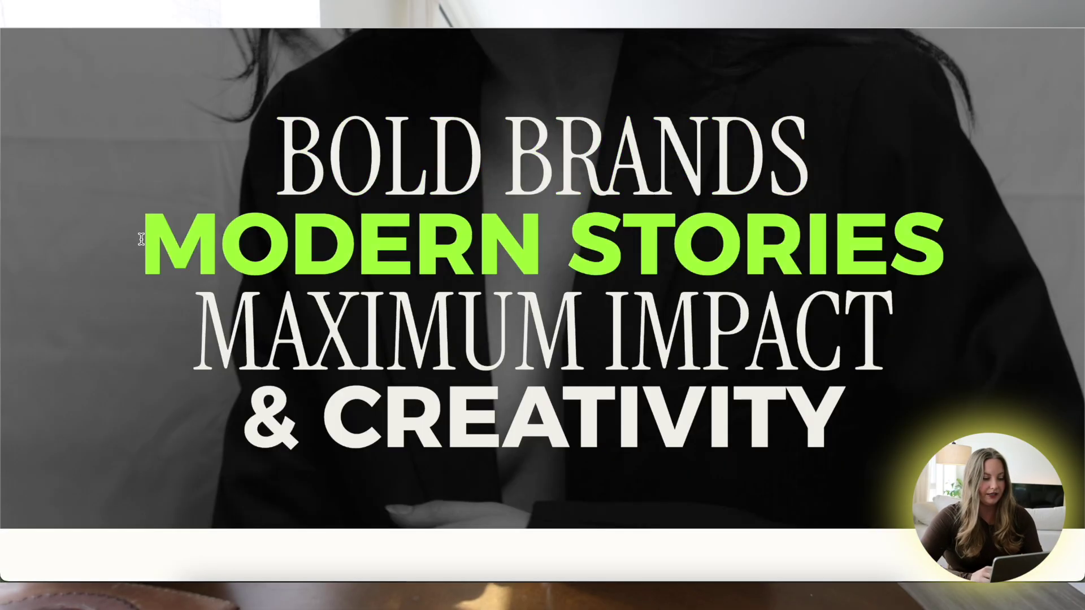
pyautogui.hotkey('ctrl', 'w')
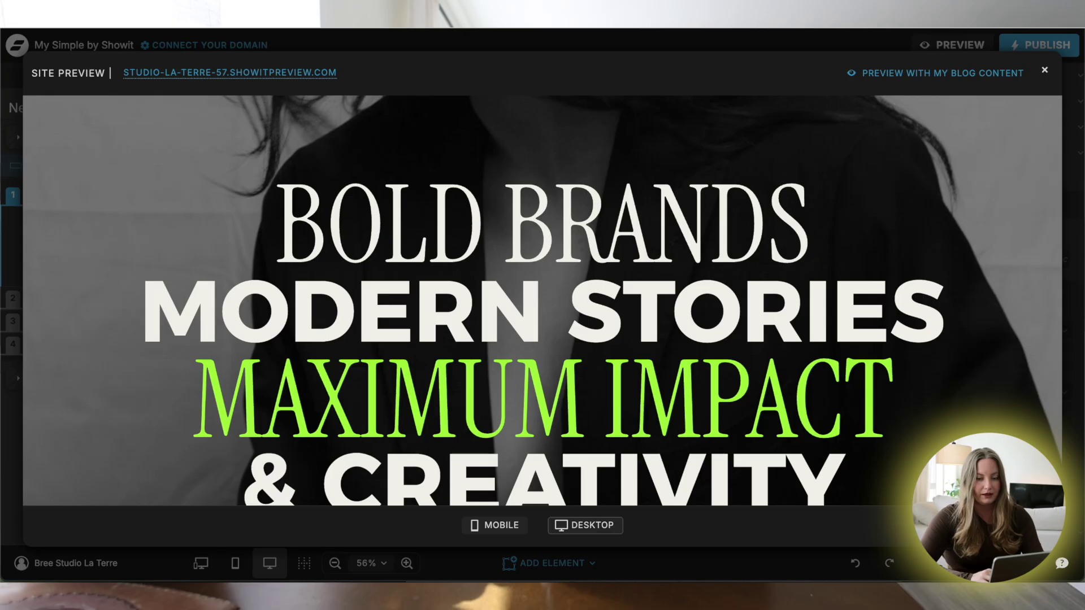
pyautogui.click(1058, 74)
# Step: Lower View 1's desktop Auto Advance time by two increments and check the faster animation in the full-page site preview
pyautogui.click(1066, 263)
pyautogui.click(1066, 264)
pyautogui.click(954, 45)
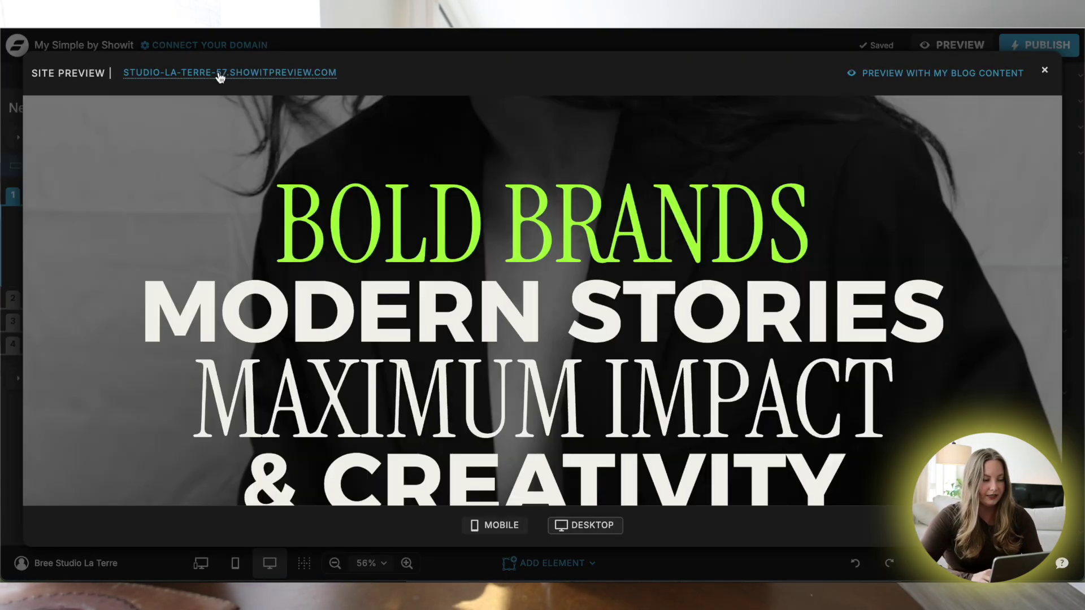
pyautogui.click(217, 72)
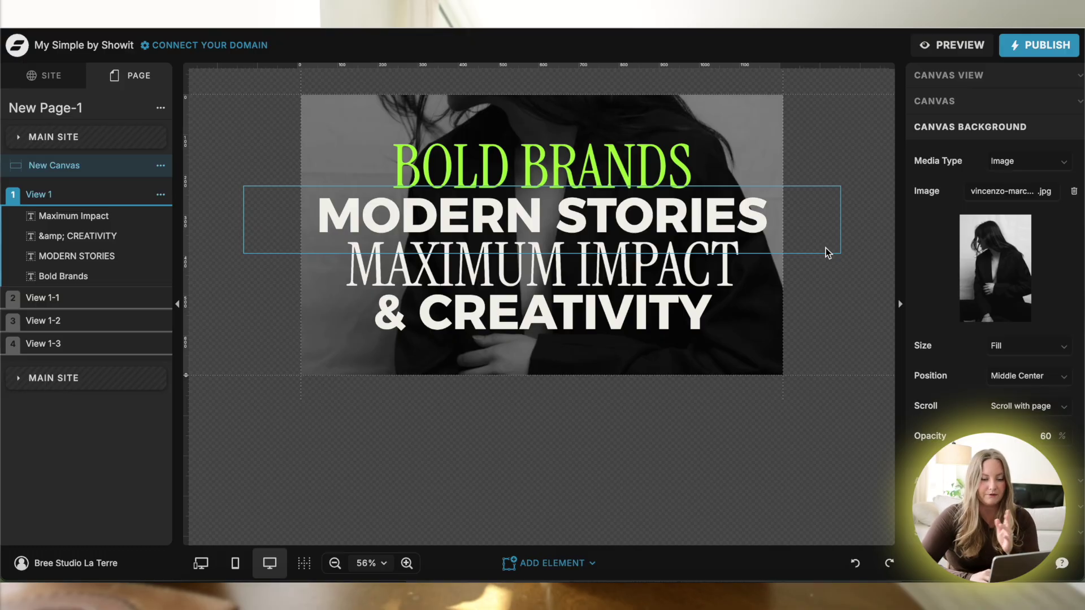
# Step: Swap the hero canvas background for the black-and-white photo of the seated blonde woman and preview the result
pyautogui.click(995, 268)
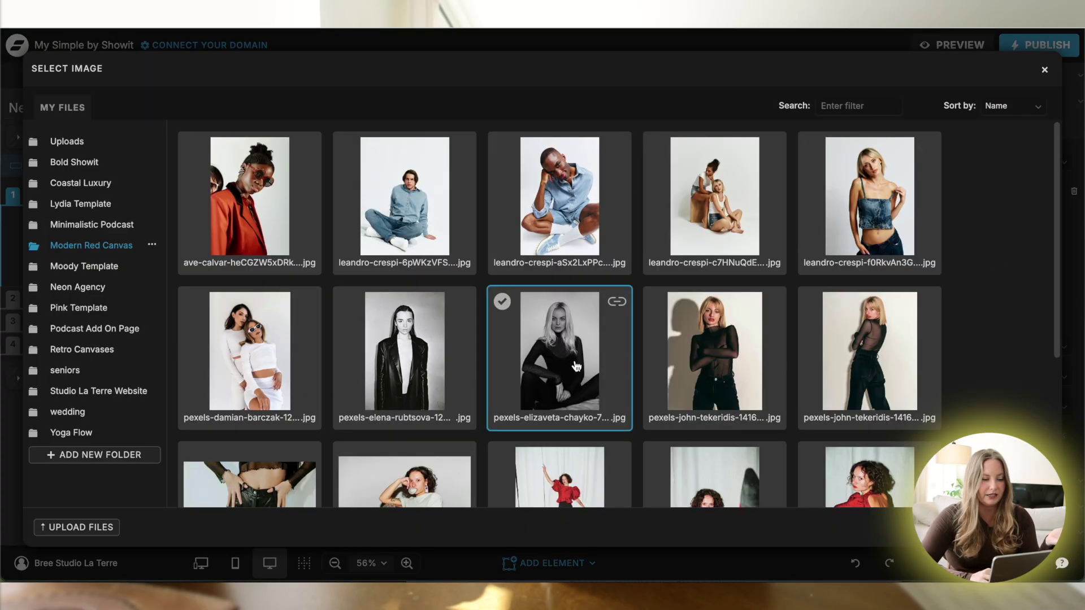
pyautogui.click(524, 344)
pyautogui.click(927, 45)
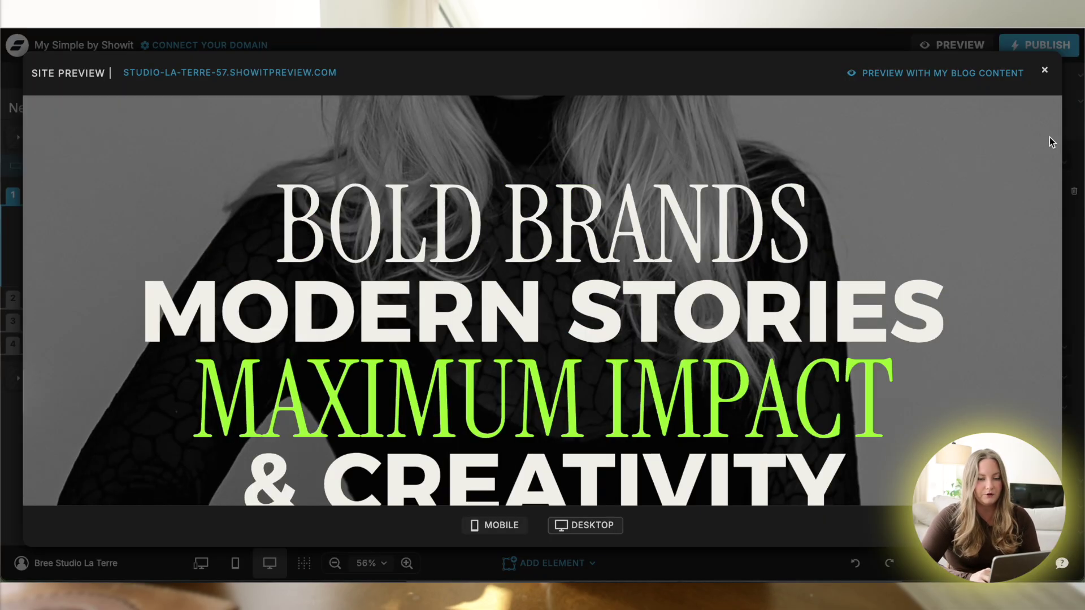
pyautogui.click(1044, 70)
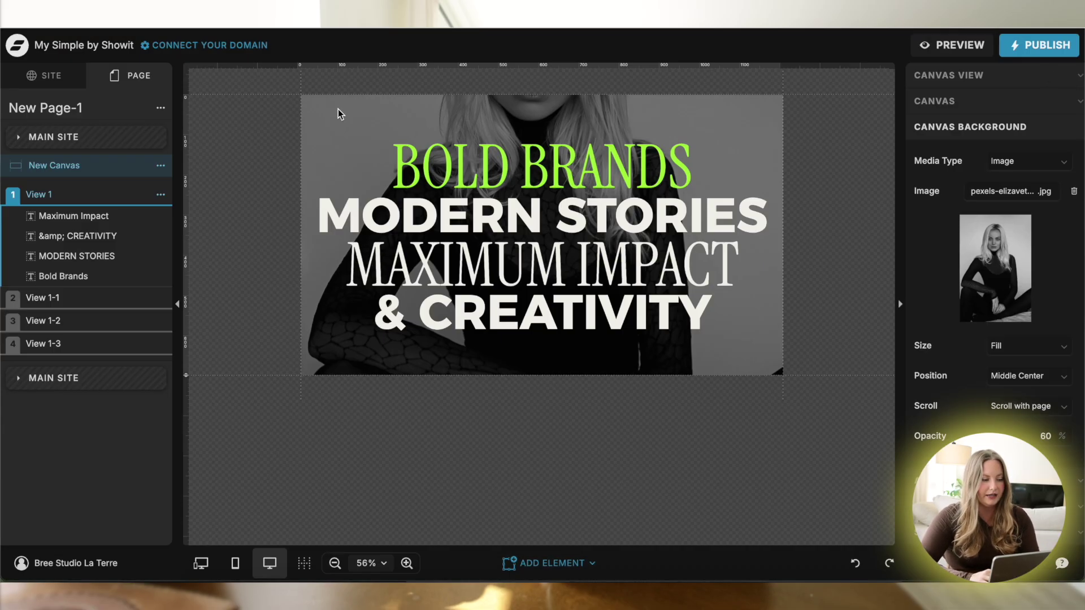
# Step: Add the black-and-white photo of the standing woman in a long black coat from the media library to View 1-1
pyautogui.click(95, 301)
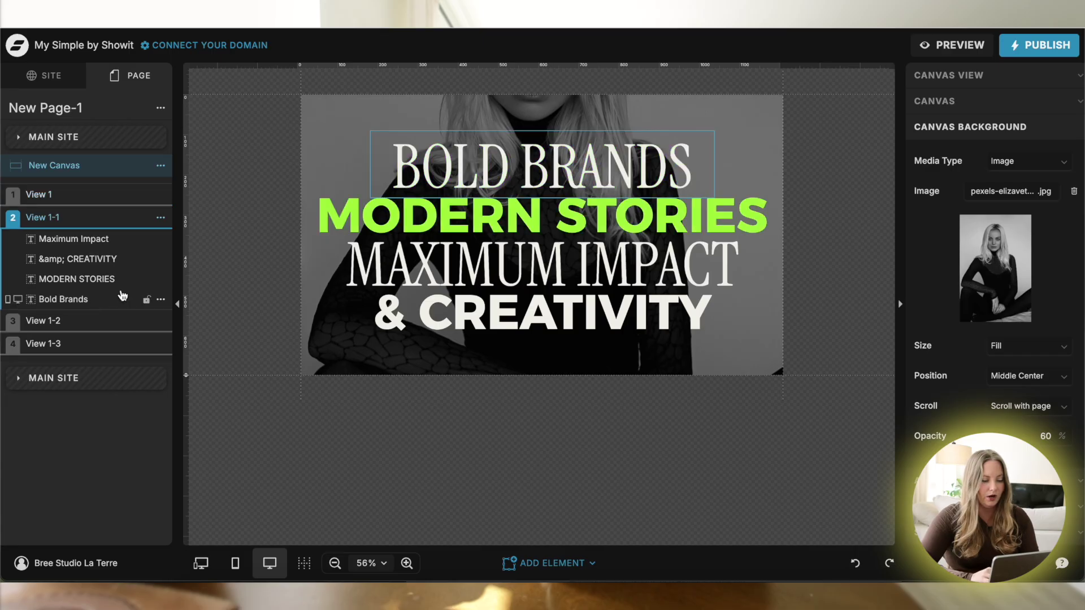
pyautogui.click(522, 557)
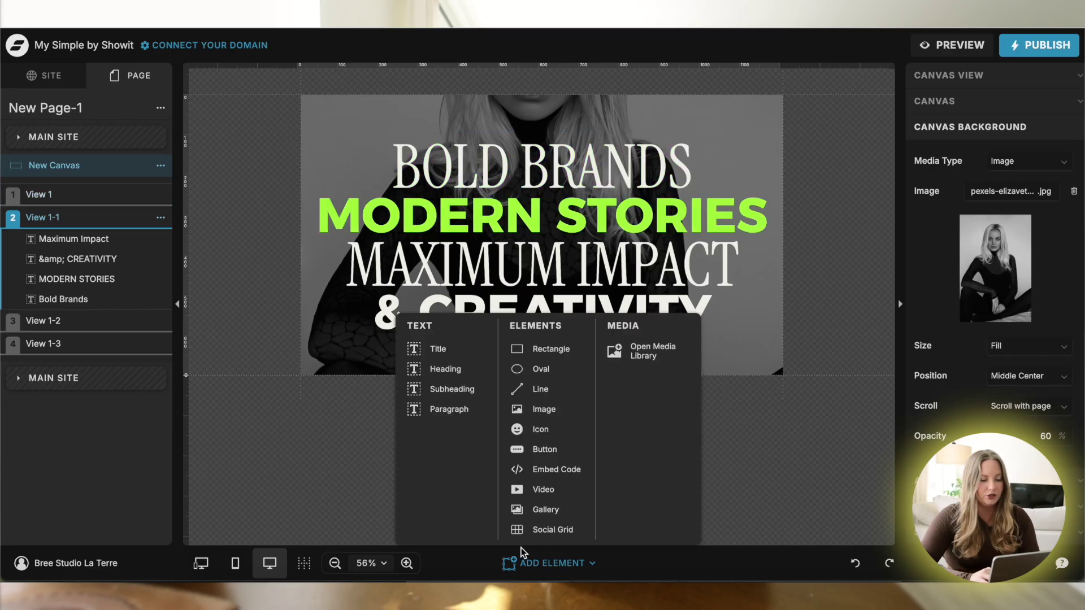
pyautogui.click(676, 355)
pyautogui.scroll(-1, 676, 362)
pyautogui.click(502, 197)
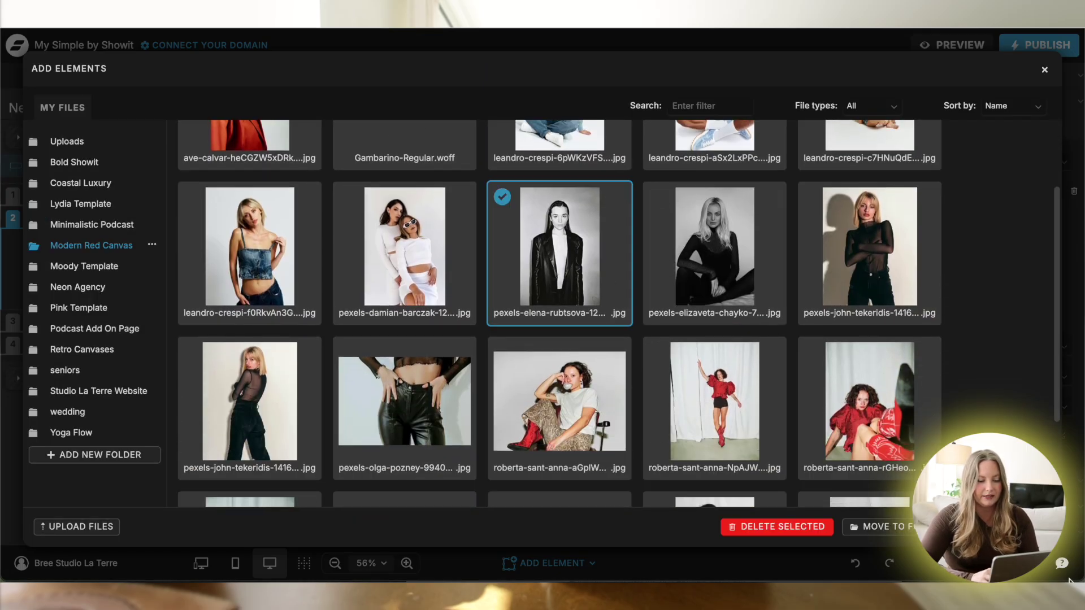
pyautogui.click(995, 527)
# Step: Resize the added photo to cover the whole hero canvas and move it behind the headline text in View 1-1
pyautogui.moveTo(535, 160); pyautogui.dragTo(364, 122)
pyautogui.moveTo(437, 291); pyautogui.dragTo(777, 373)
pyautogui.moveTo(56, 238); pyautogui.dragTo(69, 328)
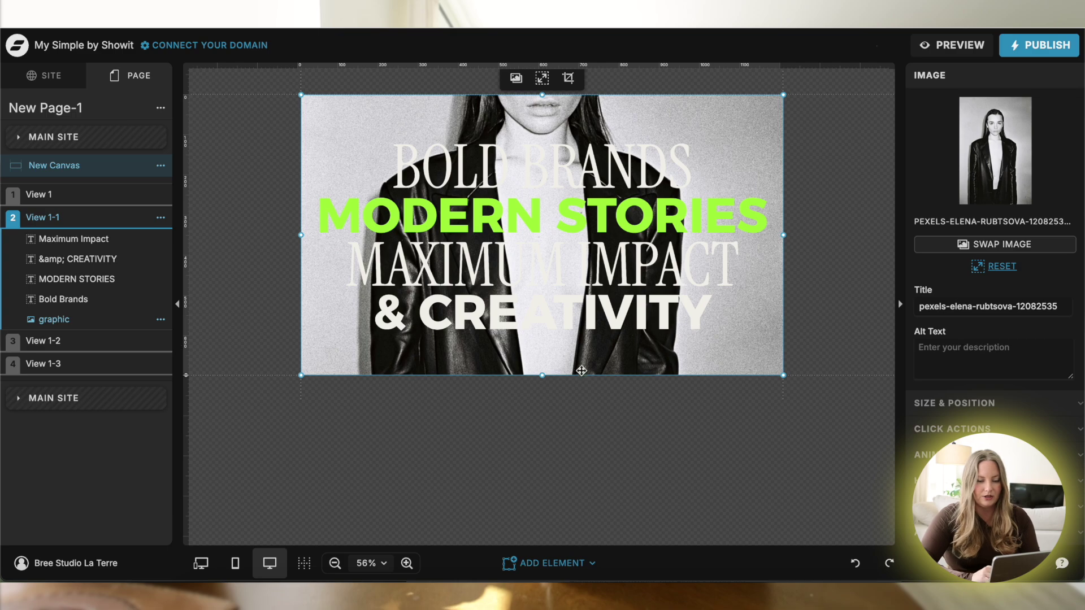
# Step: Lower the opacity of the View 1-1 photo to below 90%
pyautogui.click(1006, 75)
pyautogui.click(1064, 244)
pyautogui.click(1065, 244)
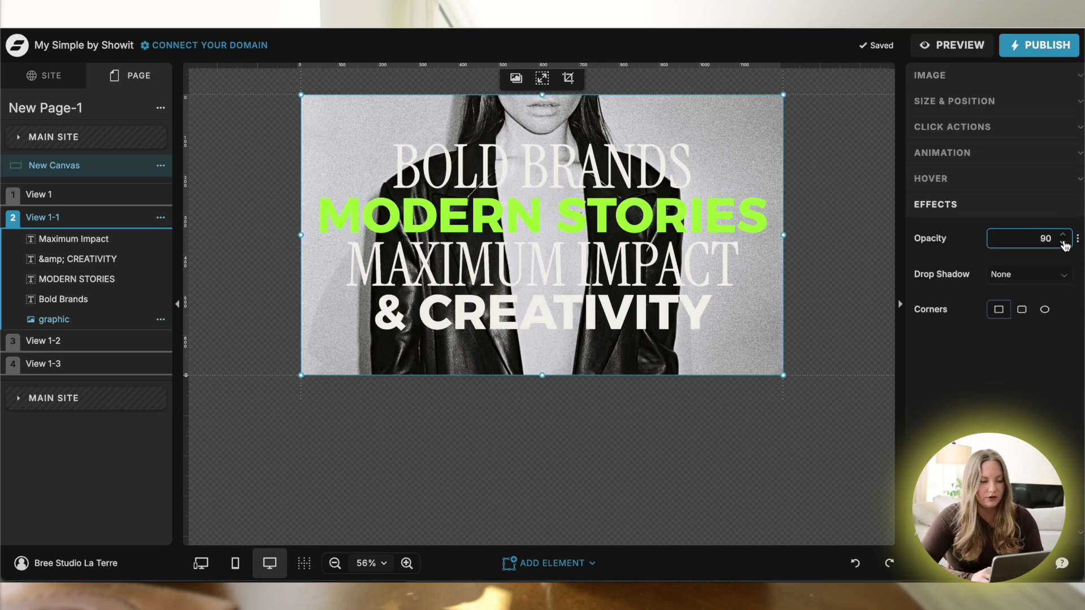
pyautogui.click(1065, 244)
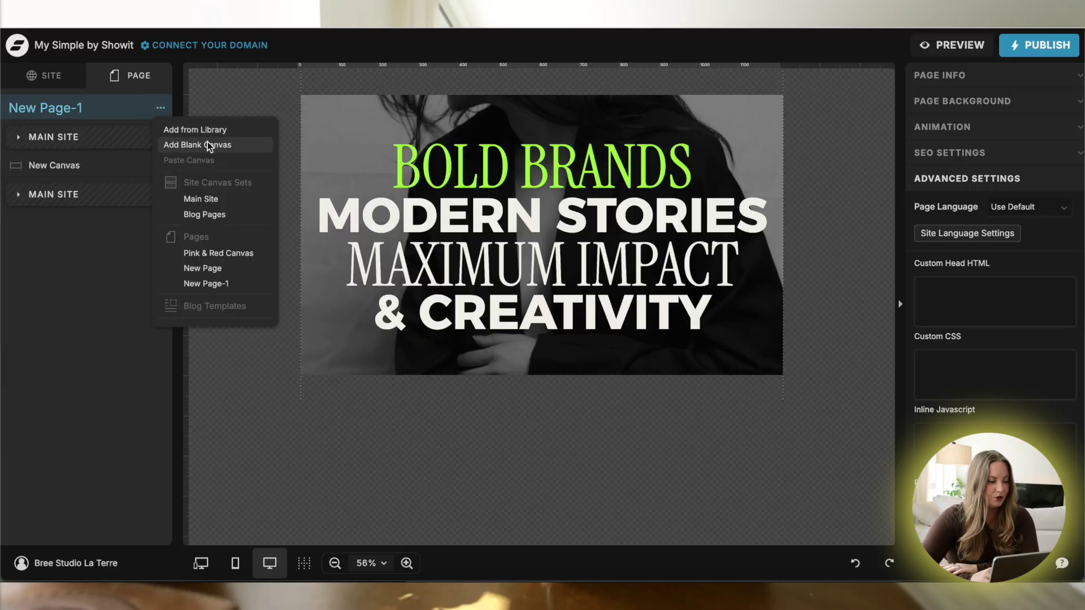
# Step: Add a blank canvas below the hero on New Page-1 and increase its height to about 705 px
pyautogui.click(208, 146)
pyautogui.scroll(-2, 283, 254)
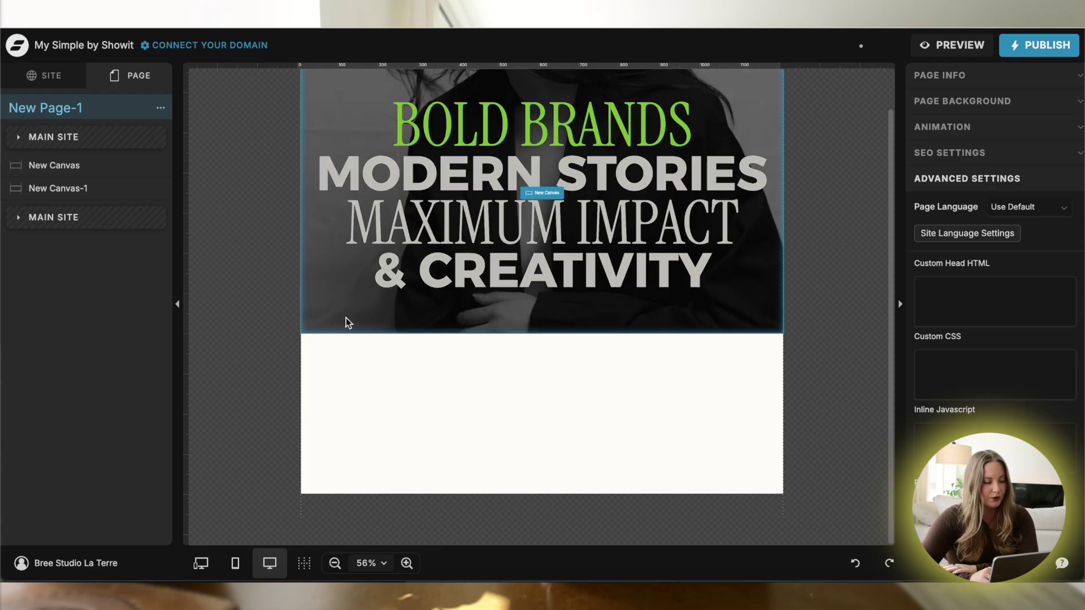
pyautogui.click(396, 418)
pyautogui.scroll(-2, 202, 511)
# Step: Place the photo of the woman in the red blouse at the new canvas's left edge, sized 534 by 705 px
pyautogui.click(575, 562)
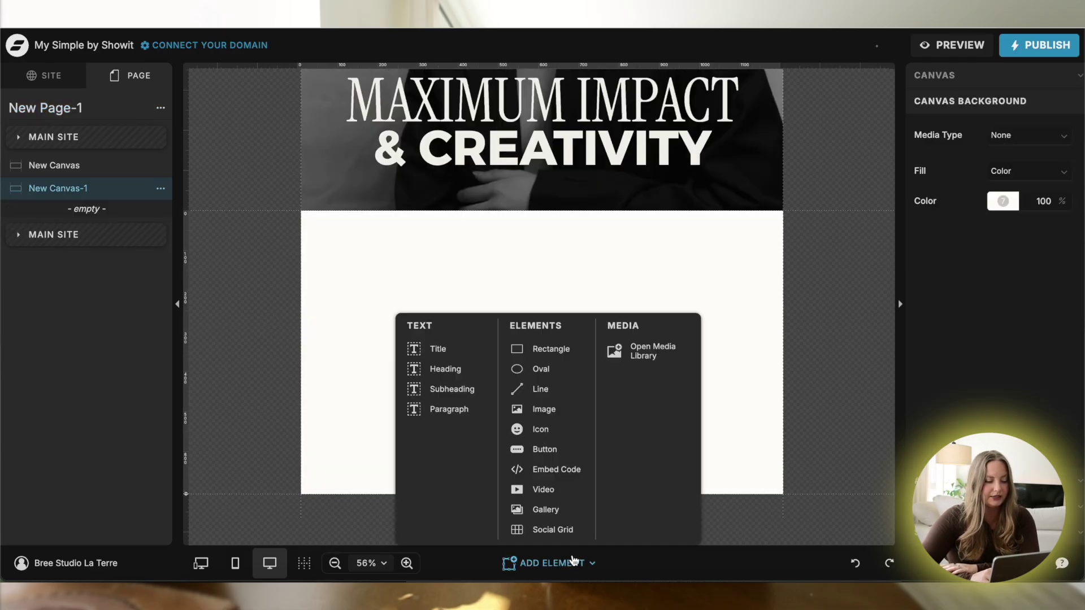
pyautogui.click(651, 354)
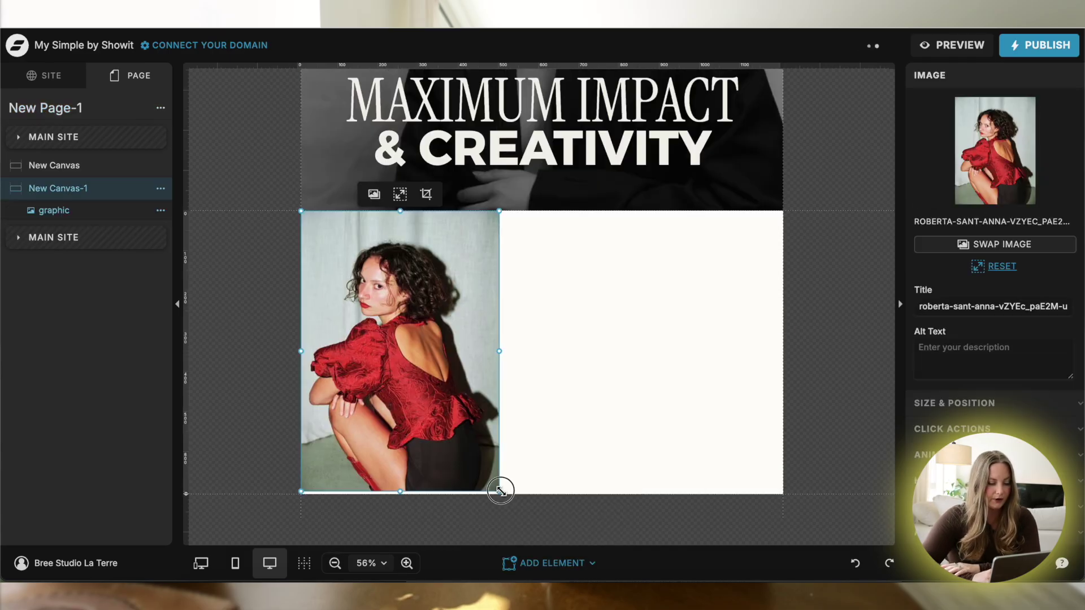
pyautogui.moveTo(500, 492); pyautogui.dragTo(516, 494)
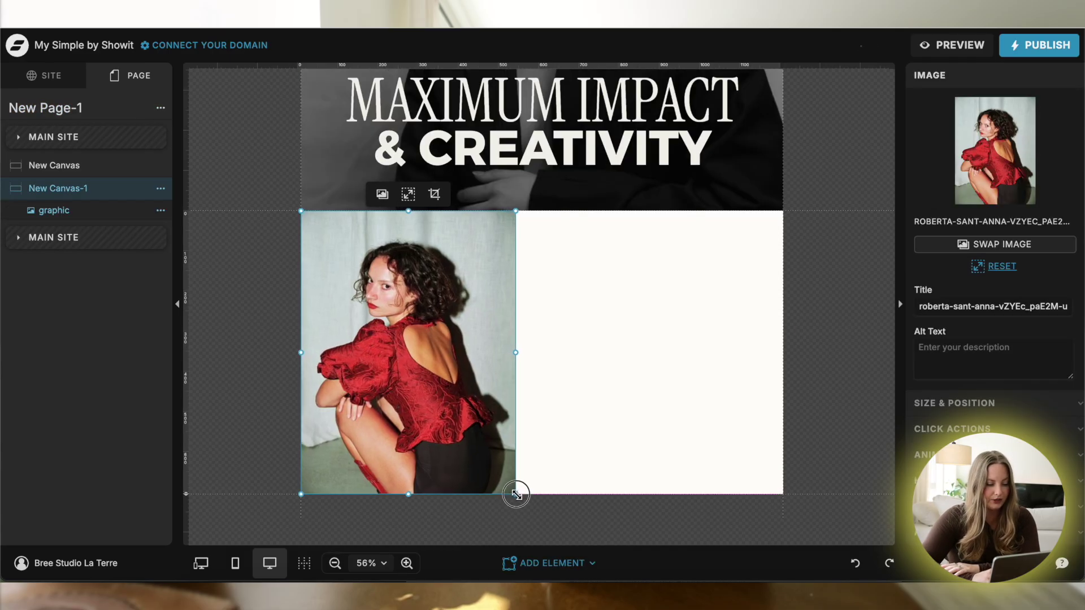
pyautogui.scroll(-2, 1004, 376)
pyautogui.click(968, 407)
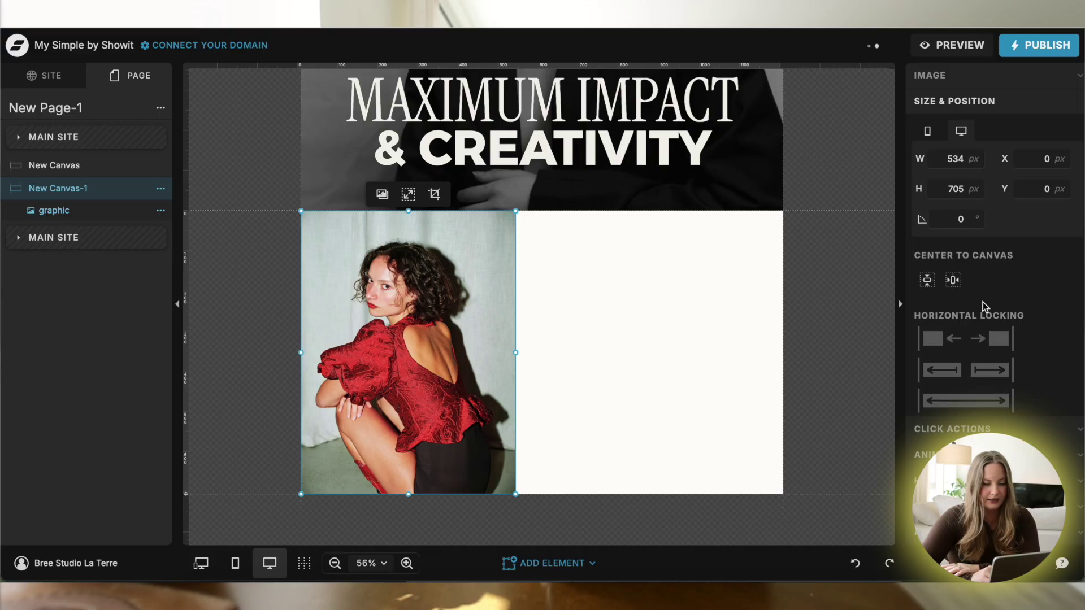
pyautogui.scroll(-1, 981, 307)
pyautogui.click(621, 371)
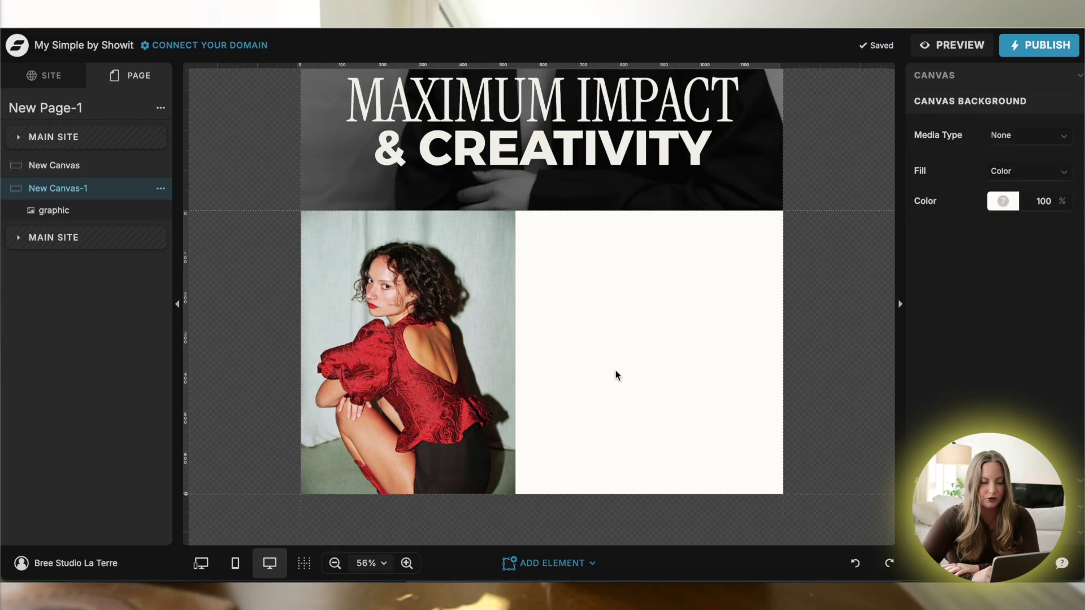
# Step: Paste the heading MEET YOUR NEW BUSINESS BESTIE into the new canvas, in the empty area beside the photo
pyautogui.click(492, 150)
pyautogui.click(492, 149)
pyautogui.click(616, 324)
pyautogui.hotkey('ctrl', 'v')
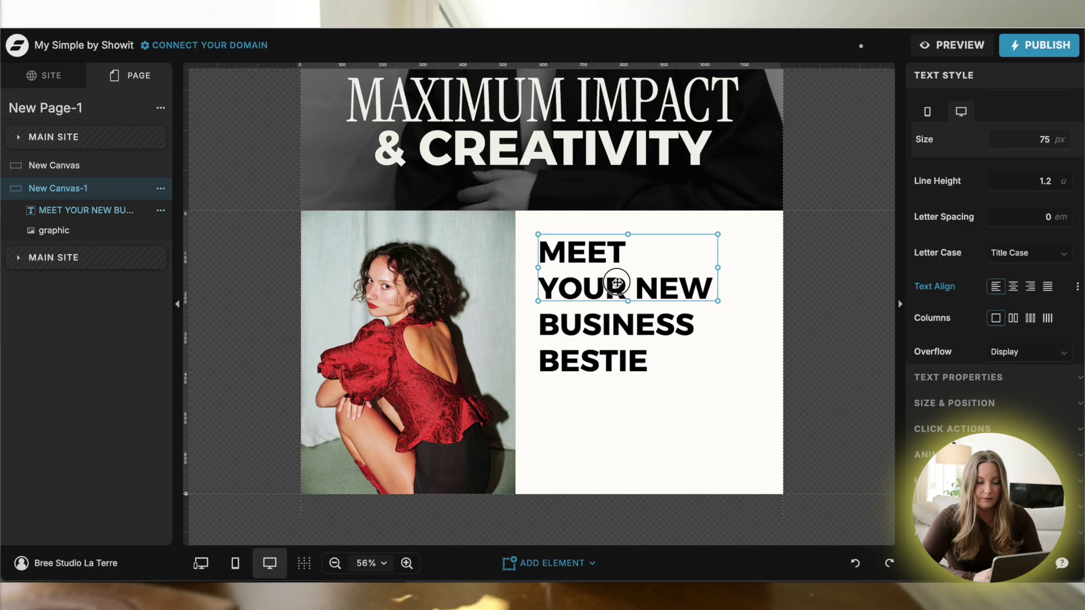
pyautogui.scroll(-4, 1017, 283)
pyautogui.scroll(4, 1024, 285)
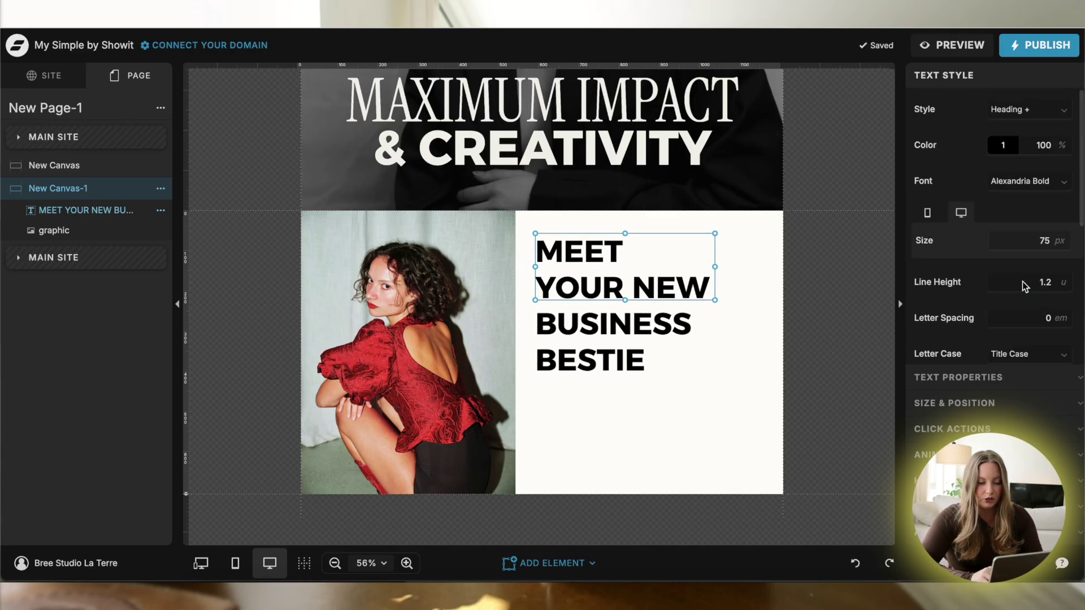
# Step: Set the heading's line height to 0.9 and move the heading down slightly
pyautogui.click(1063, 287)
pyautogui.click(1063, 287)
pyautogui.click(1064, 288)
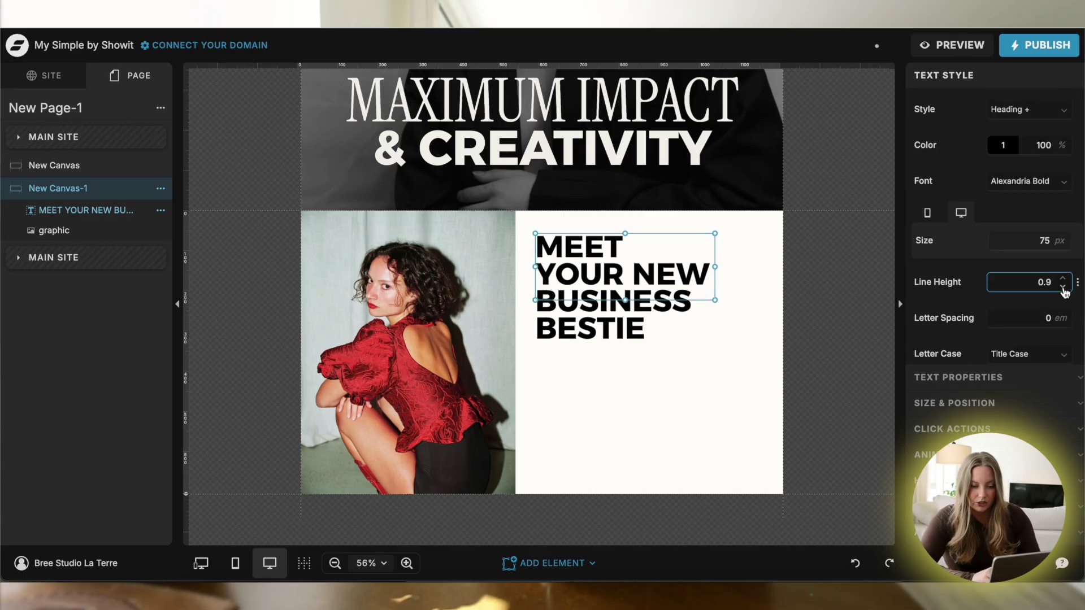
pyautogui.click(632, 373)
pyautogui.click(623, 294)
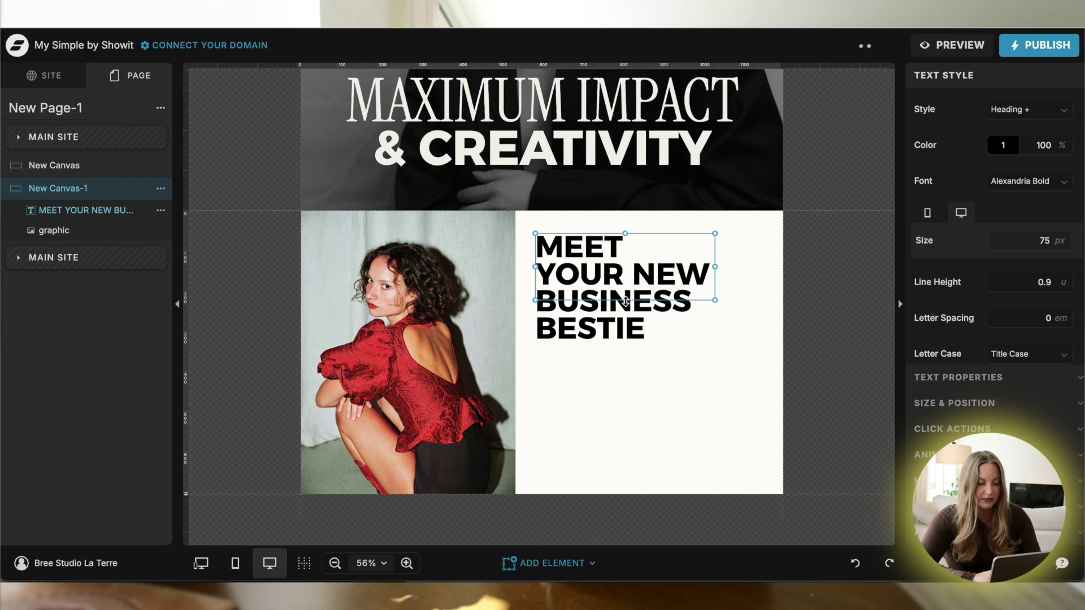
pyautogui.moveTo(622, 288); pyautogui.dragTo(622, 308)
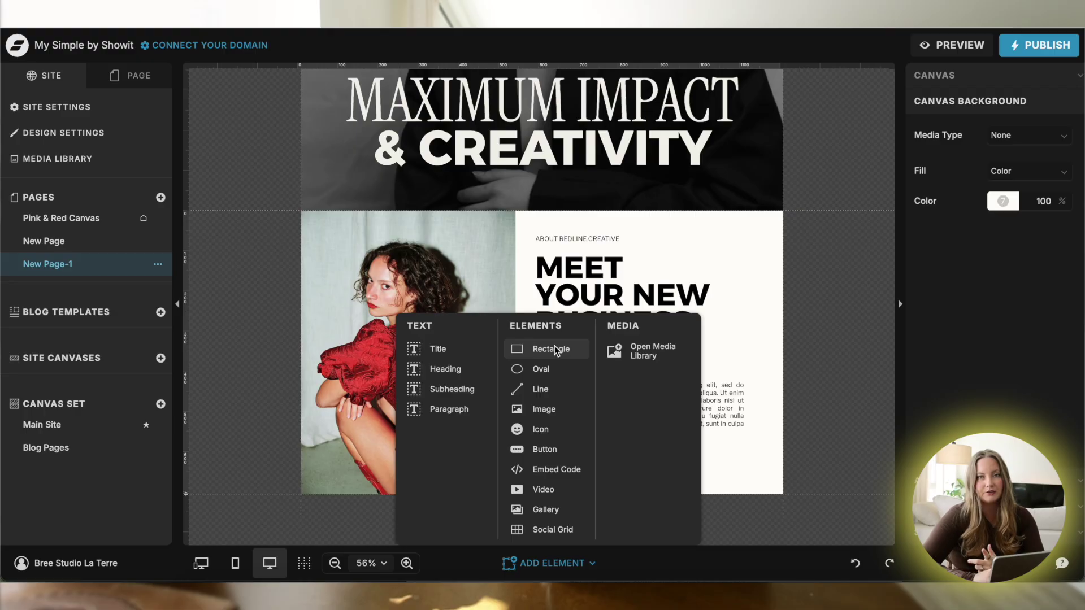
# Step: Add a rectangle covering the word BESTIE and fill it with red sampled from the woman's blouse in the photo
pyautogui.click(552, 348)
pyautogui.moveTo(641, 407); pyautogui.dragTo(665, 349)
pyautogui.click(1006, 148)
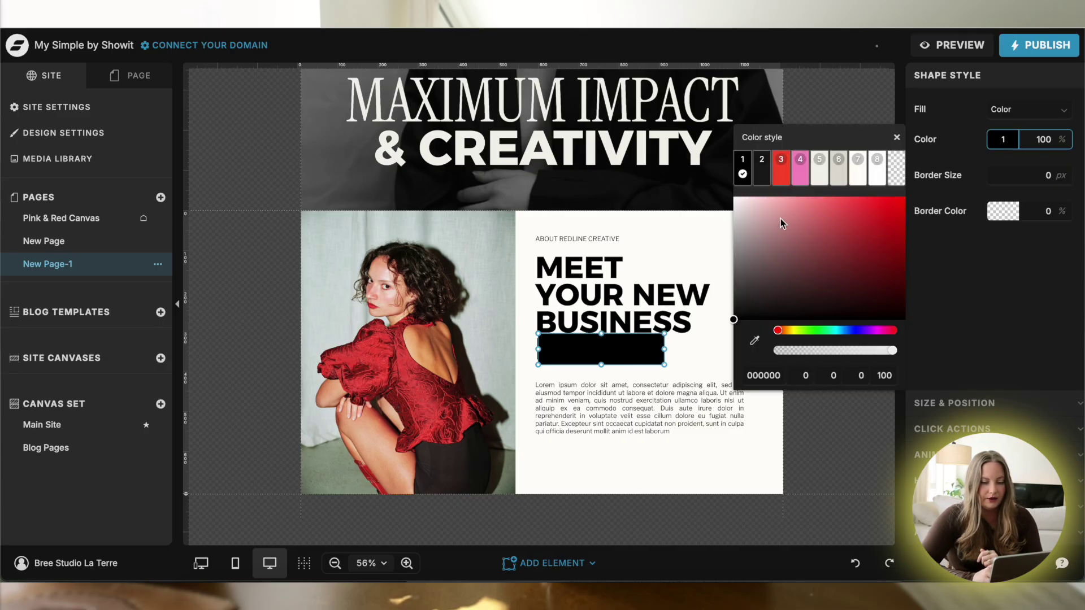
pyautogui.click(755, 340)
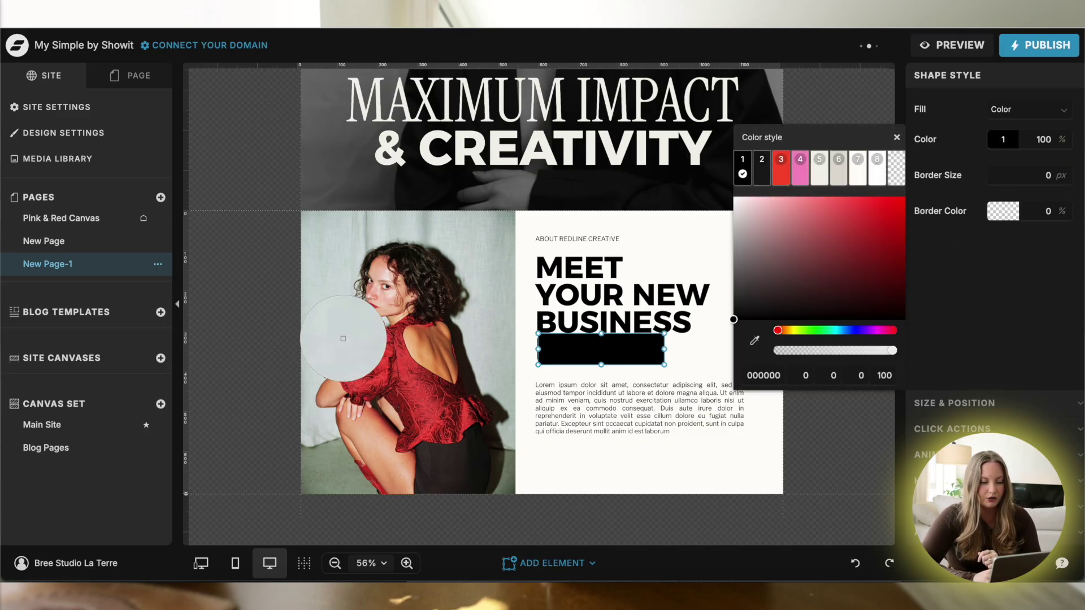
pyautogui.click(369, 349)
pyautogui.click(720, 369)
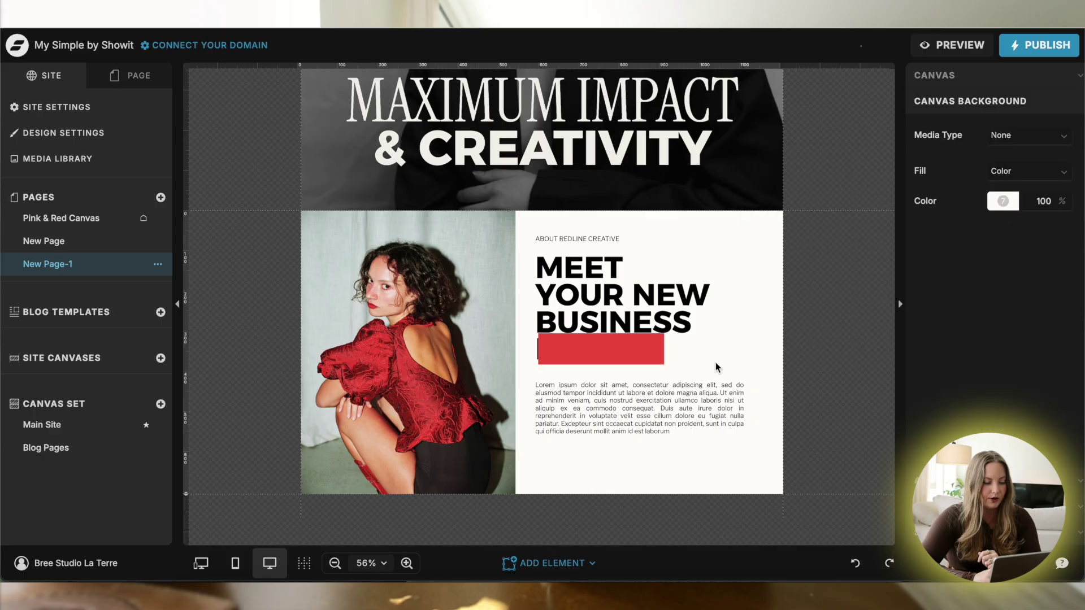
# Step: Give the red rectangle a 1 px border in black color style 1 and tilt it slightly counterclockwise
pyautogui.click(650, 353)
pyautogui.click(1029, 175)
pyautogui.write('1')
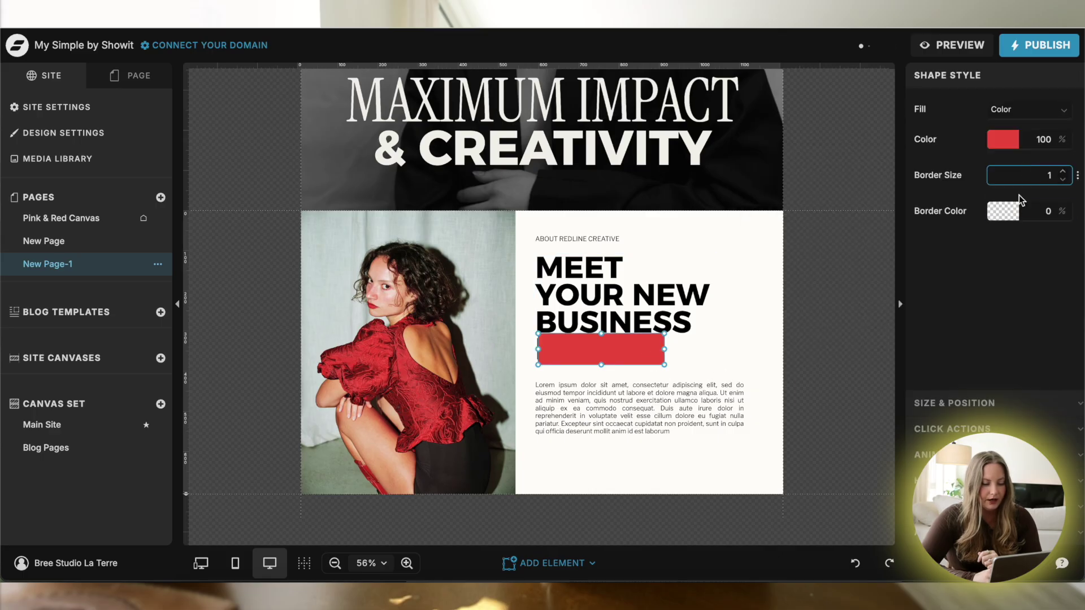
pyautogui.click(1007, 210)
pyautogui.click(741, 254)
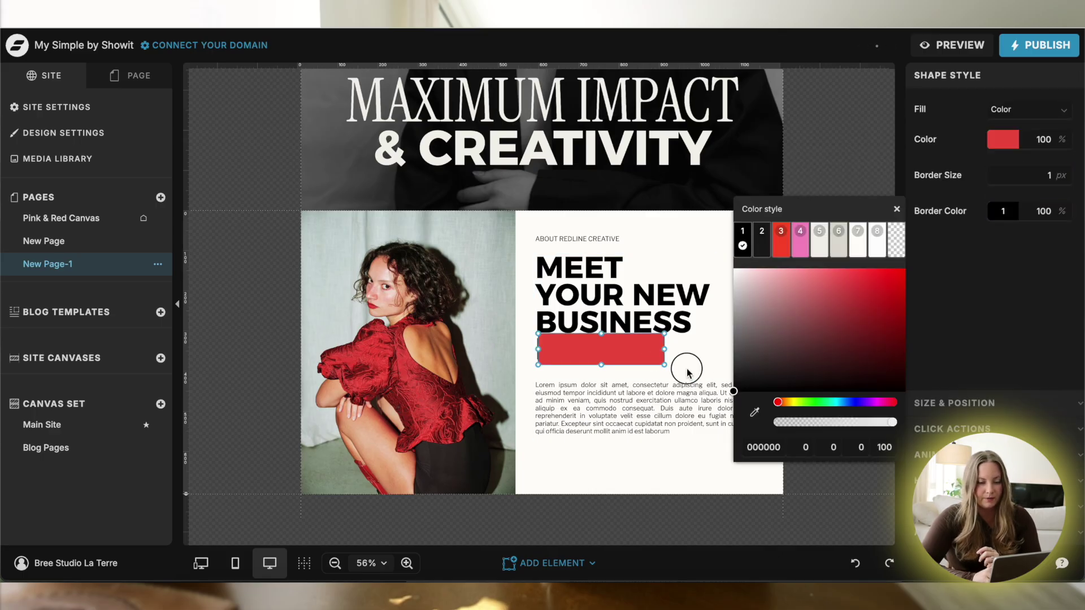
pyautogui.click(685, 368)
pyautogui.click(663, 364)
pyautogui.moveTo(665, 368); pyautogui.dragTo(635, 350)
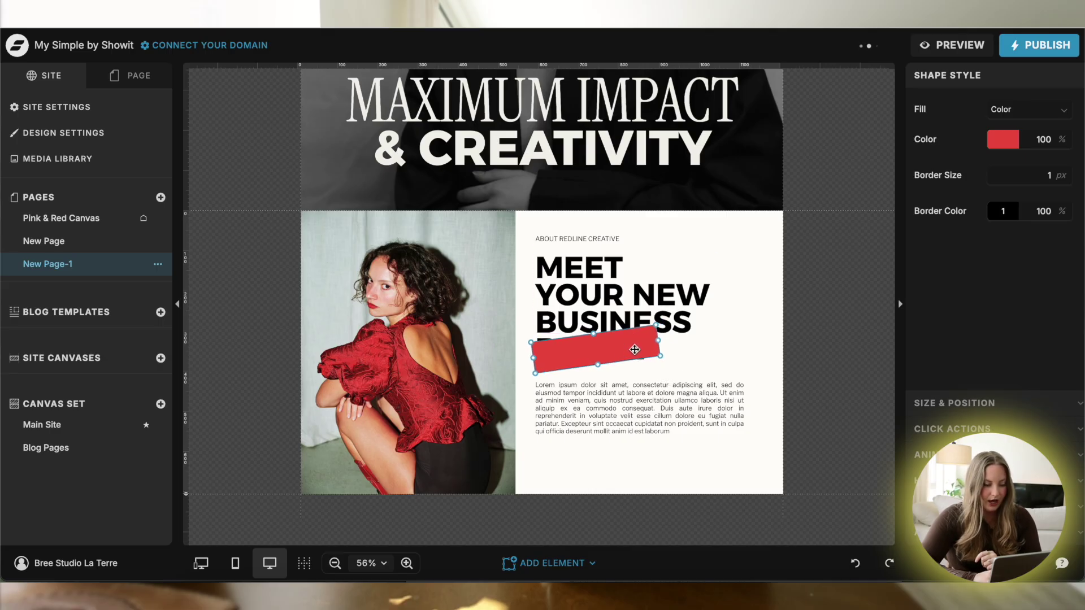
pyautogui.click(790, 349)
# Step: Duplicate the heading off to the side and reduce the copy's text to the single word BESTIE
pyautogui.click(581, 278)
pyautogui.moveTo(580, 278); pyautogui.dragTo(689, 283)
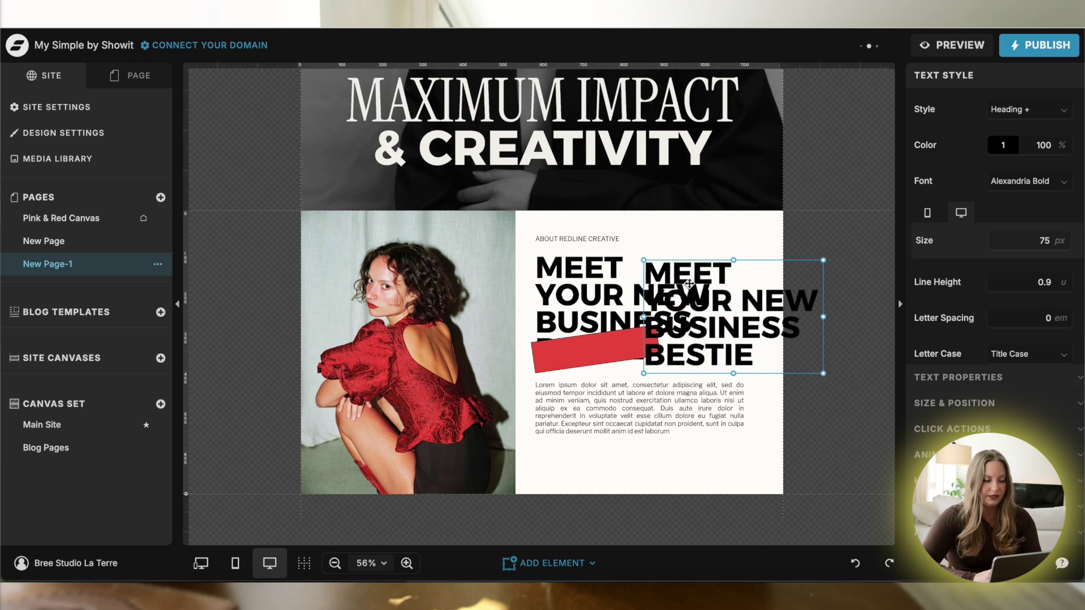
pyautogui.doubleClick(689, 282)
pyautogui.click(803, 332)
pyautogui.moveTo(804, 332); pyautogui.dragTo(645, 270)
pyautogui.press('BackSpace')
pyautogui.click(864, 408)
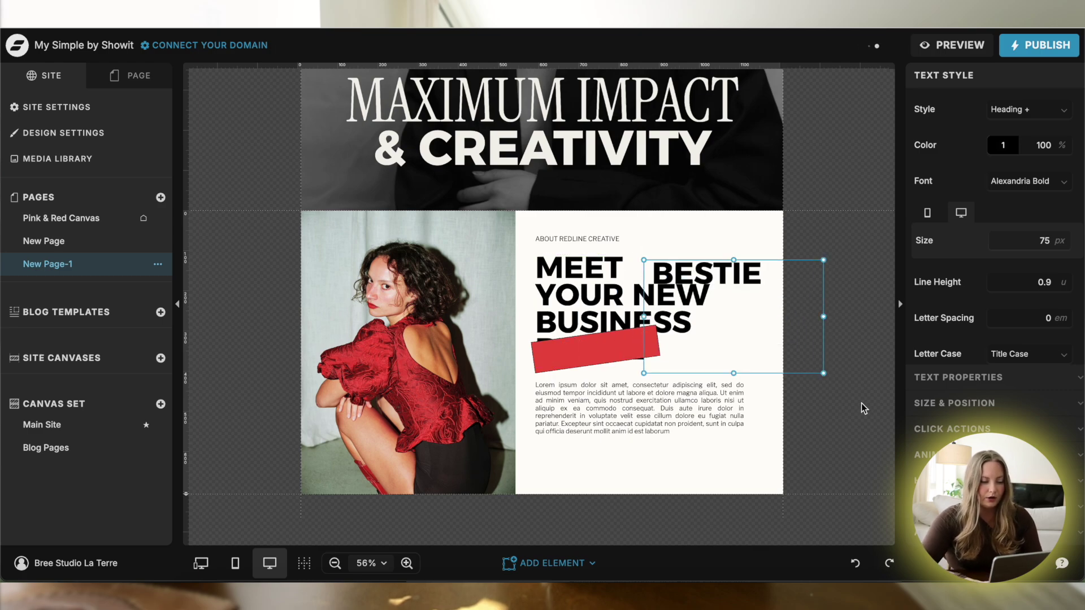
# Step: Fit and tilt the separate BESTIE text onto the red rectangle, and move the paragraph below it down slightly
pyautogui.moveTo(827, 375); pyautogui.dragTo(632, 342)
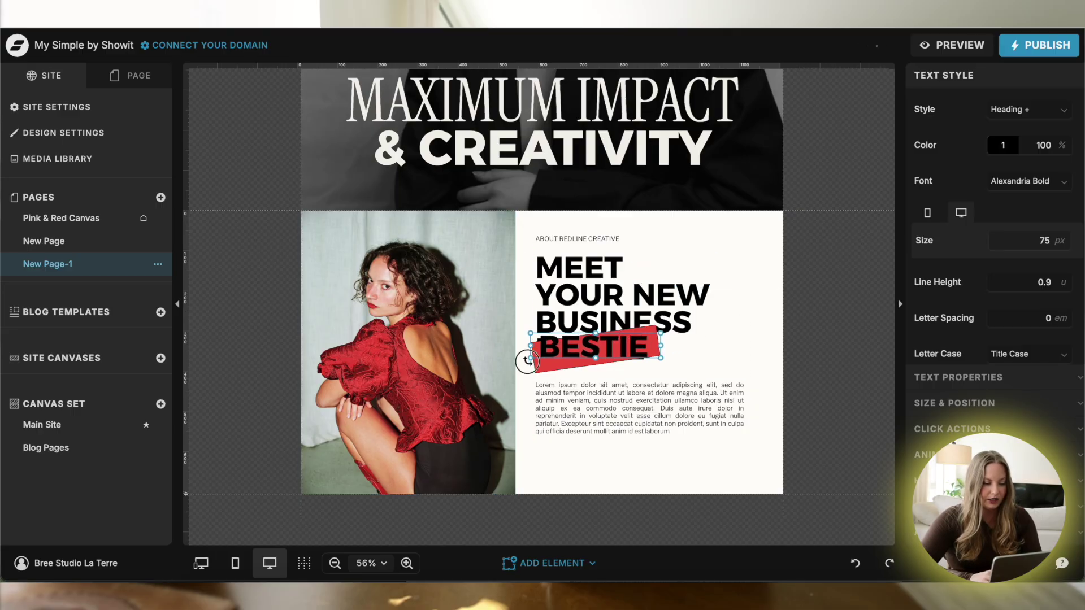
pyautogui.moveTo(614, 425); pyautogui.dragTo(615, 436)
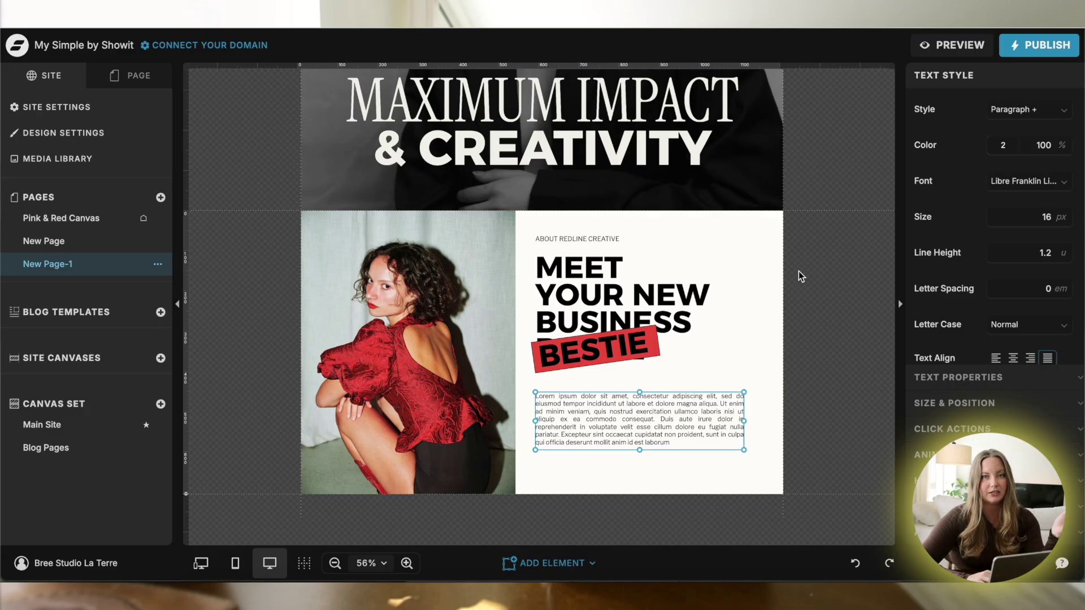
# Step: Add a canvas view to New Canvas-1 and move all of the about section's elements into View 1
pyautogui.click(754, 314)
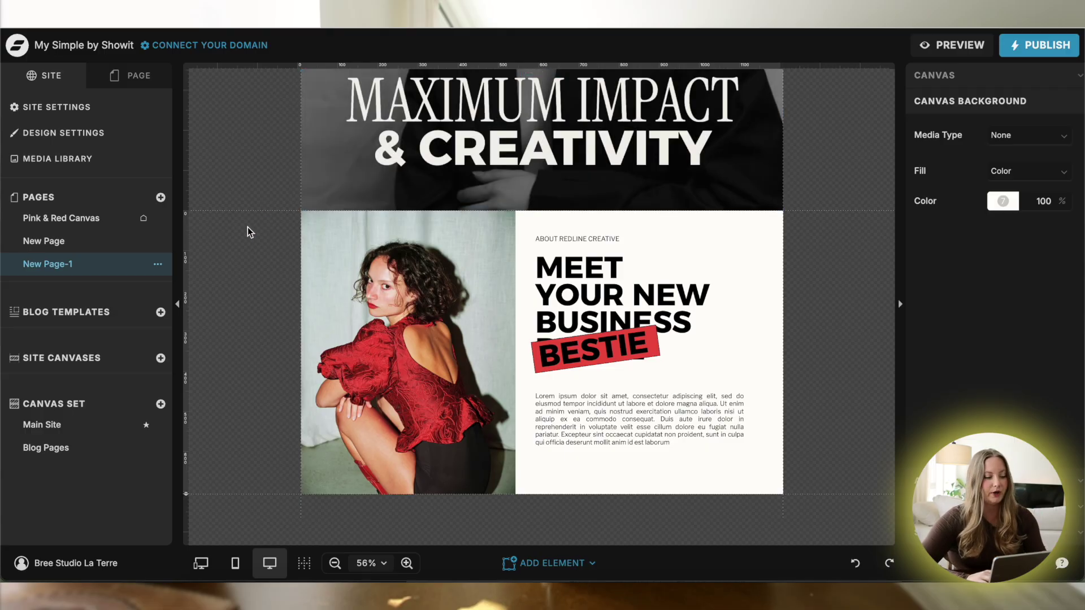
pyautogui.click(131, 75)
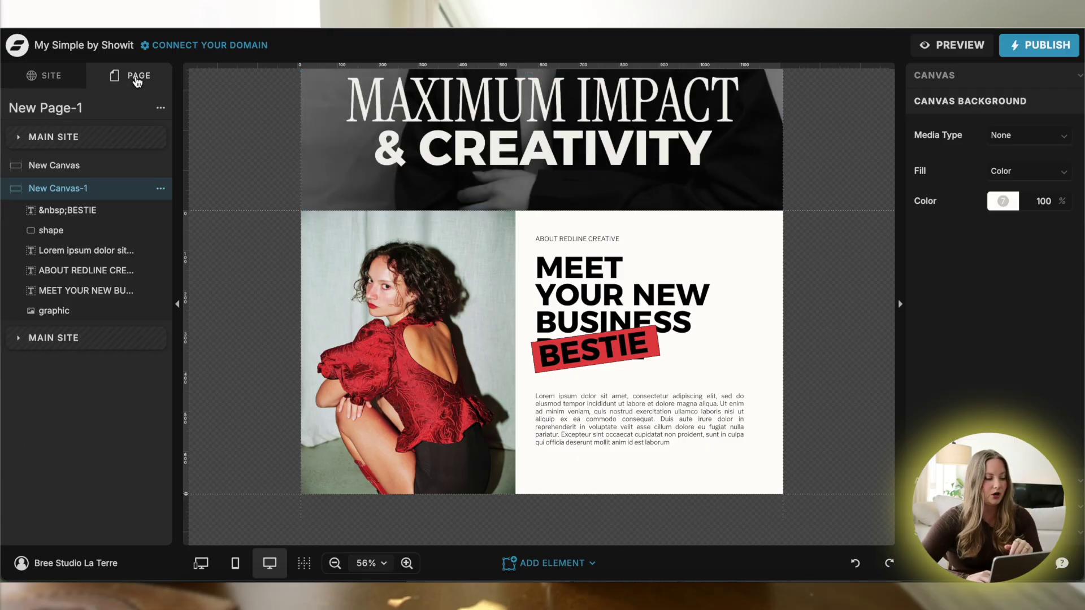
pyautogui.click(161, 194)
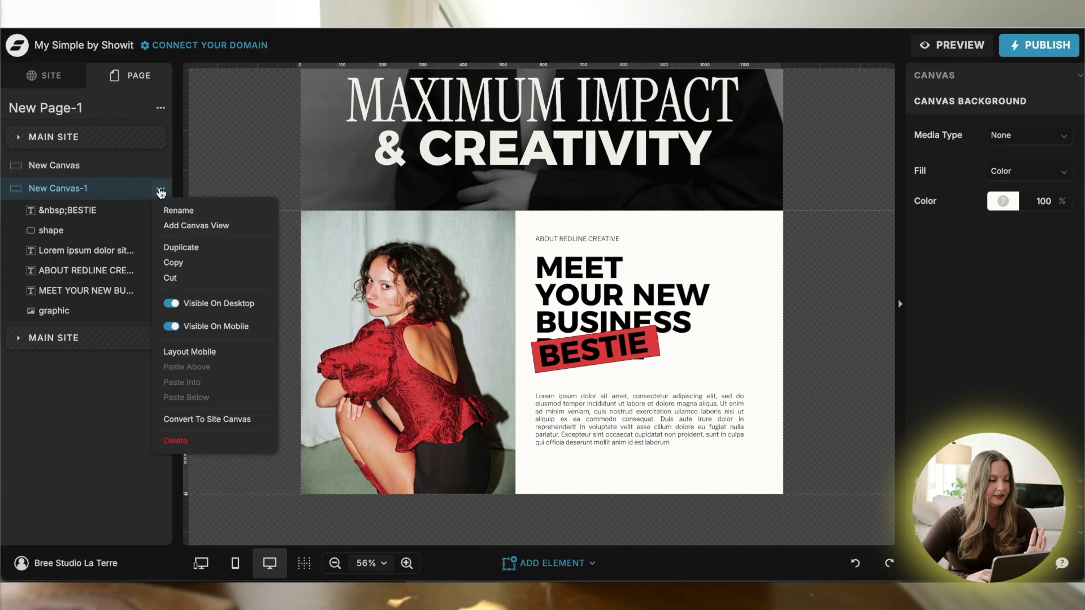
pyautogui.click(193, 228)
pyautogui.click(62, 266)
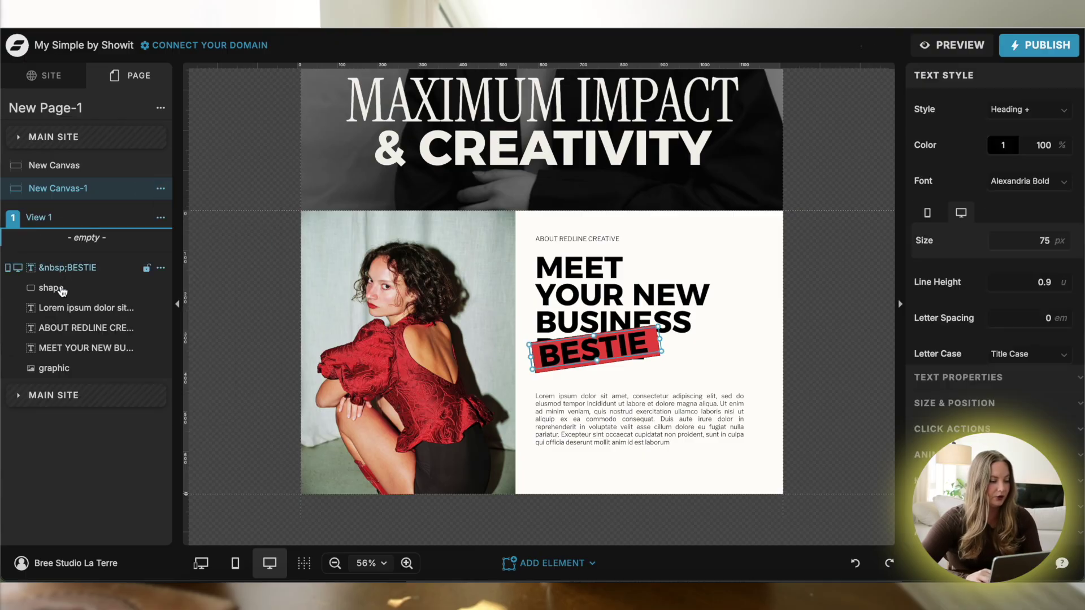
pyautogui.keyDown('shift'); pyautogui.click(67, 368); pyautogui.keyUp('shift')
pyautogui.moveTo(77, 270); pyautogui.dragTo(79, 244)
# Step: Duplicate View 1 and recolor the rectangle behind BESTIE in the copy to a bright yellow
pyautogui.click(162, 219)
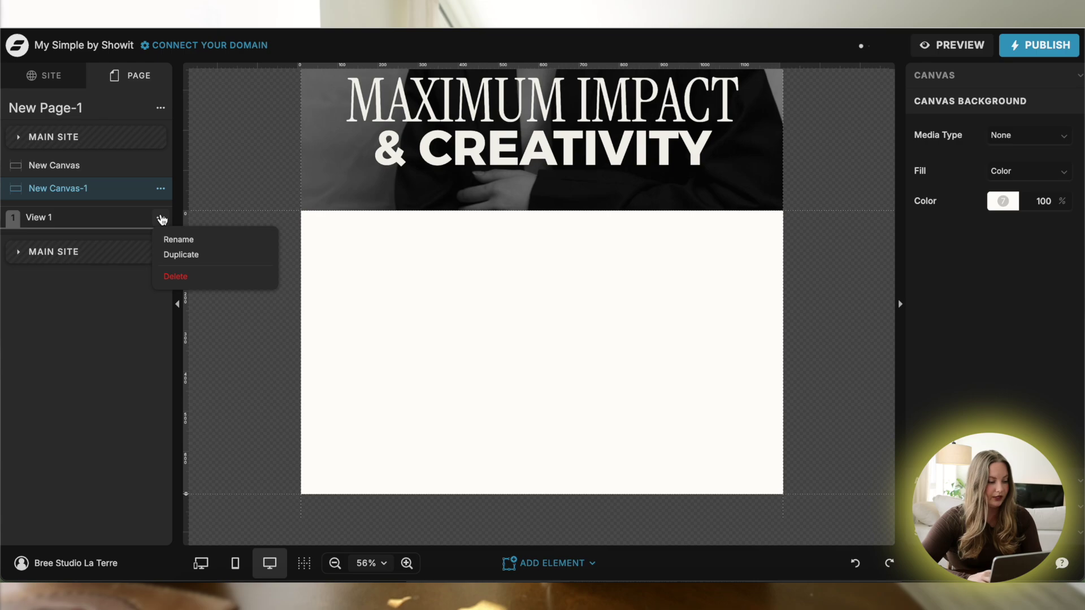
pyautogui.click(182, 255)
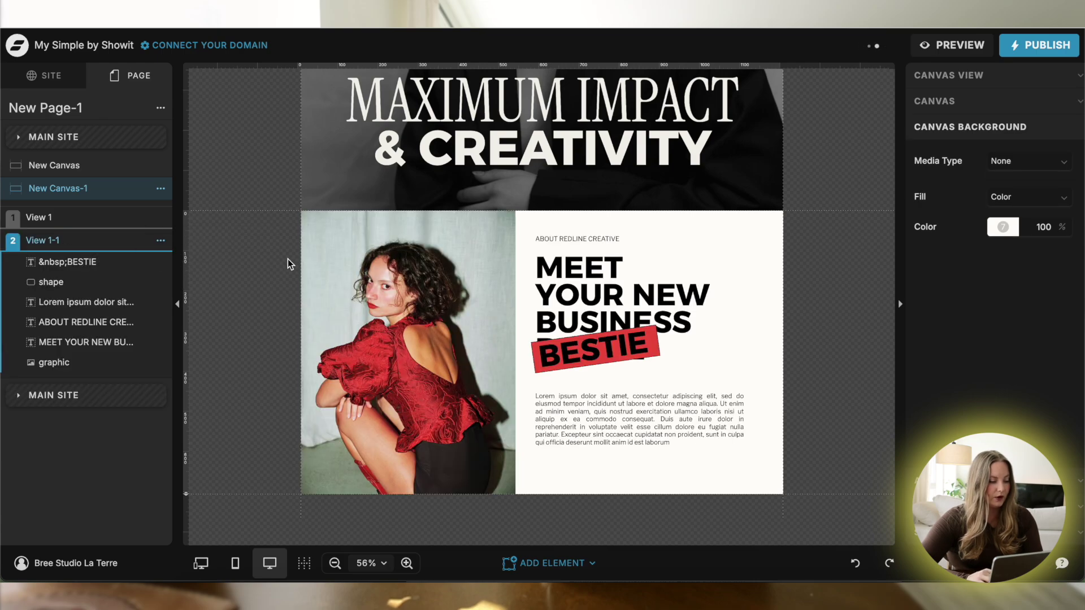
pyautogui.click(538, 345)
pyautogui.click(537, 341)
pyautogui.click(1005, 140)
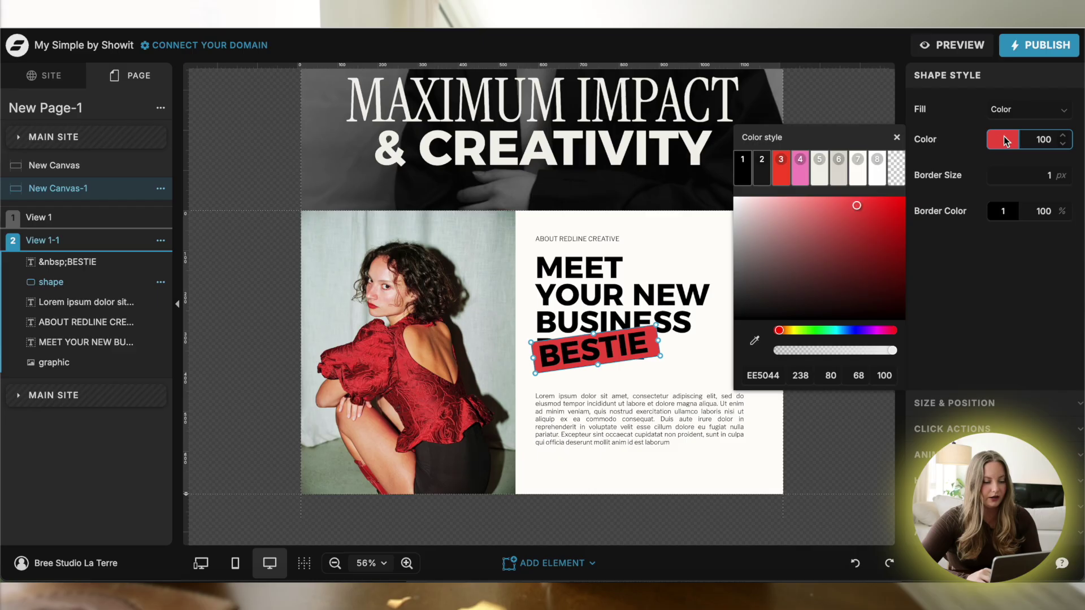
pyautogui.click(793, 334)
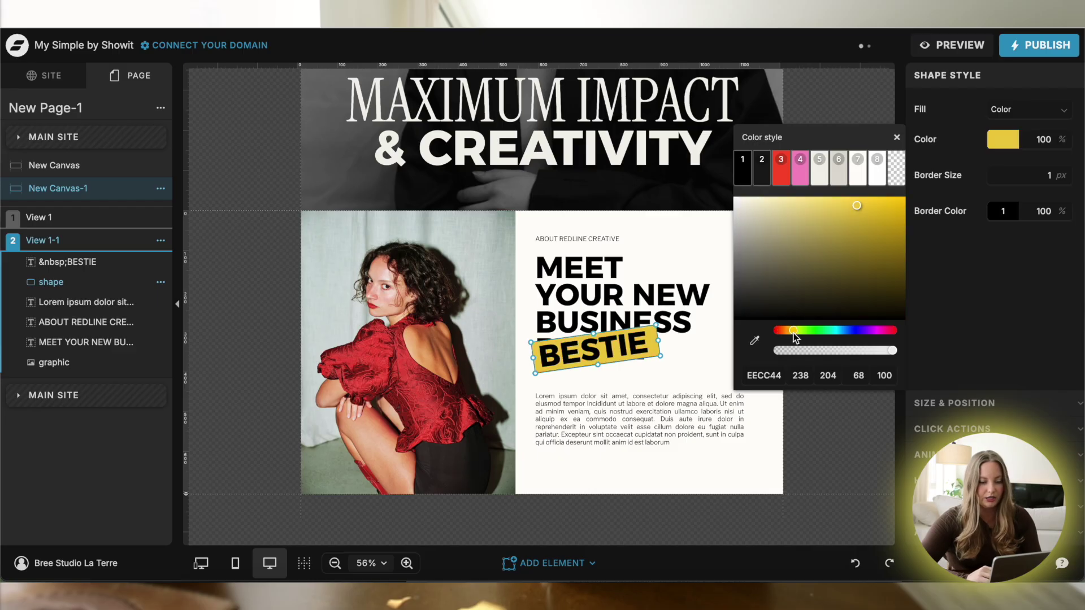
pyautogui.click(844, 201)
pyautogui.click(852, 103)
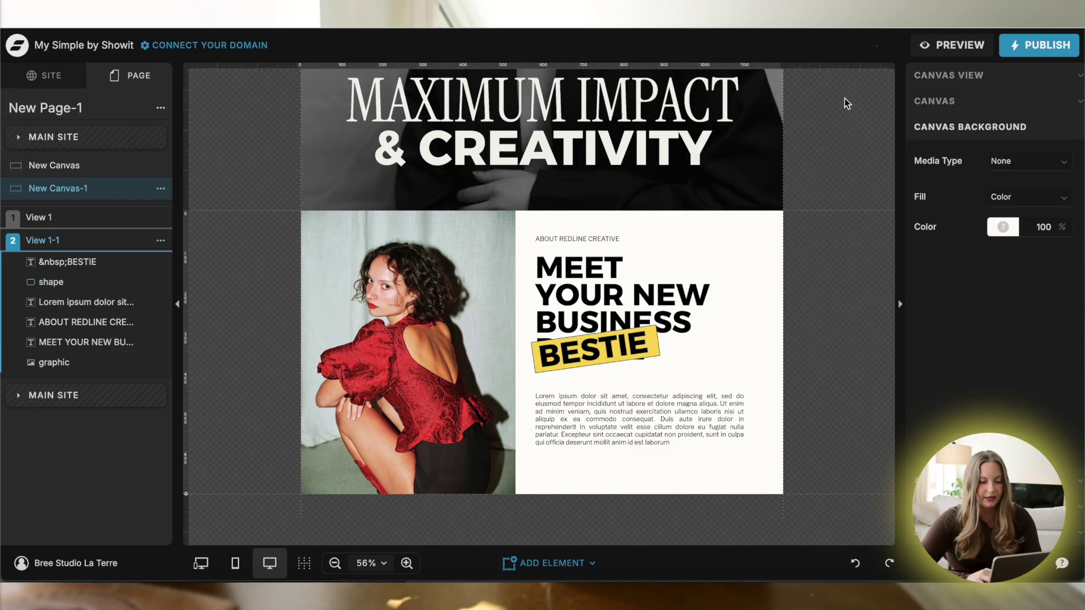
# Step: Make View 1 advance automatically on desktop with a time of 1, and preview the page down to the about section
pyautogui.click(89, 221)
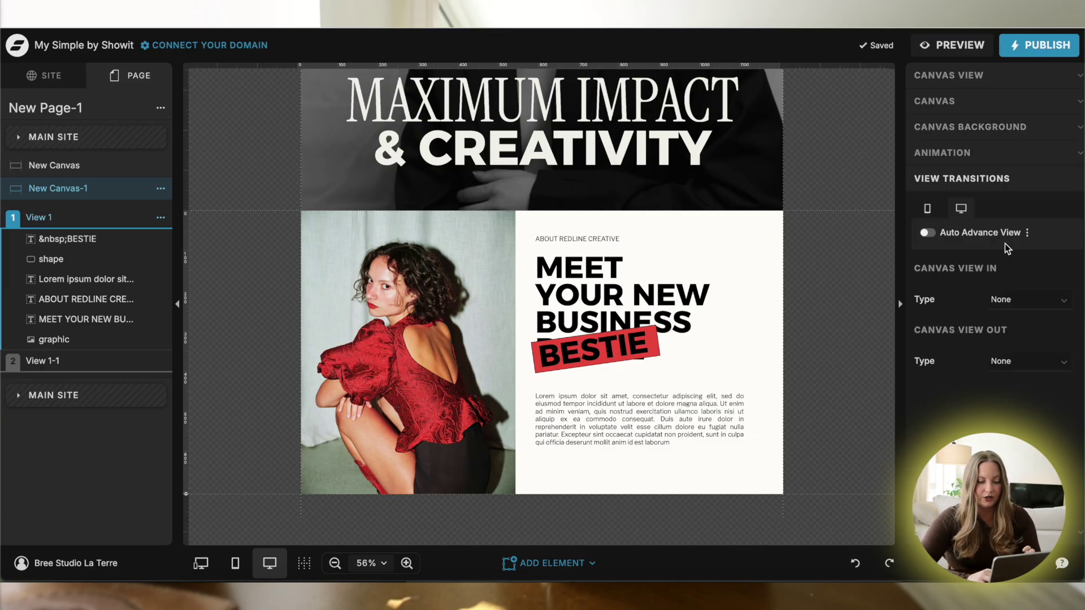
pyautogui.click(926, 233)
pyautogui.click(1061, 265)
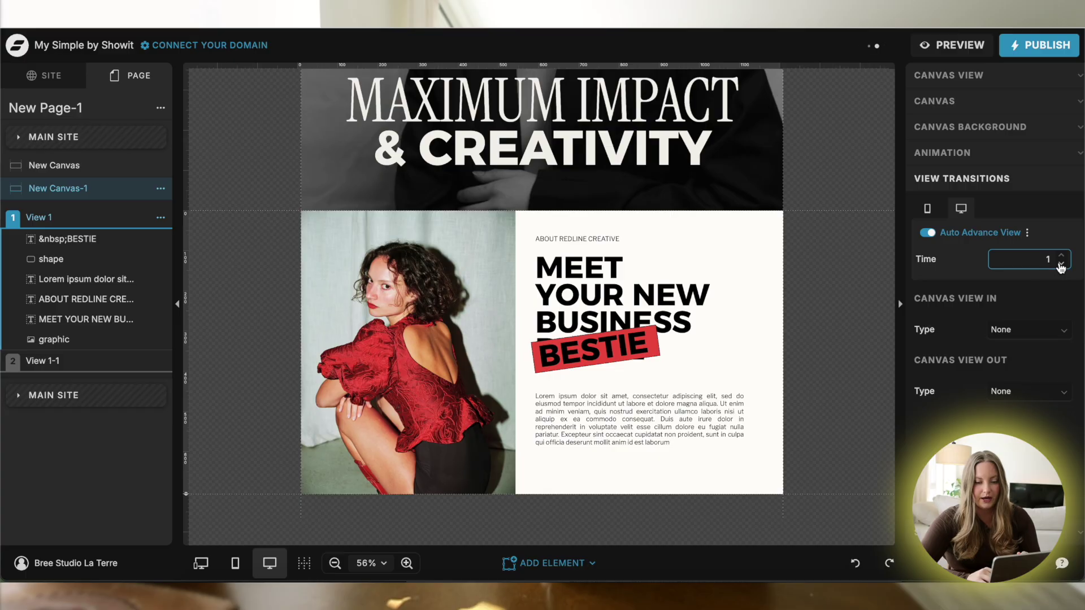
pyautogui.click(1061, 265)
pyautogui.click(945, 45)
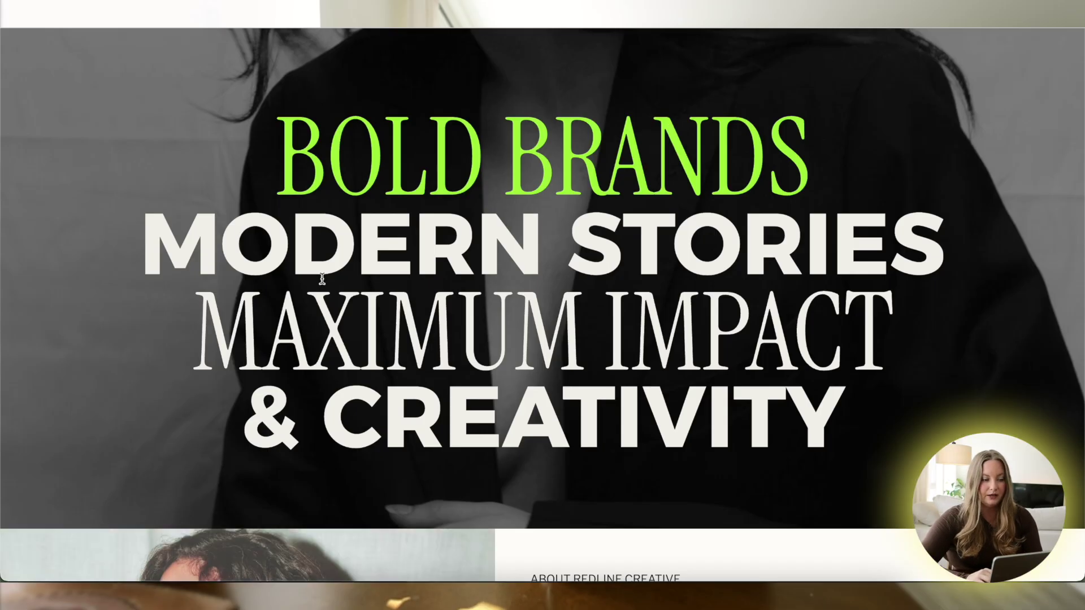
pyautogui.scroll(-5, 321, 278)
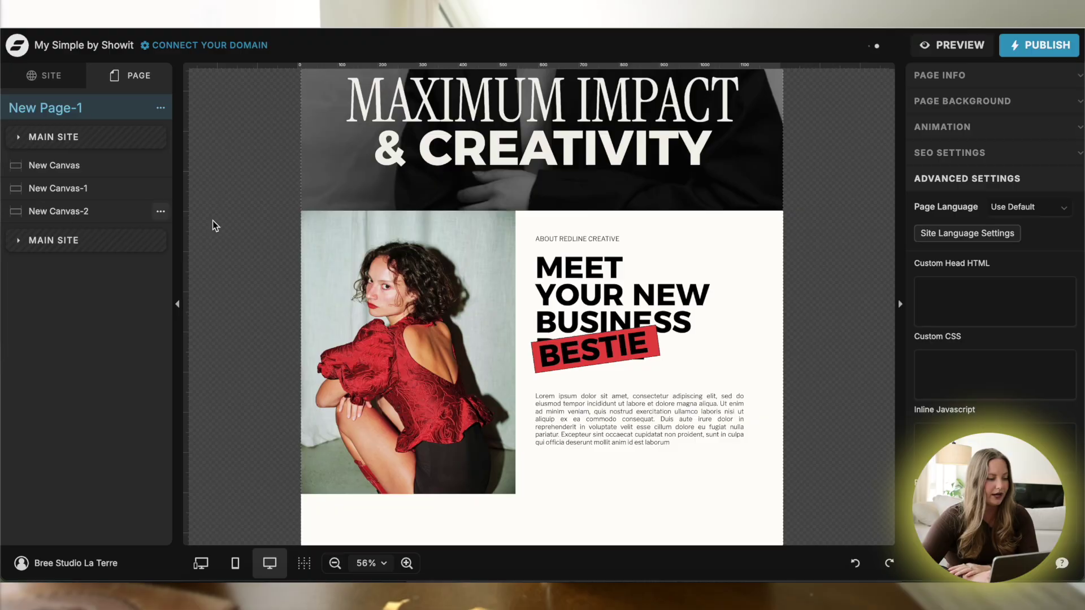
# Step: Add a portrait photo from the Modern Red Canvas media folder to the empty New Canvas-2
pyautogui.scroll(-3, 213, 220)
pyautogui.click(274, 434)
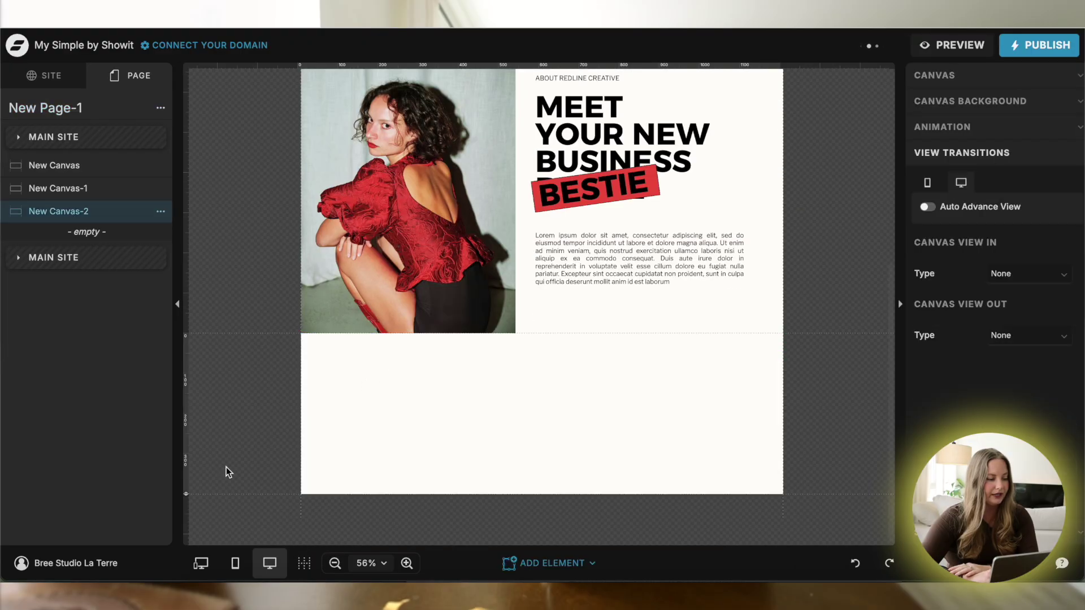
pyautogui.scroll(-3, 274, 434)
pyautogui.click(545, 563)
pyautogui.click(660, 355)
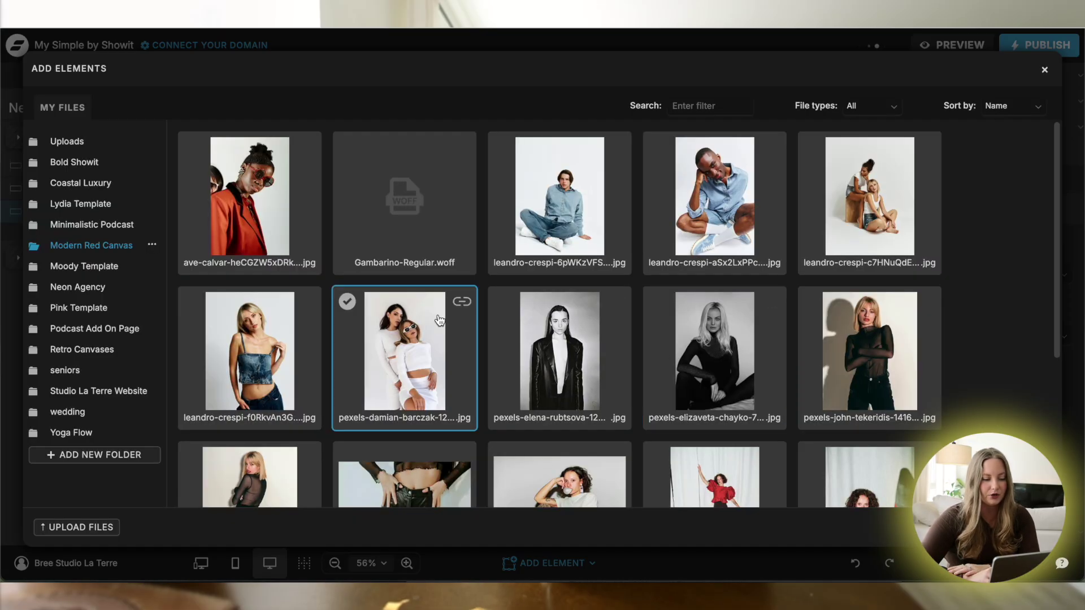
pyautogui.scroll(-3, 439, 321)
pyautogui.click(560, 339)
pyautogui.click(796, 273)
# Step: Fill New Canvas-2 with two side-by-side portraits, raised arms at left and crouching pose at right, the latter 600 by 793 px
pyautogui.click(620, 285)
pyautogui.hotkey('ctrl', 'd')
pyautogui.moveTo(620, 286); pyautogui.dragTo(398, 281)
pyautogui.moveTo(566, 348); pyautogui.dragTo(545, 342)
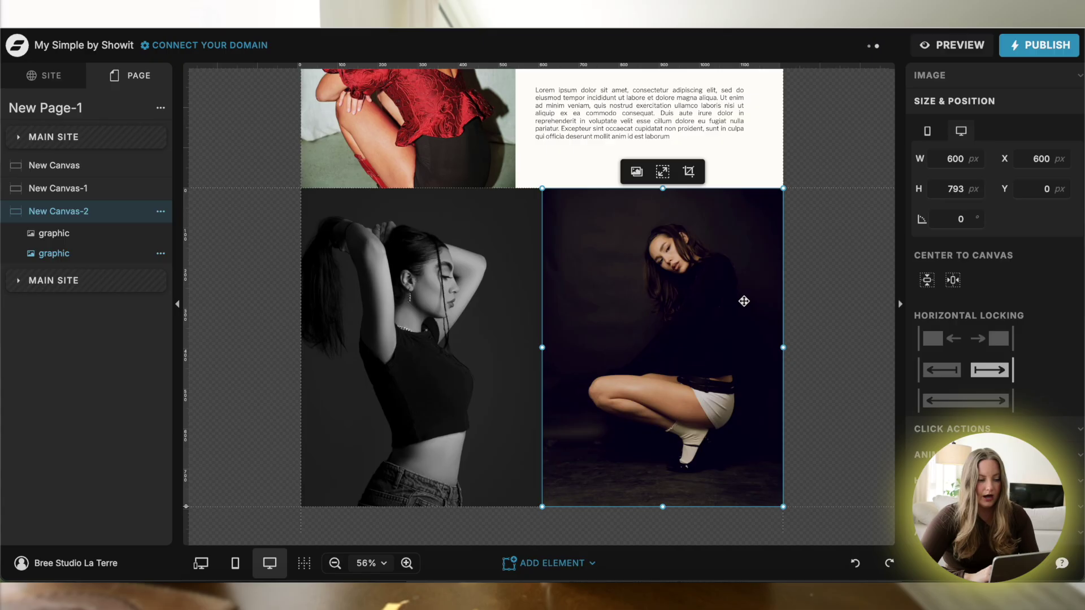
pyautogui.scroll(-1, 829, 296)
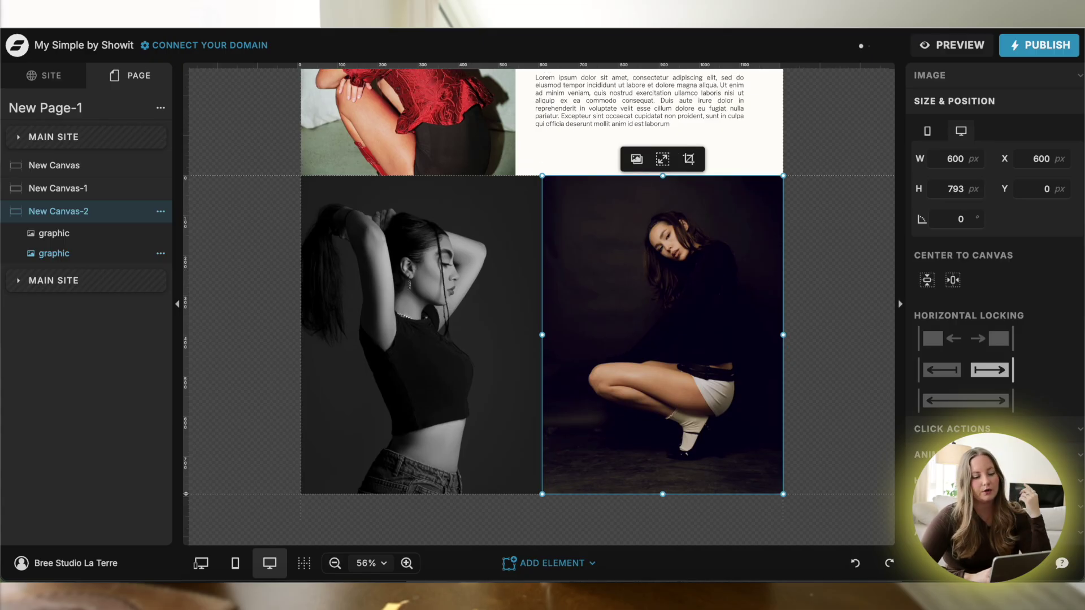
# Step: Set the background of New Canvas-2 to black color style 1
pyautogui.click(828, 326)
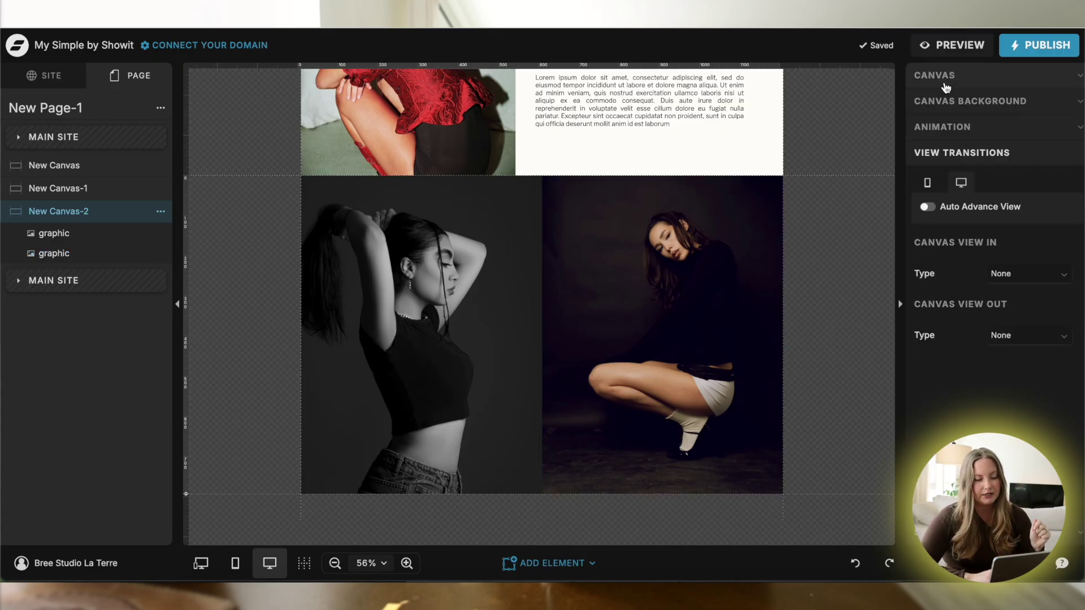
pyautogui.click(959, 101)
pyautogui.click(1005, 202)
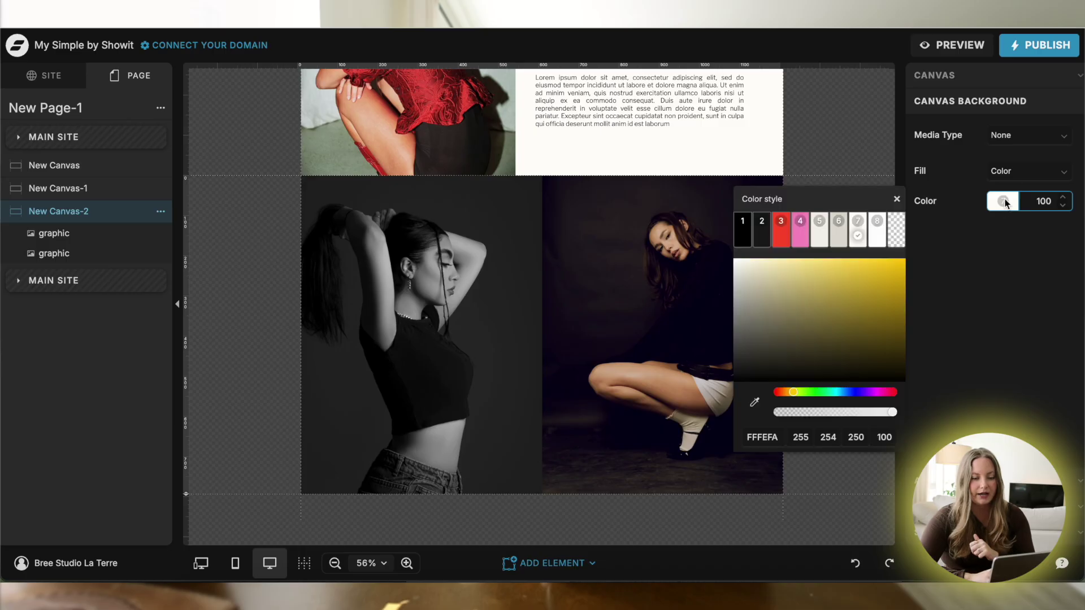
pyautogui.click(740, 231)
# Step: Lower the opacity of both portrait photos to 60 so the black background darkens them
pyautogui.click(435, 265)
pyautogui.scroll(-1, 931, 418)
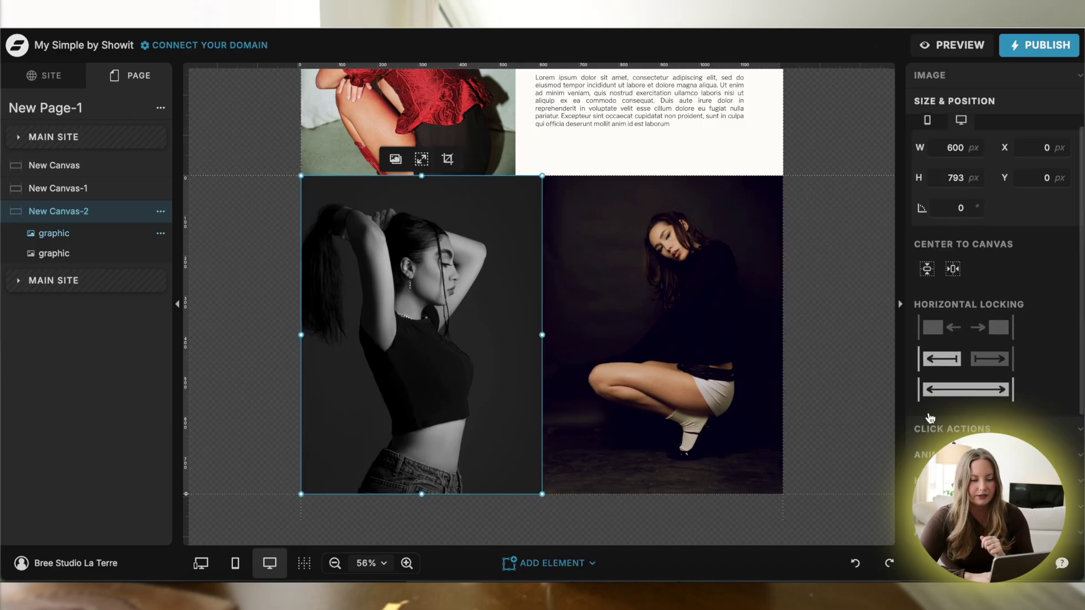
pyautogui.click(935, 507)
pyautogui.click(1064, 243)
pyautogui.click(1064, 243)
pyautogui.click(1064, 243)
pyautogui.click(1064, 243)
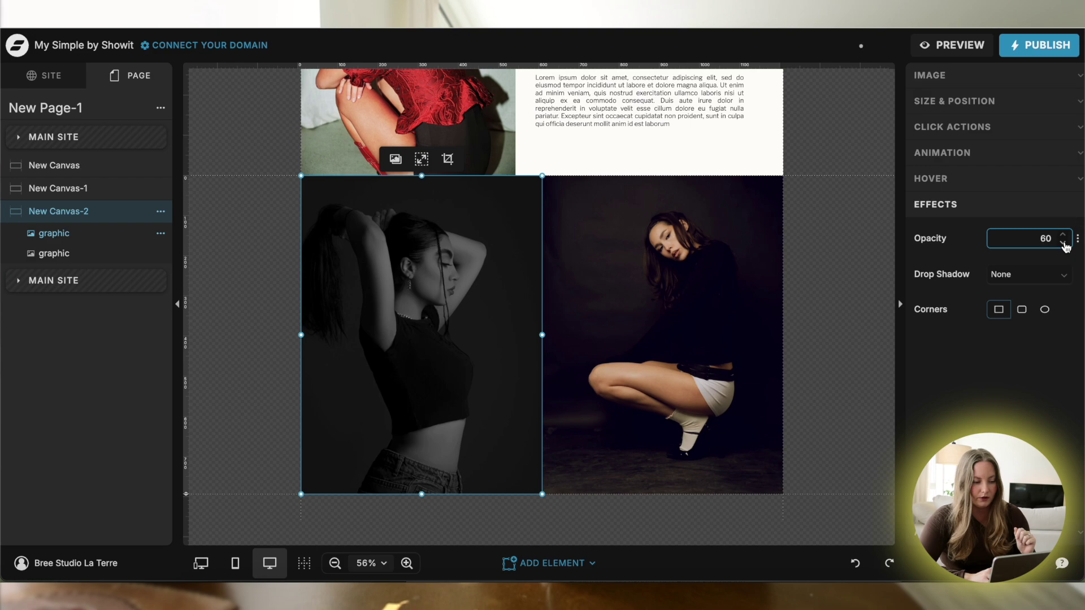
pyautogui.click(730, 323)
pyautogui.click(1064, 243)
pyautogui.click(1064, 243)
pyautogui.click(1064, 243)
pyautogui.click(1064, 244)
pyautogui.click(818, 250)
# Step: Add a heading reading RECENT over the two photos, in off-white color style 5 and the Instrument Serif Normal font
pyautogui.scroll(1, 820, 252)
pyautogui.scroll(3, 819, 252)
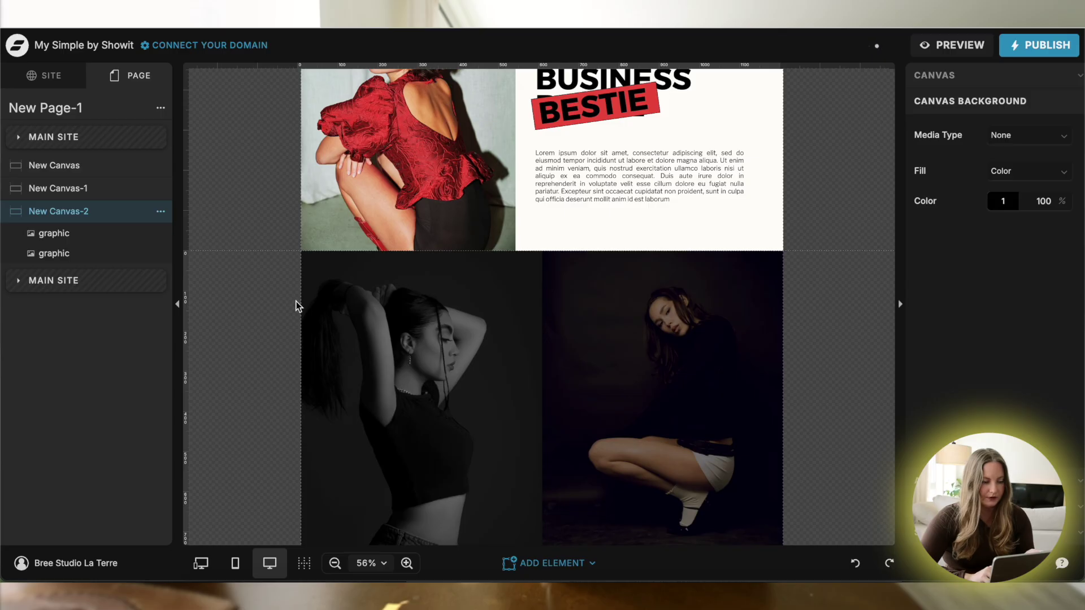
pyautogui.hotkey('ctrl', 'v')
pyautogui.click(1004, 145)
pyautogui.click(821, 190)
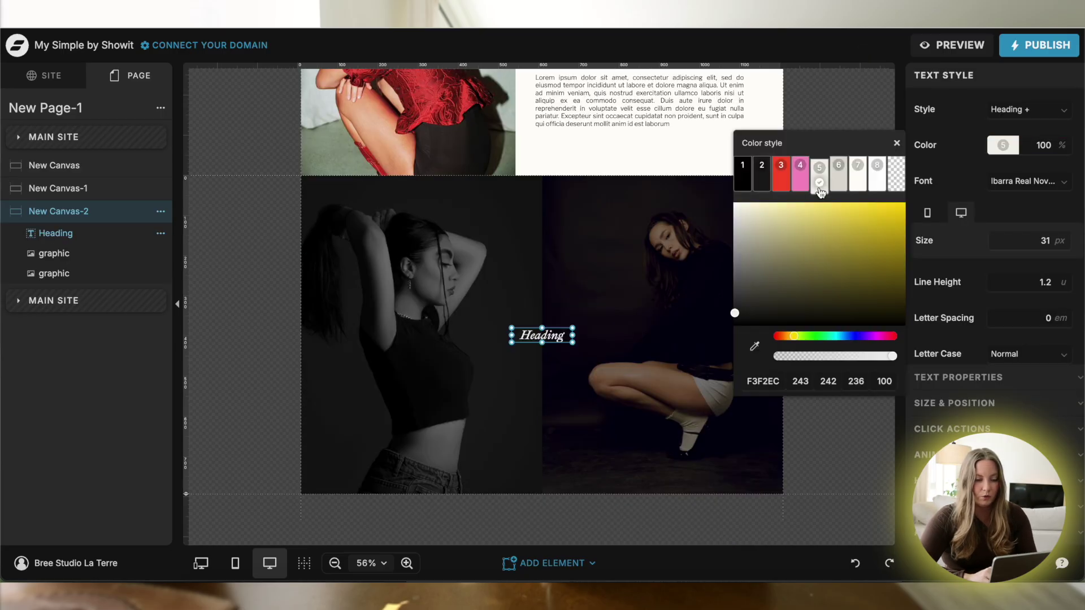
pyautogui.click(1024, 181)
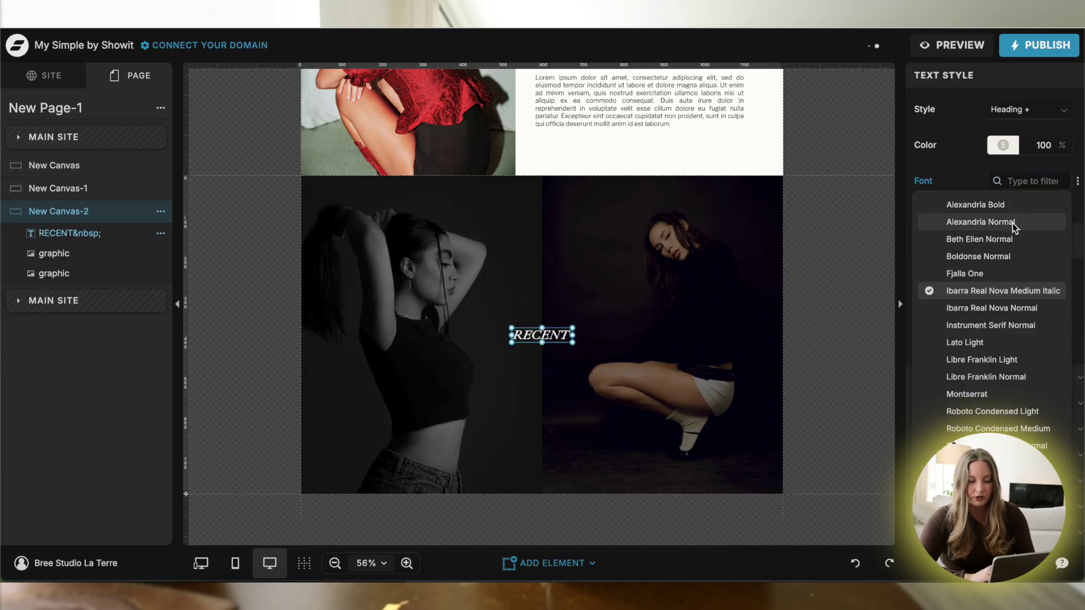
pyautogui.click(992, 325)
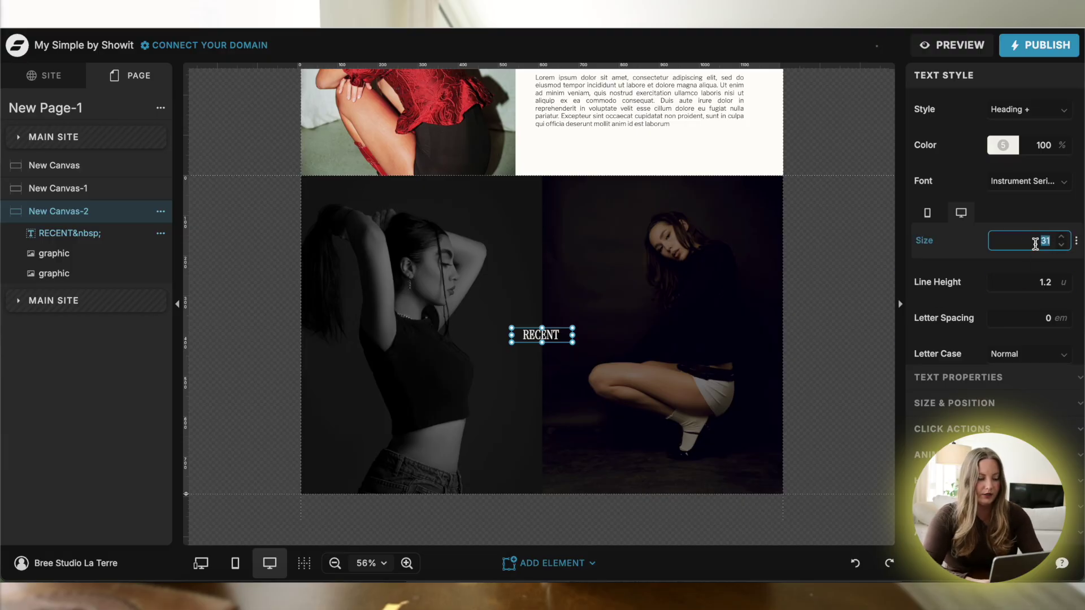
# Step: Enlarge RECENT to 250 px, expand its text box to fit, and place it over the upper part of the portraits
pyautogui.write('170')
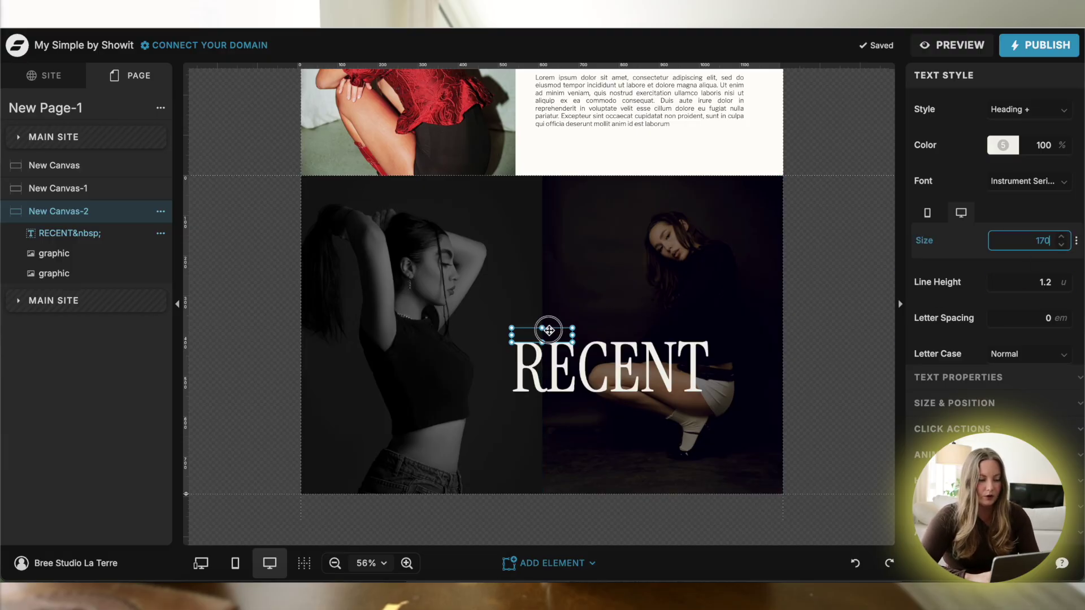
pyautogui.moveTo(557, 332); pyautogui.dragTo(387, 227)
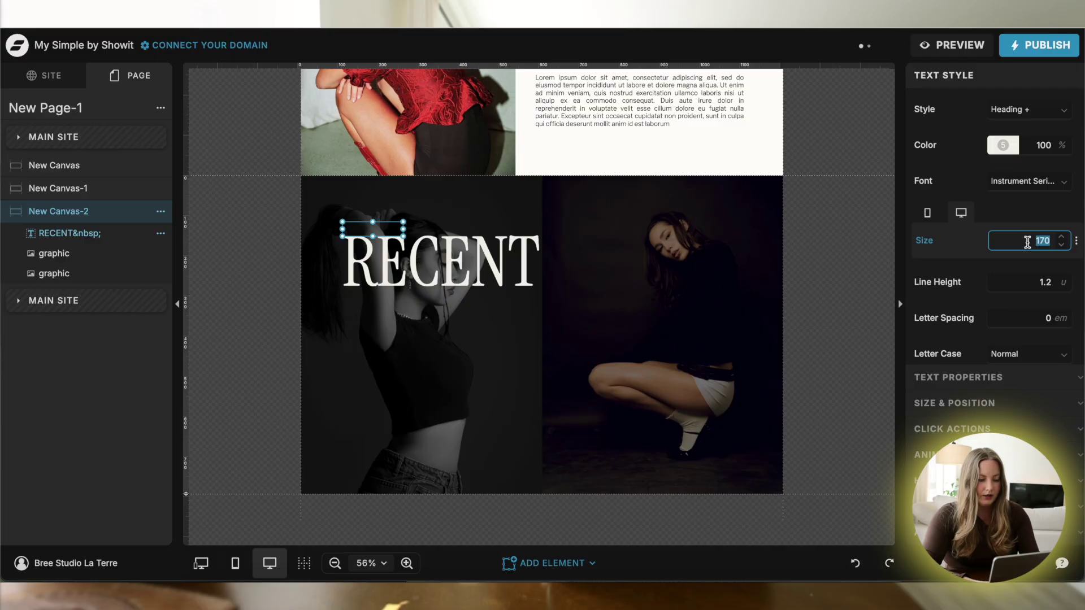
pyautogui.write('200')
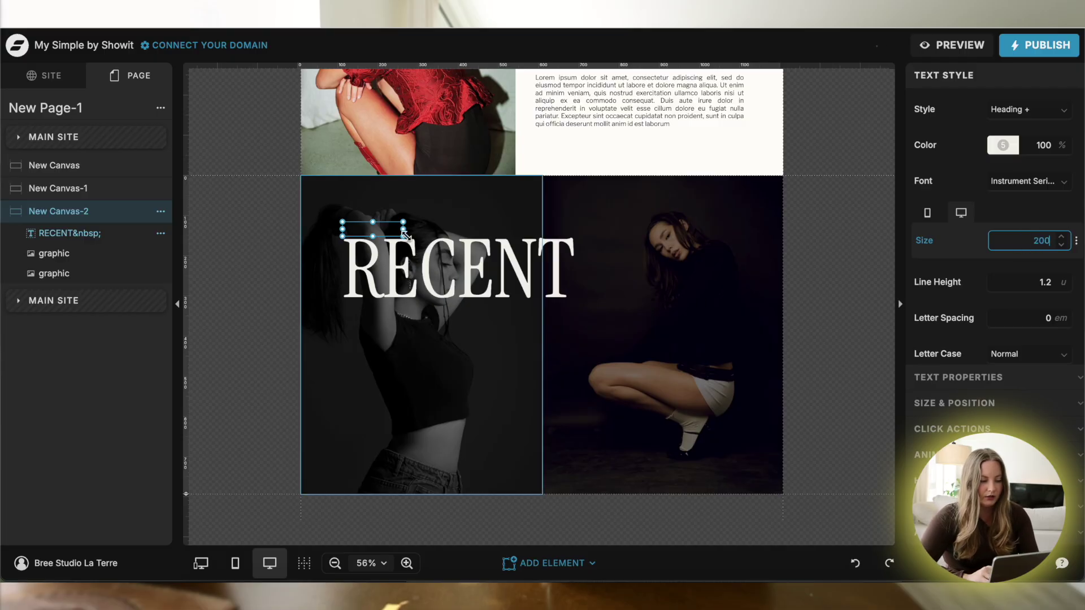
pyautogui.moveTo(406, 237); pyautogui.dragTo(592, 302)
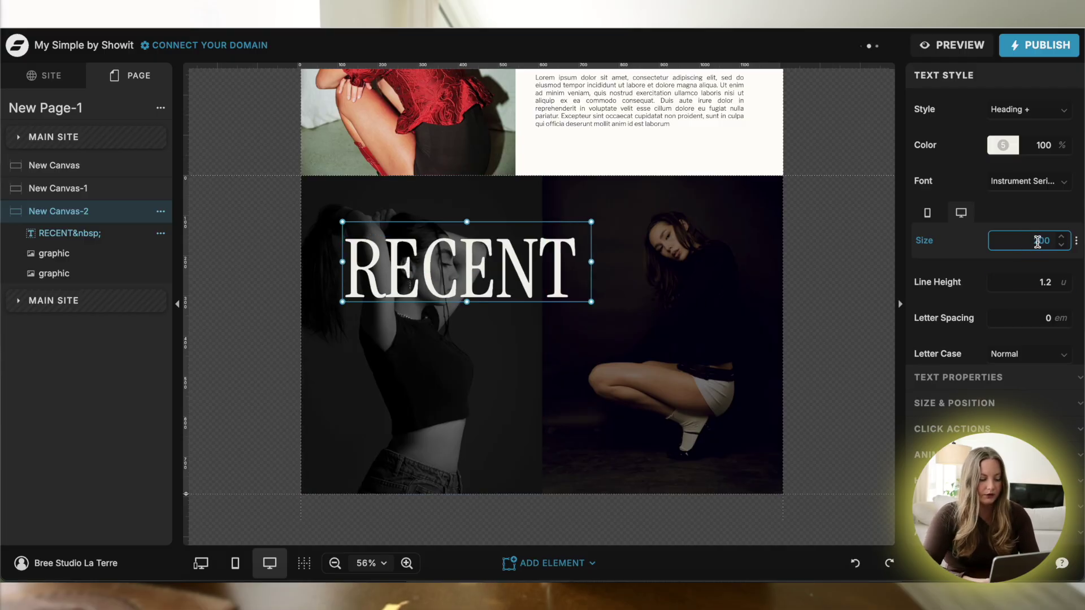
pyautogui.write('250')
pyautogui.moveTo(468, 291); pyautogui.dragTo(466, 283)
# Step: Duplicate RECENT below and to the right of the original, and change the copy's text to WORK
pyautogui.hotkey('ctrl', 'c')
pyautogui.hotkey('ctrl', 'v')
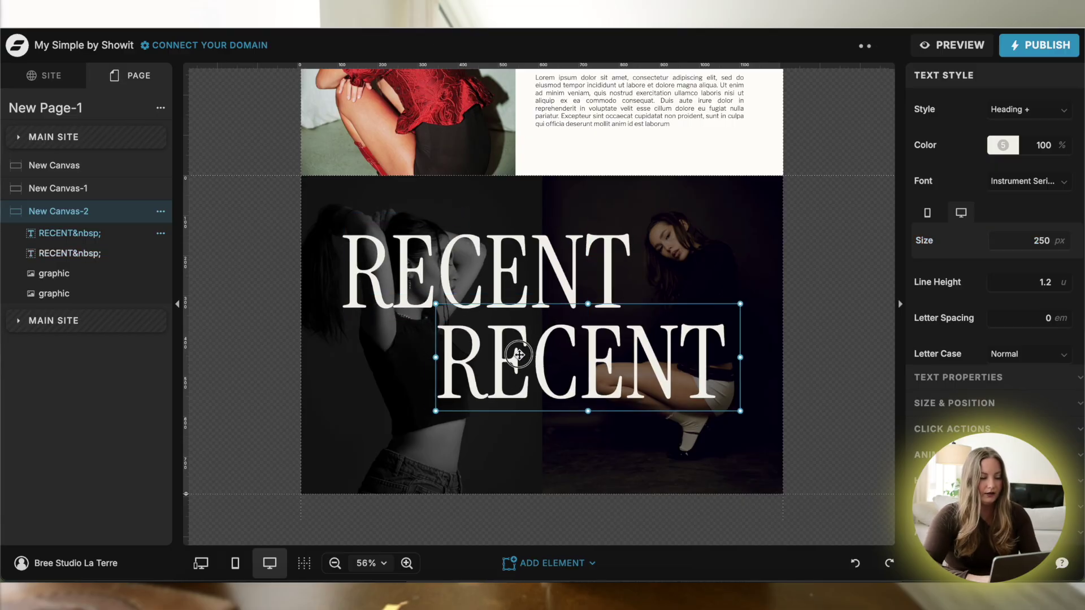
pyautogui.doubleClick(517, 353)
pyautogui.write('WORK')
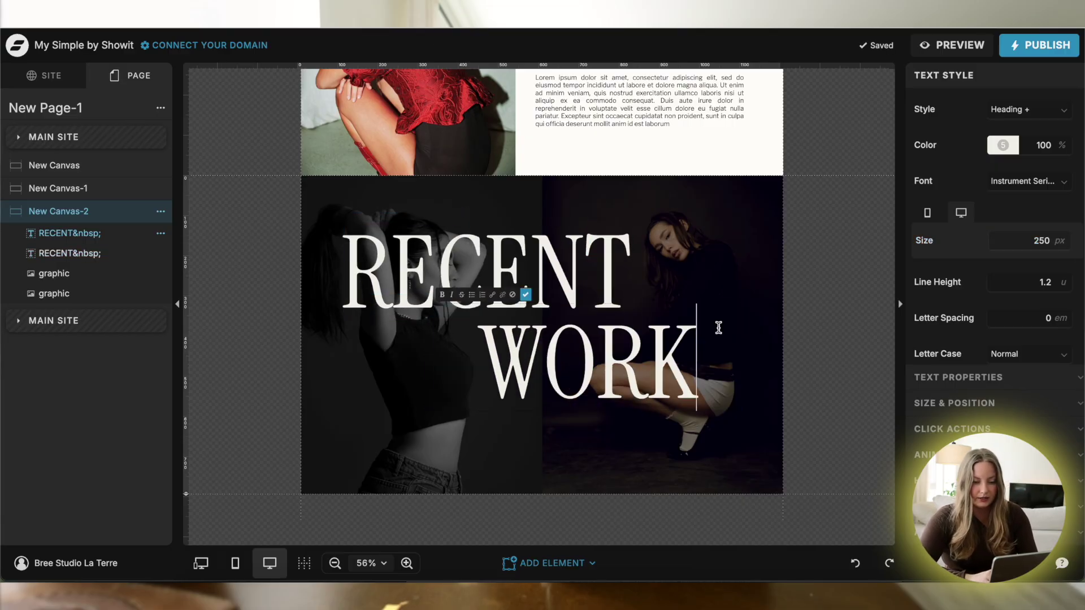
# Step: Set WORK in Alexandria Bold, nudge it closer to RECENT, and shift RECENT slightly left
pyautogui.click(1032, 182)
pyautogui.click(995, 204)
pyautogui.moveTo(629, 361); pyautogui.dragTo(622, 351)
pyautogui.moveTo(332, 267); pyautogui.dragTo(315, 267)
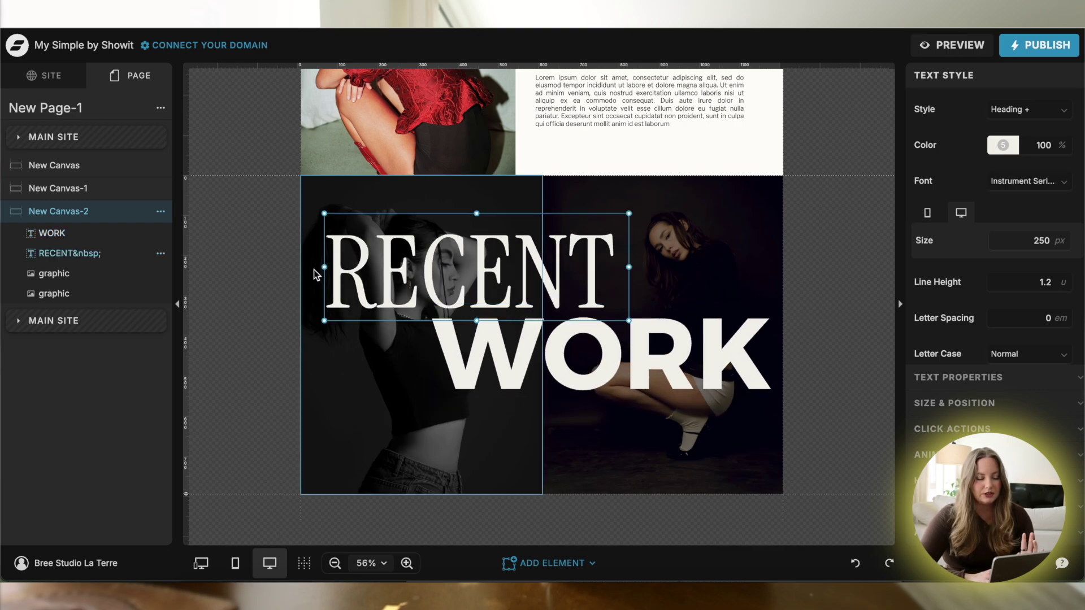
pyautogui.click(228, 344)
# Step: Give the RECENT heading a Slide animation with a time of 1 second, coming from the Left
pyautogui.click(441, 269)
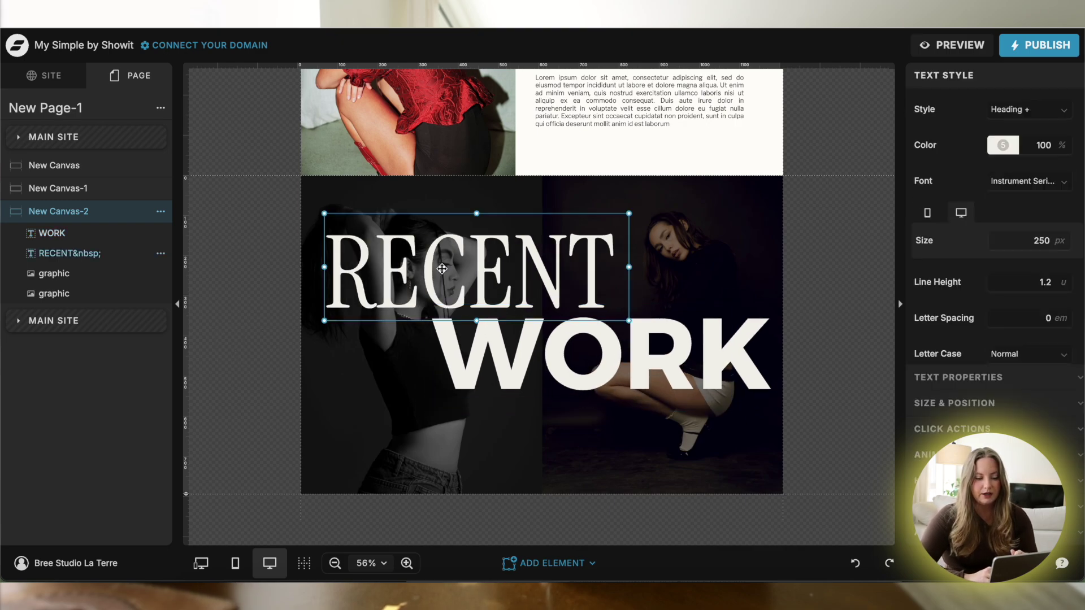
pyautogui.click(927, 455)
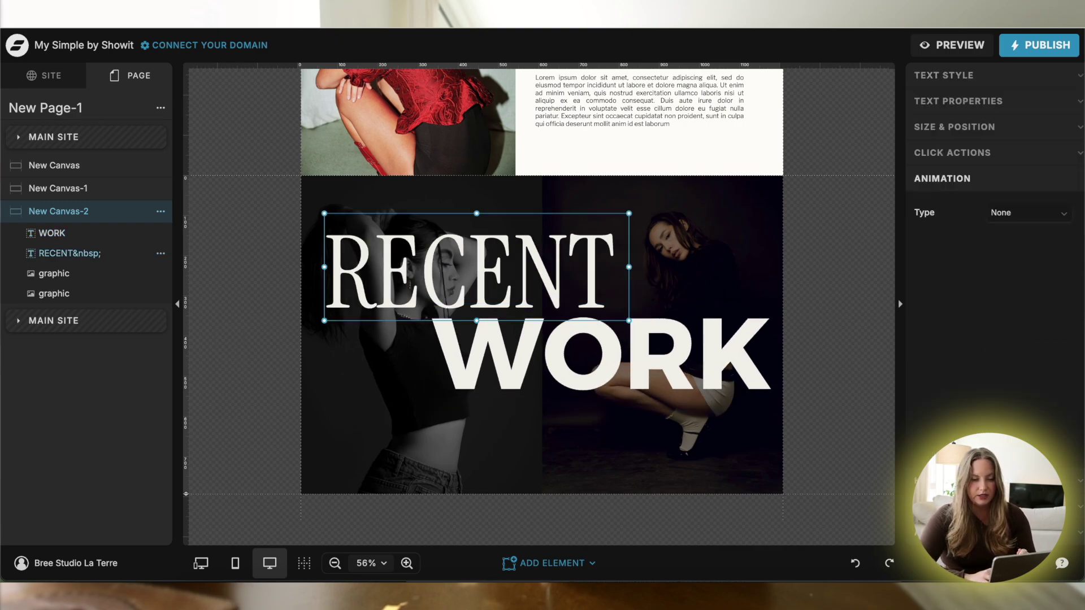
pyautogui.click(1041, 213)
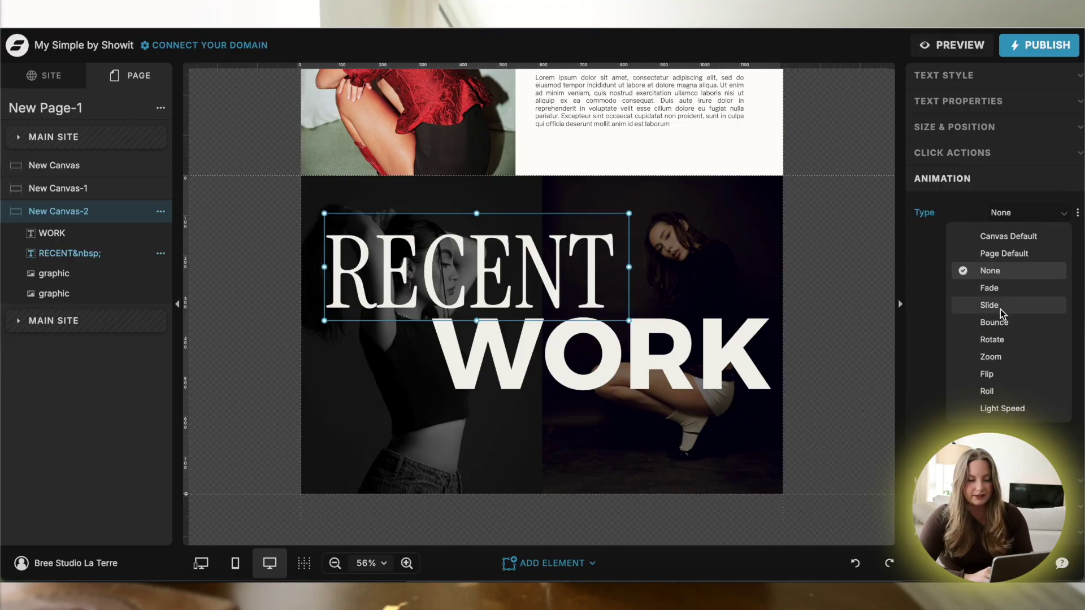
pyautogui.click(999, 308)
pyautogui.click(1048, 240)
pyautogui.click(1062, 240)
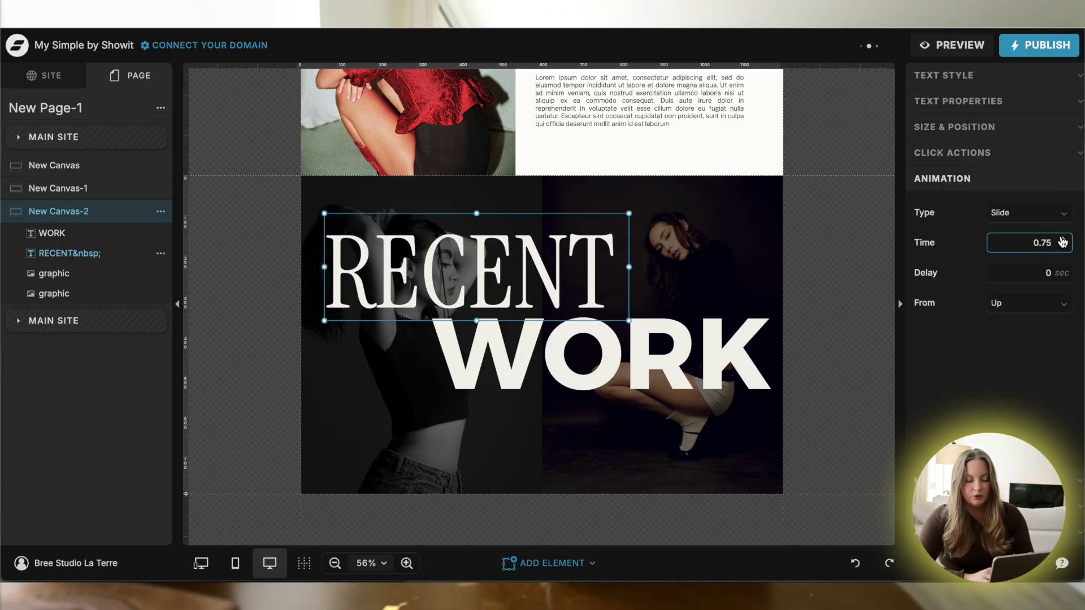
pyautogui.click(1062, 240)
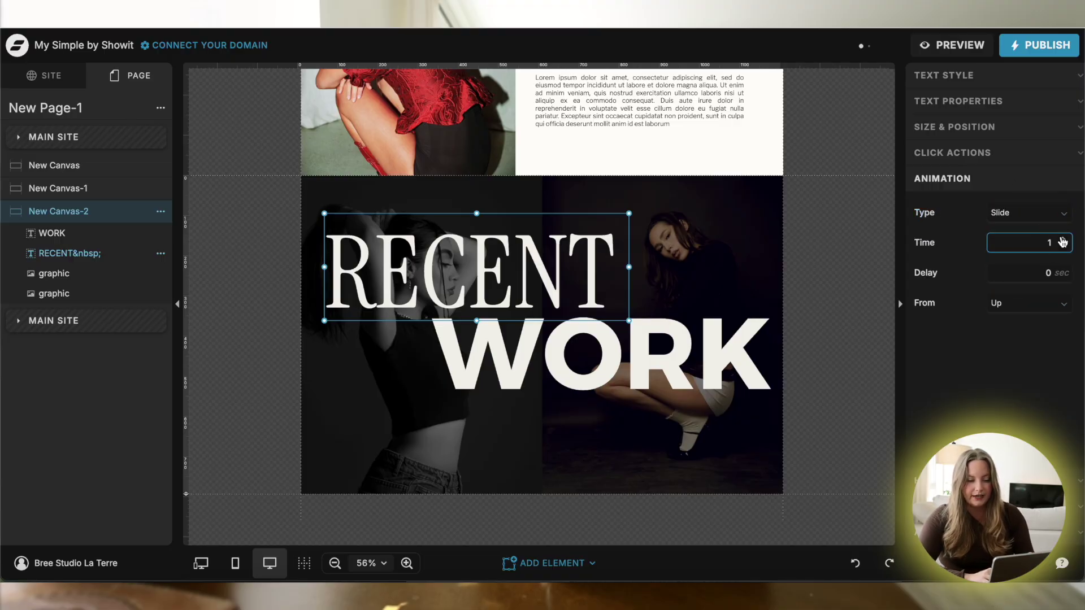
pyautogui.click(1017, 305)
pyautogui.click(1006, 361)
pyautogui.click(876, 257)
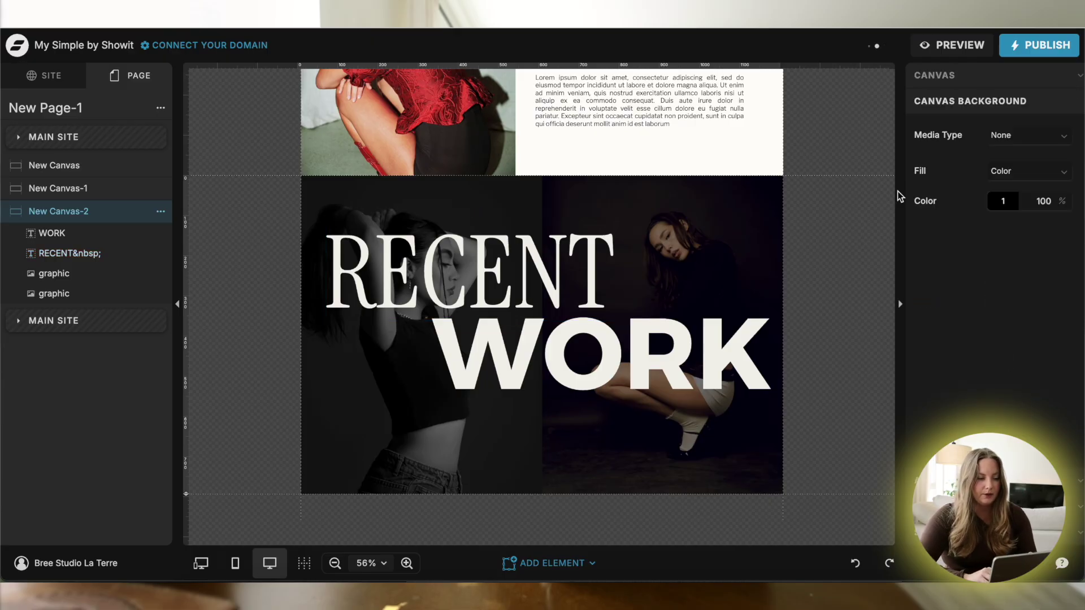
# Step: Preview the site and check how RECENT slides in over the photos
pyautogui.click(940, 49)
pyautogui.scroll(-10, 295, 236)
pyautogui.scroll(-2, 295, 235)
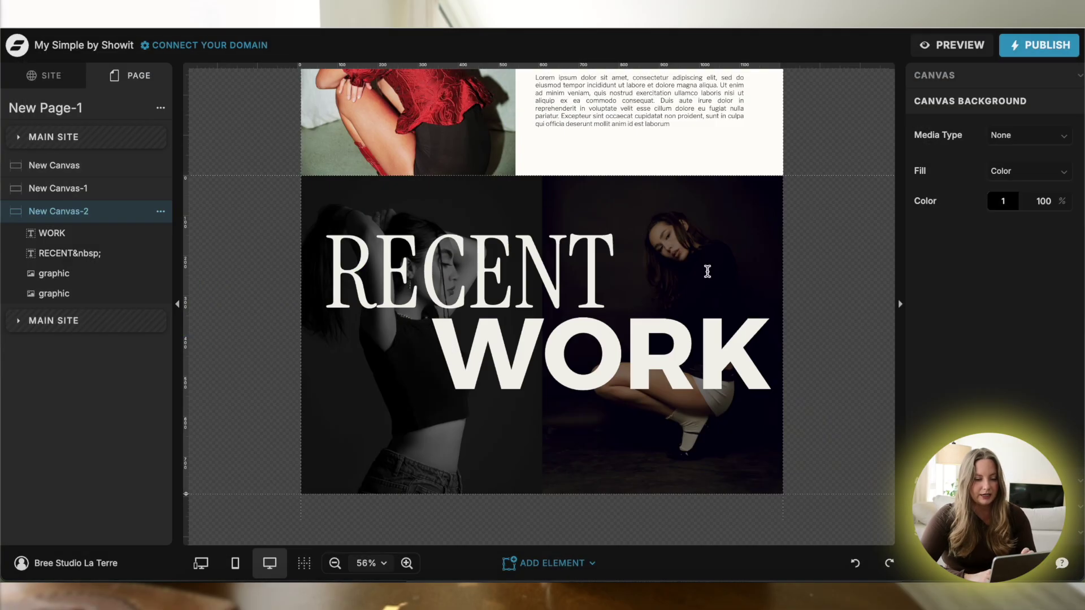
# Step: Give the WORK heading a Slide animation with a 1-second time and 0.25-second delay, coming from the Right
pyautogui.click(612, 351)
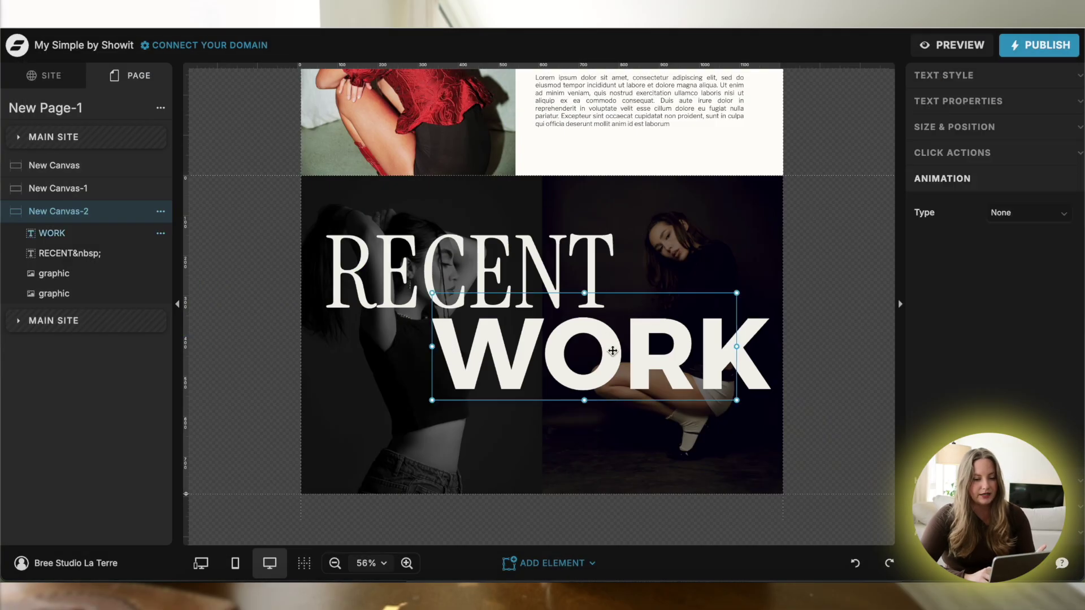
pyautogui.click(998, 216)
pyautogui.click(1006, 306)
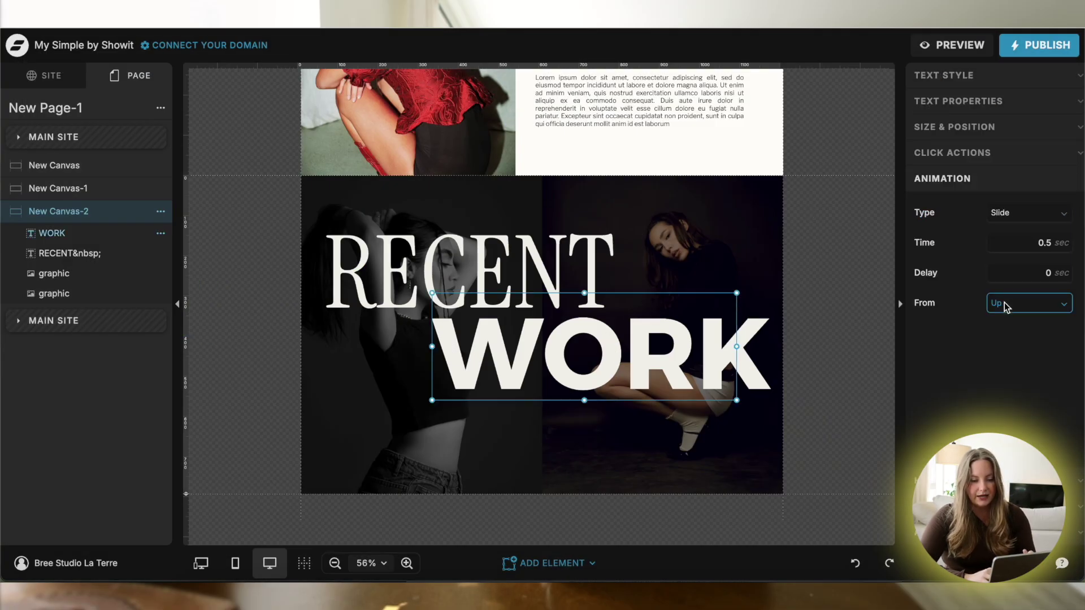
pyautogui.click(1065, 269)
pyautogui.click(1065, 269)
pyautogui.click(1065, 269)
pyautogui.click(1065, 269)
pyautogui.click(1065, 269)
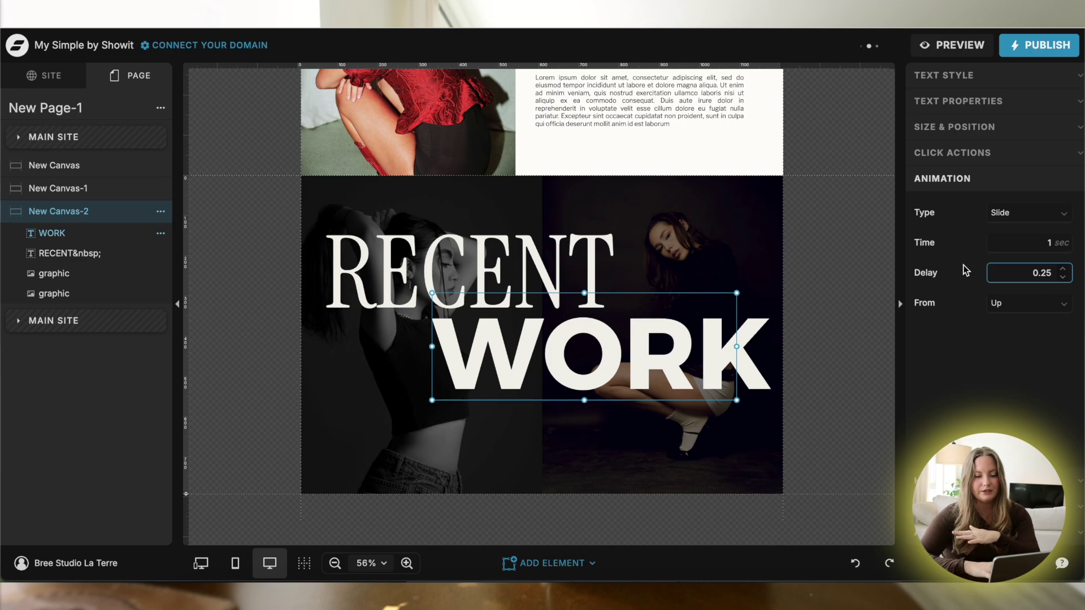
pyautogui.click(1028, 303)
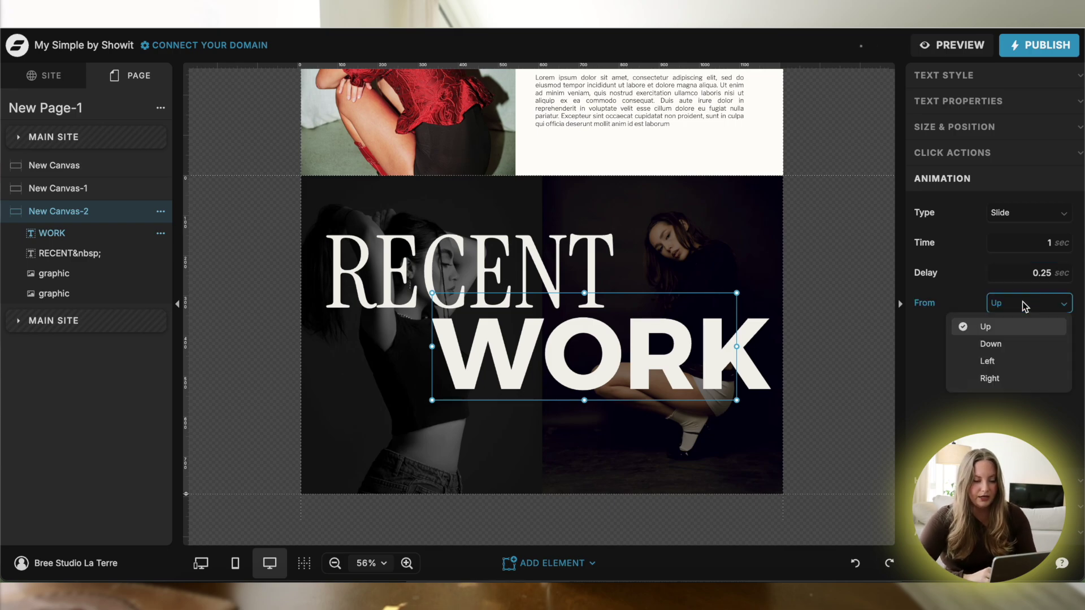
pyautogui.click(1008, 379)
pyautogui.click(848, 220)
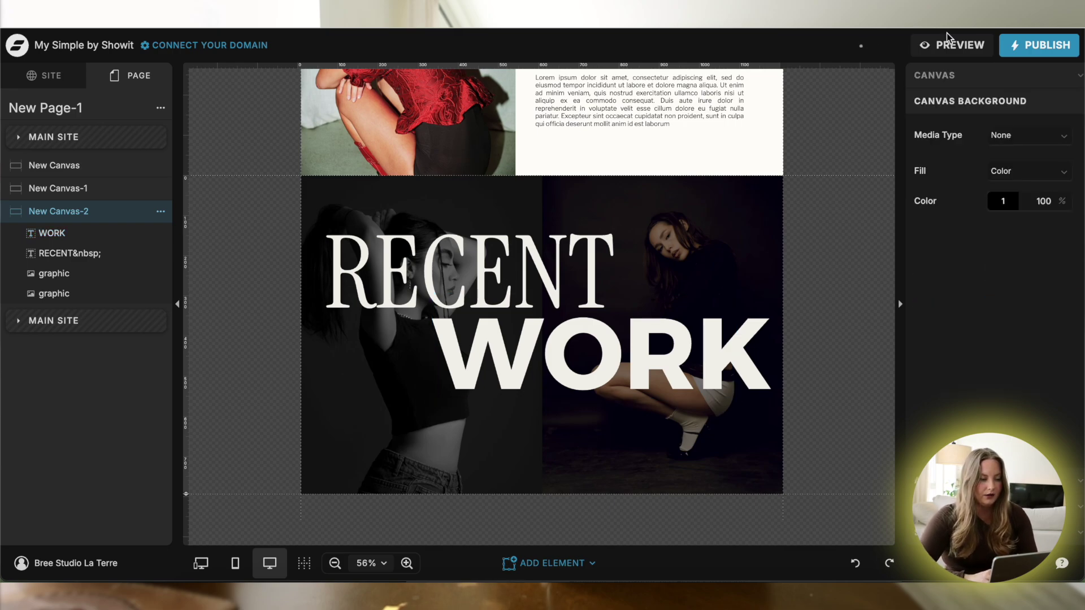
# Step: Open the live preview page and check RECENT and WORK sliding in from opposite sides
pyautogui.click(953, 45)
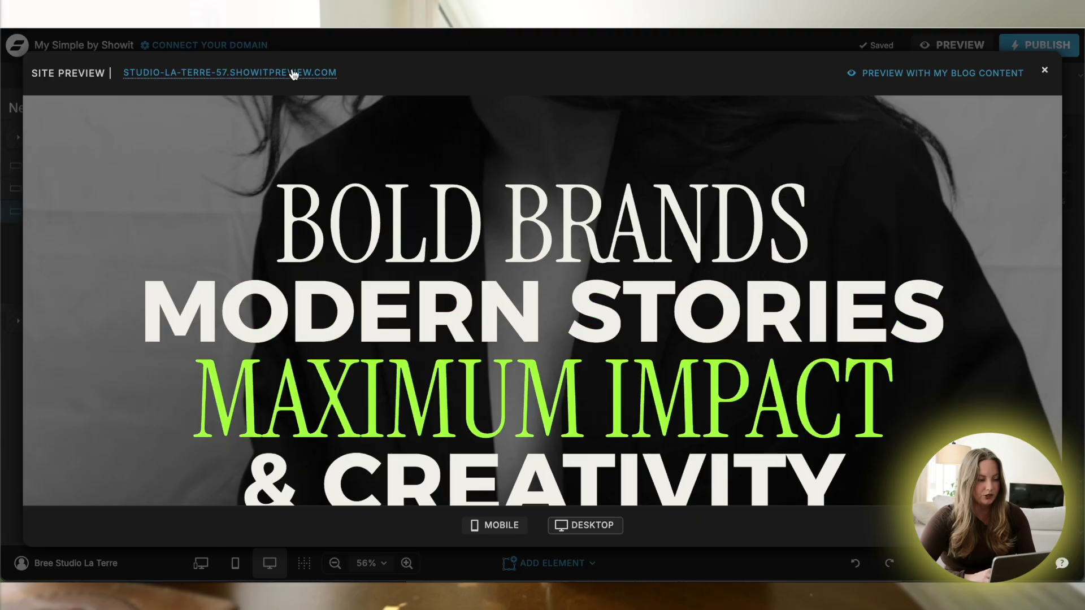
pyautogui.click(283, 73)
pyautogui.scroll(-15, 586, 237)
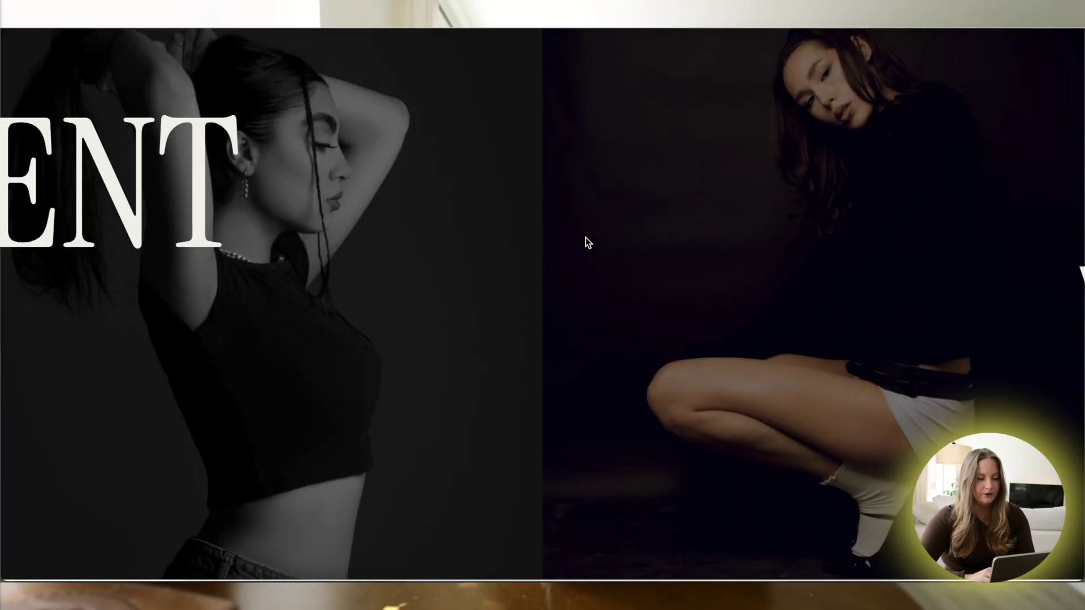
pyautogui.scroll(1, 599, 177)
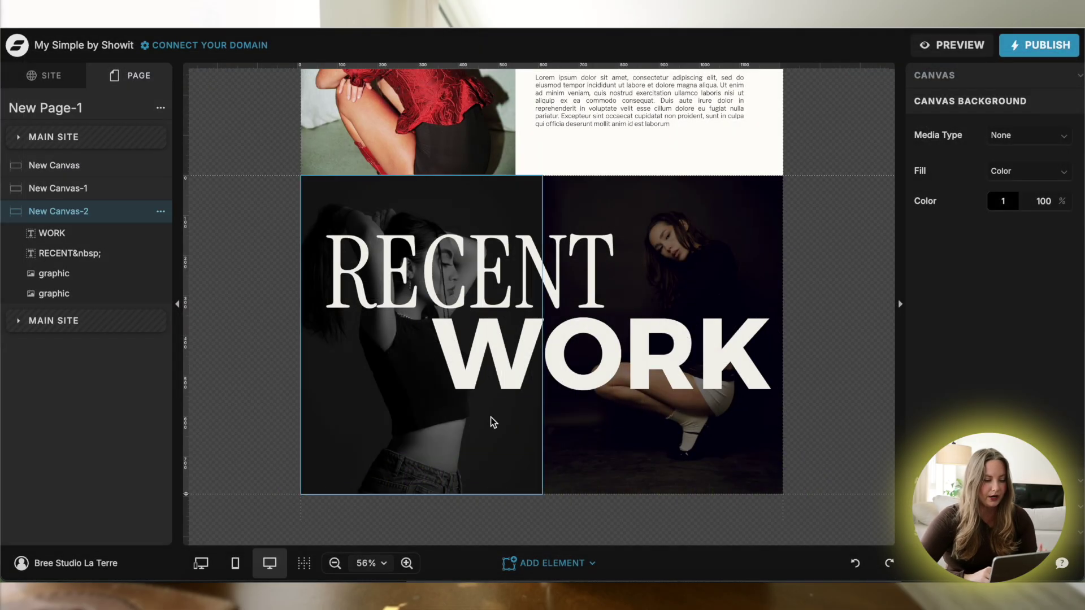
pyautogui.click(493, 422)
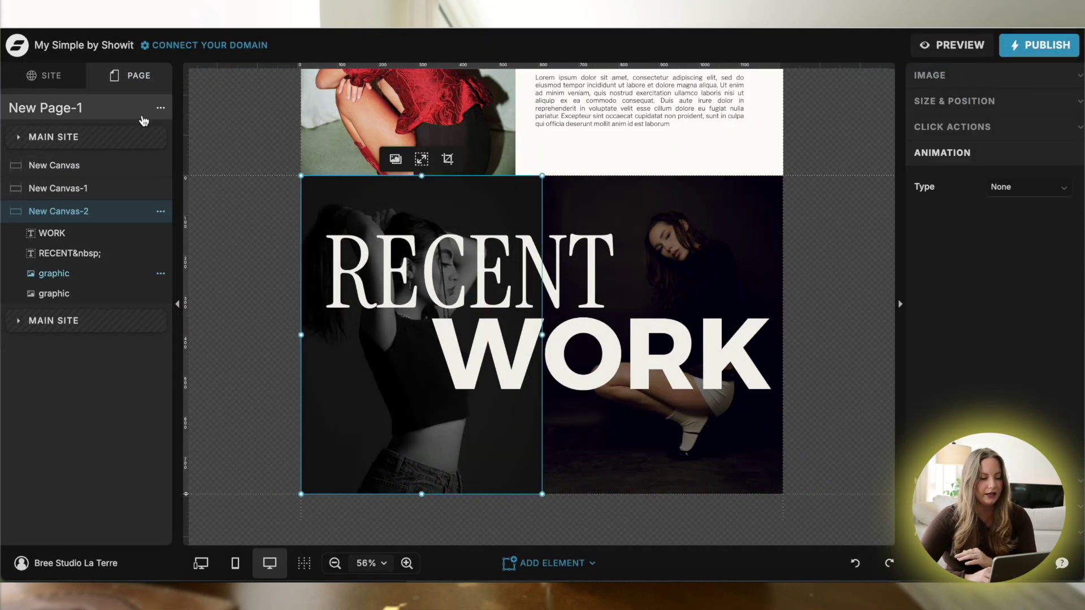
pyautogui.click(244, 206)
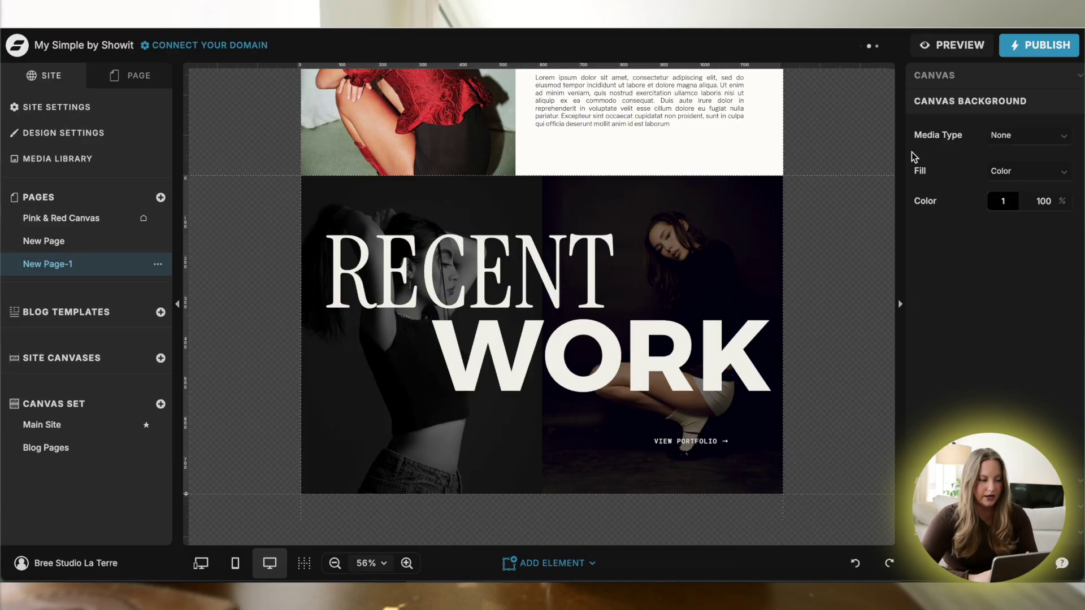
# Step: Preview the RECENT WORK section with its VIEW PORTFOLIO link, and close the preview
pyautogui.click(961, 45)
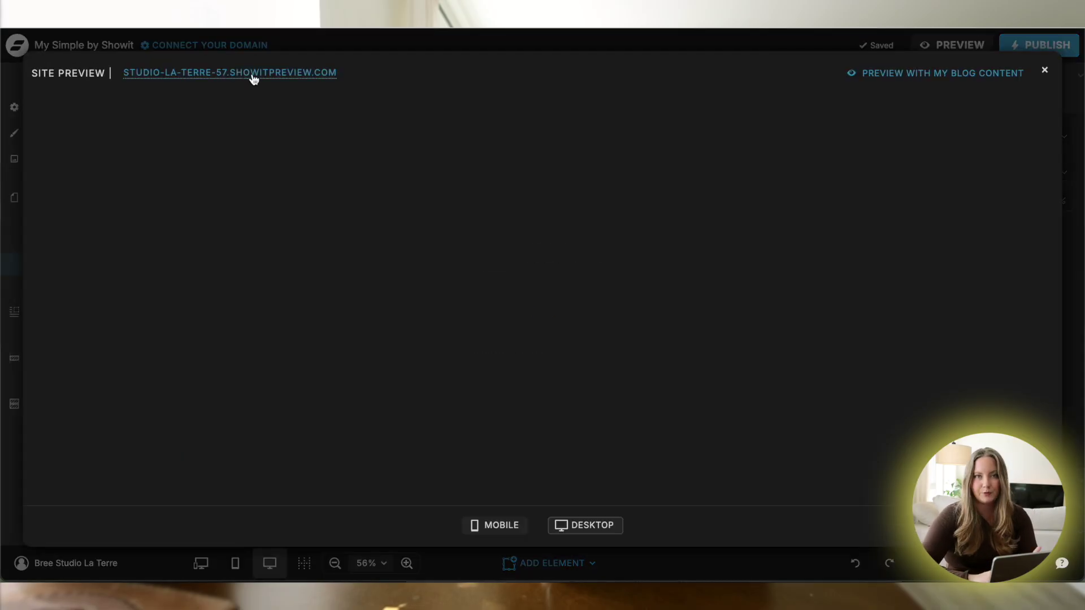
pyautogui.scroll(-10, 404, 189)
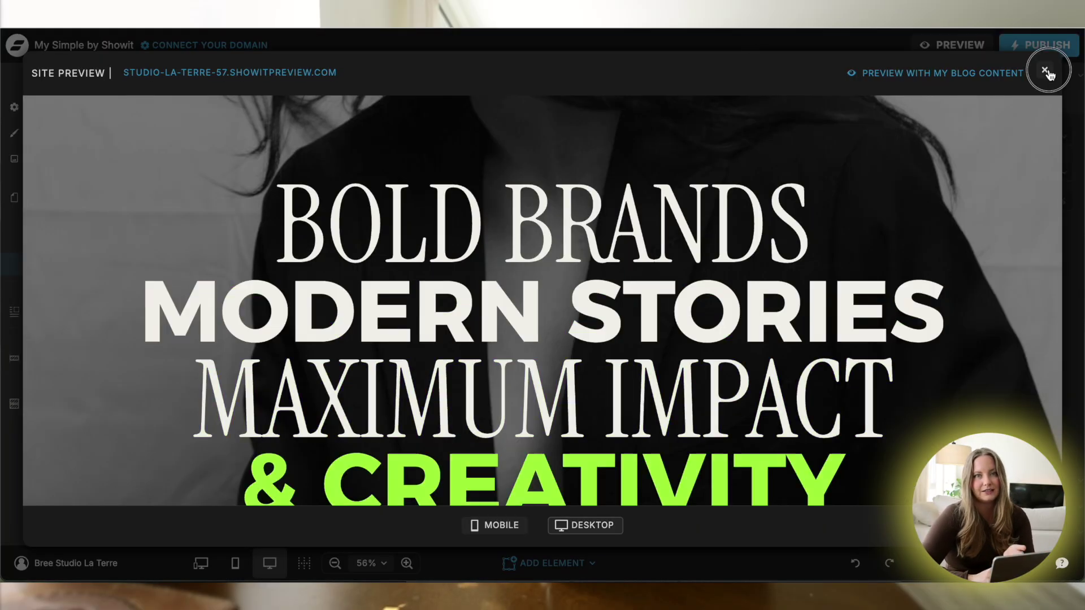
pyautogui.click(1049, 69)
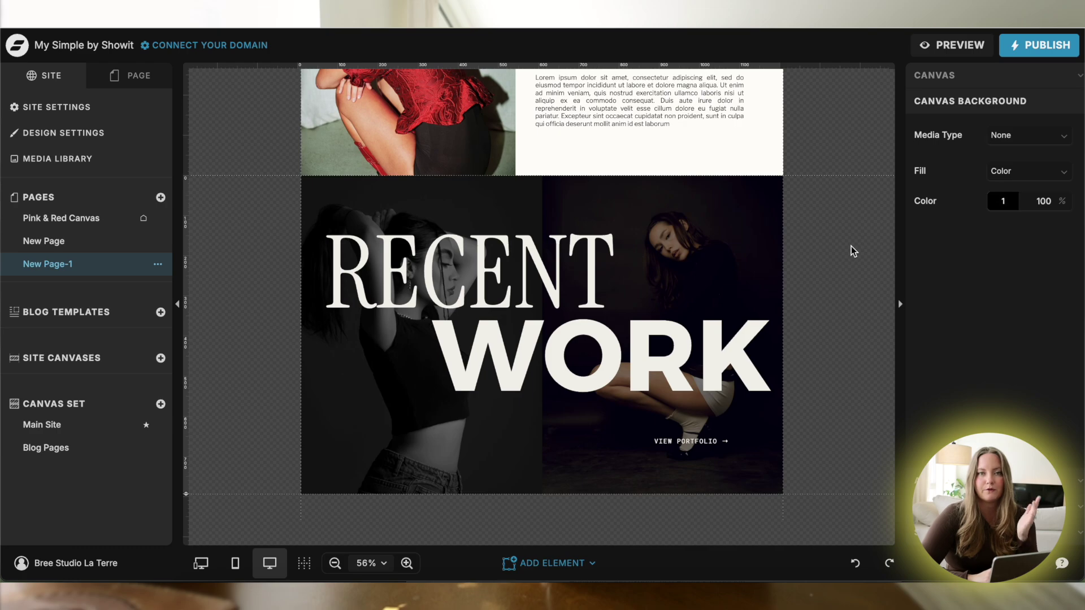
# Step: Rotate RECENT and WORK to 270 degrees so they stand vertically side by side between the two portraits
pyautogui.click(603, 277)
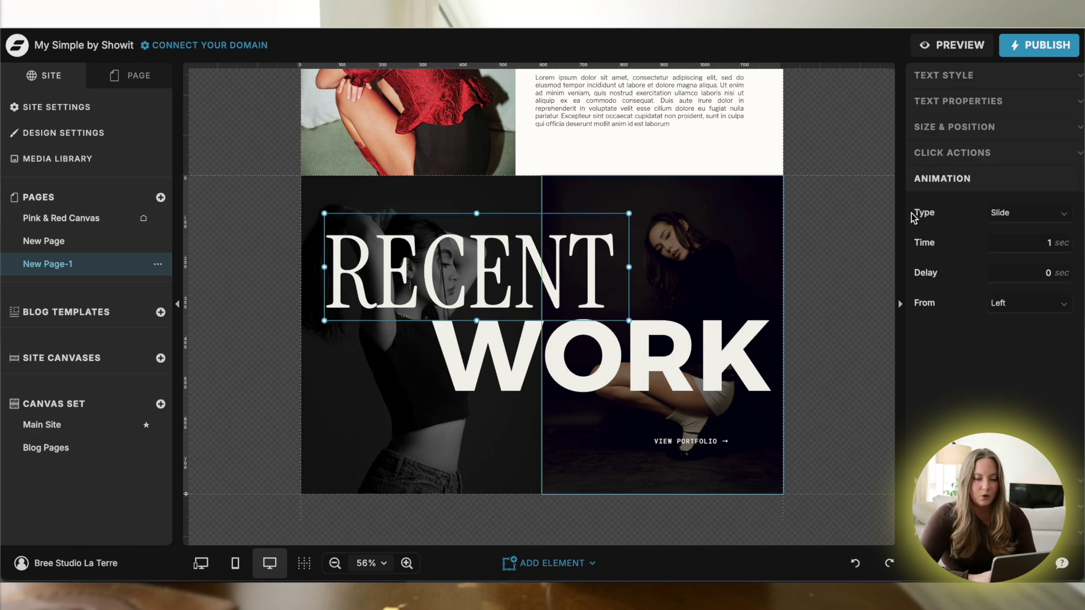
pyautogui.click(948, 82)
pyautogui.scroll(-1, 986, 331)
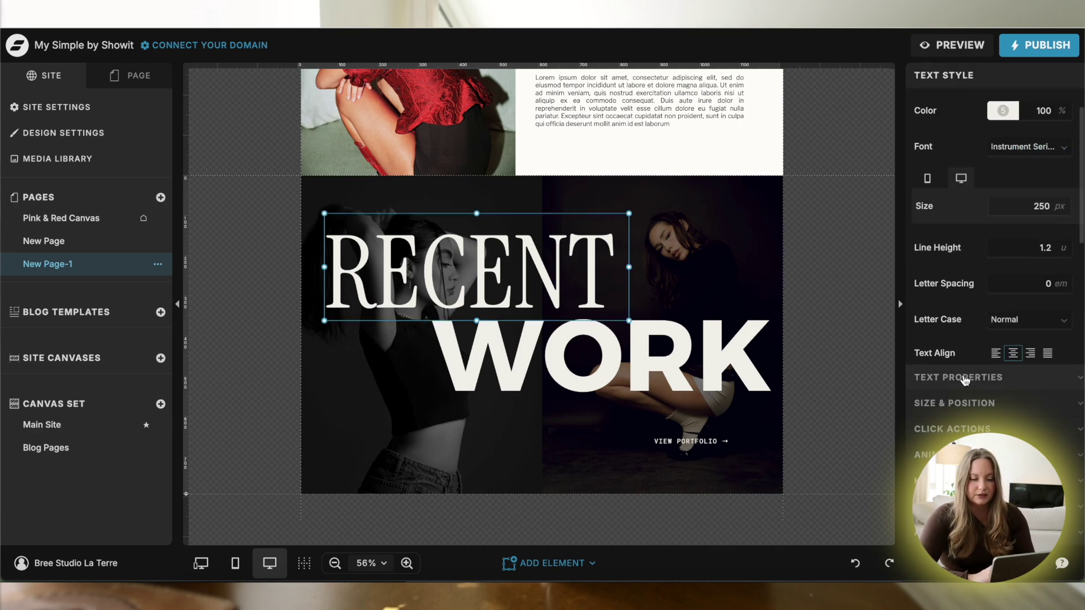
pyautogui.click(961, 404)
pyautogui.doubleClick(957, 244)
pyautogui.write('90')
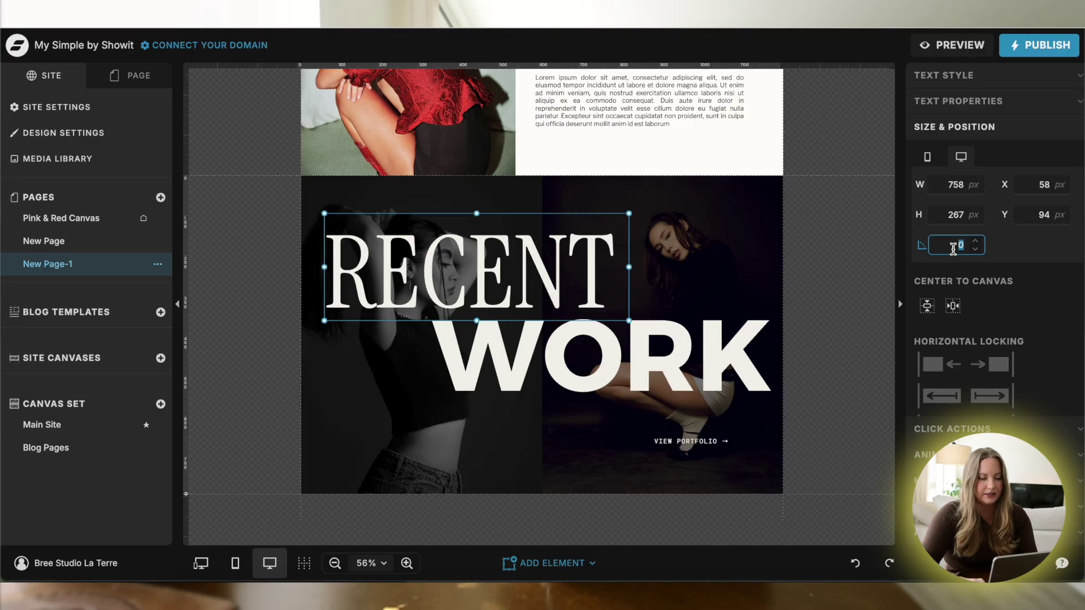
pyautogui.press('Return')
pyautogui.write('270')
pyautogui.press('Return')
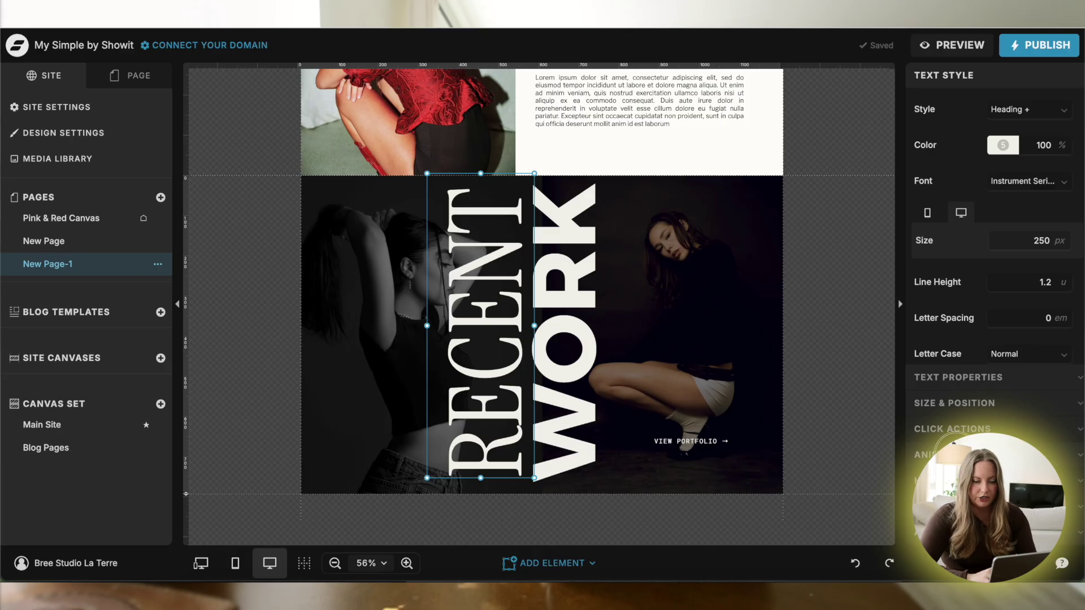
# Step: Change the slide direction to Up for RECENT and to Down for WORK
pyautogui.click(938, 455)
pyautogui.click(1011, 303)
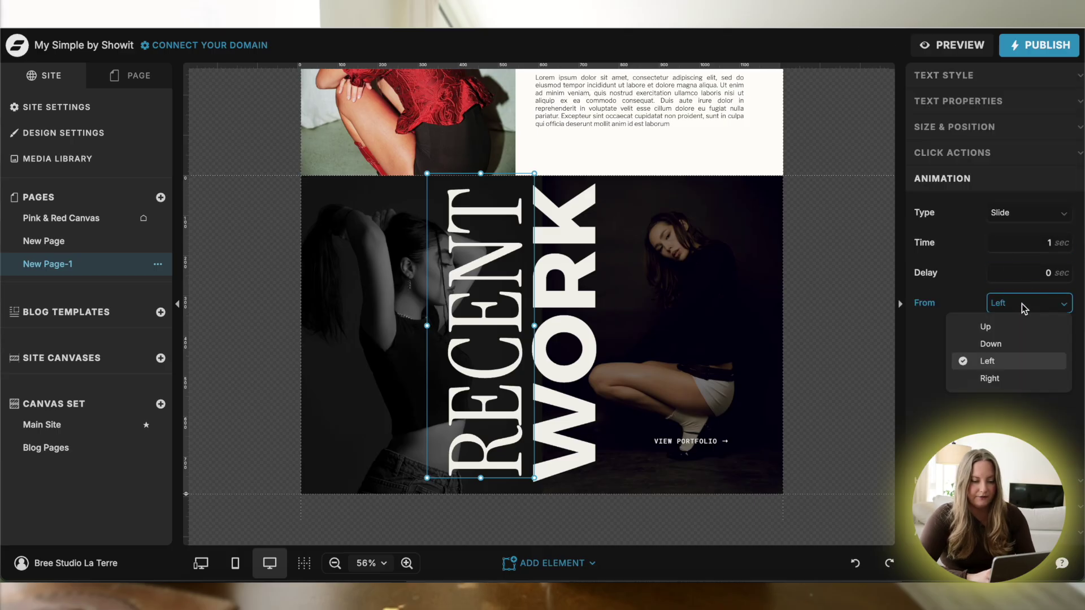
pyautogui.click(1002, 328)
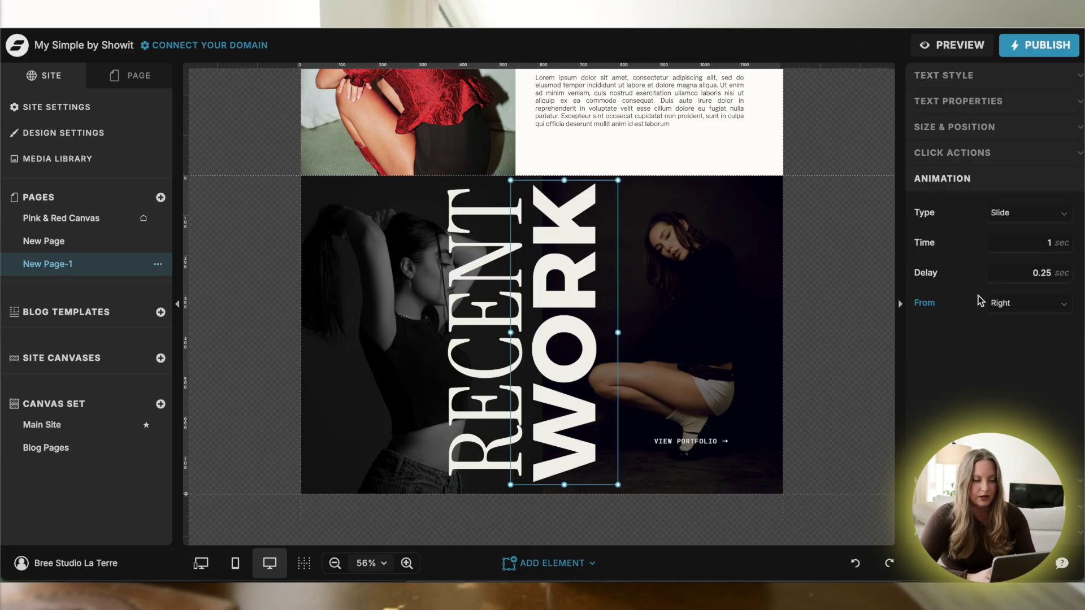
pyautogui.click(1011, 304)
pyautogui.click(1000, 347)
pyautogui.click(810, 267)
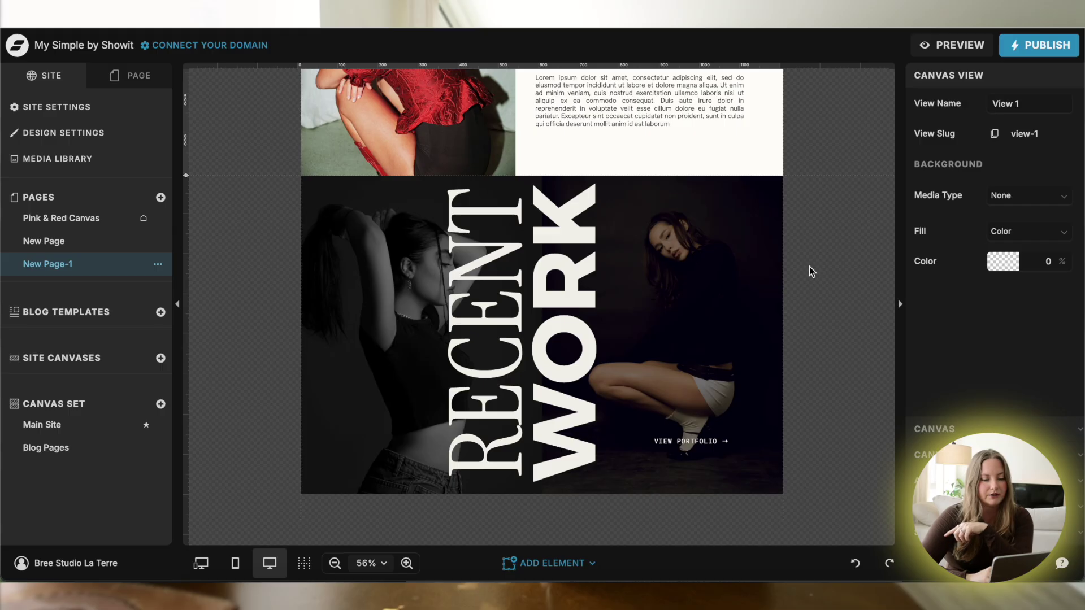
# Step: Set the stacking order of the about section's canvas, New Canvas-1, to 1
pyautogui.scroll(3, 798, 221)
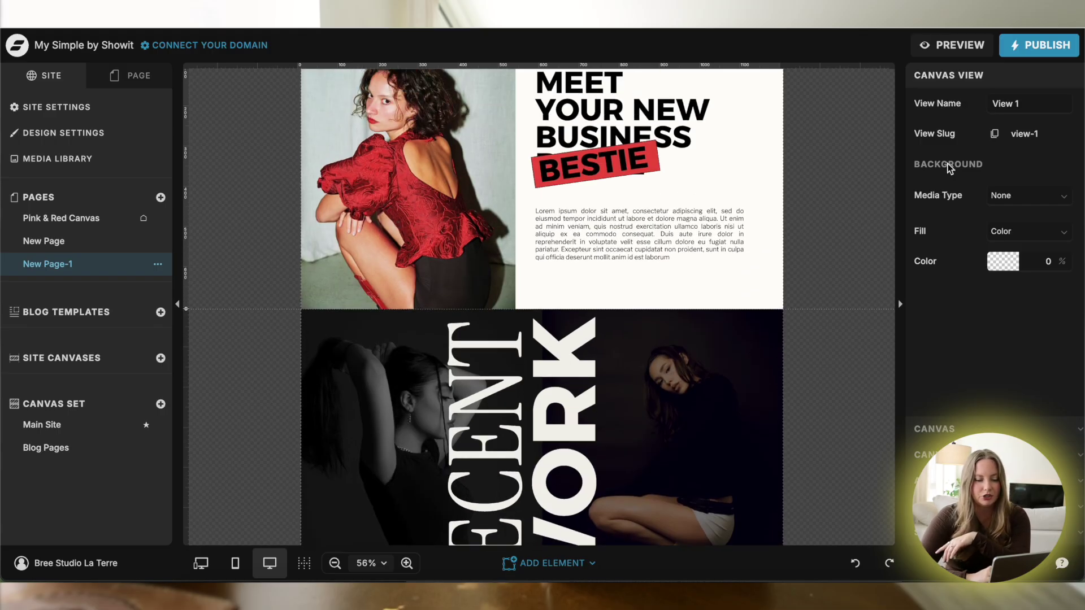
pyautogui.click(935, 429)
pyautogui.click(1065, 187)
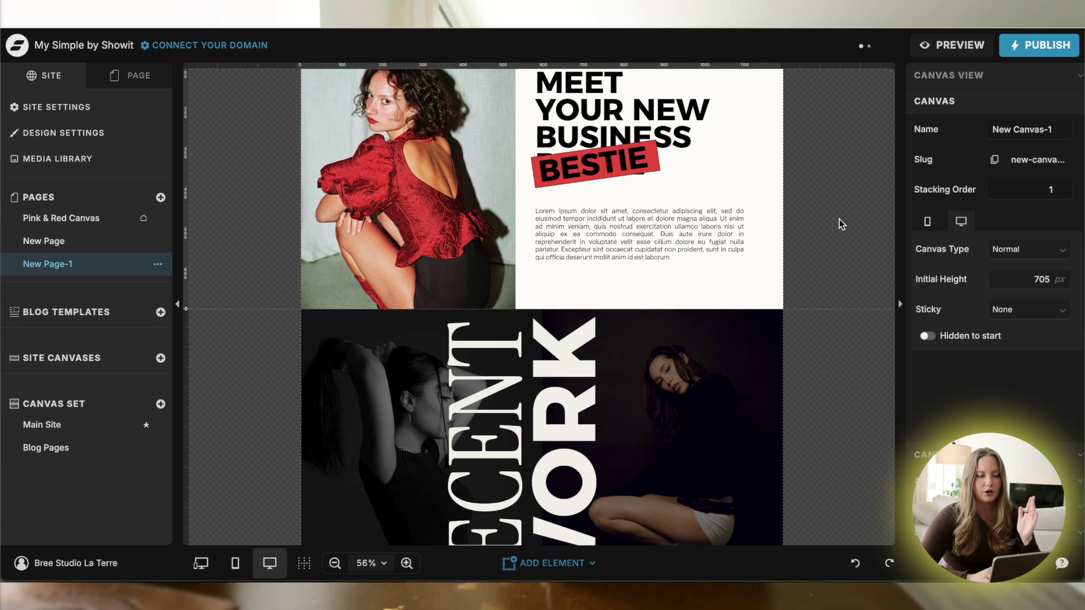
pyautogui.scroll(1, 839, 220)
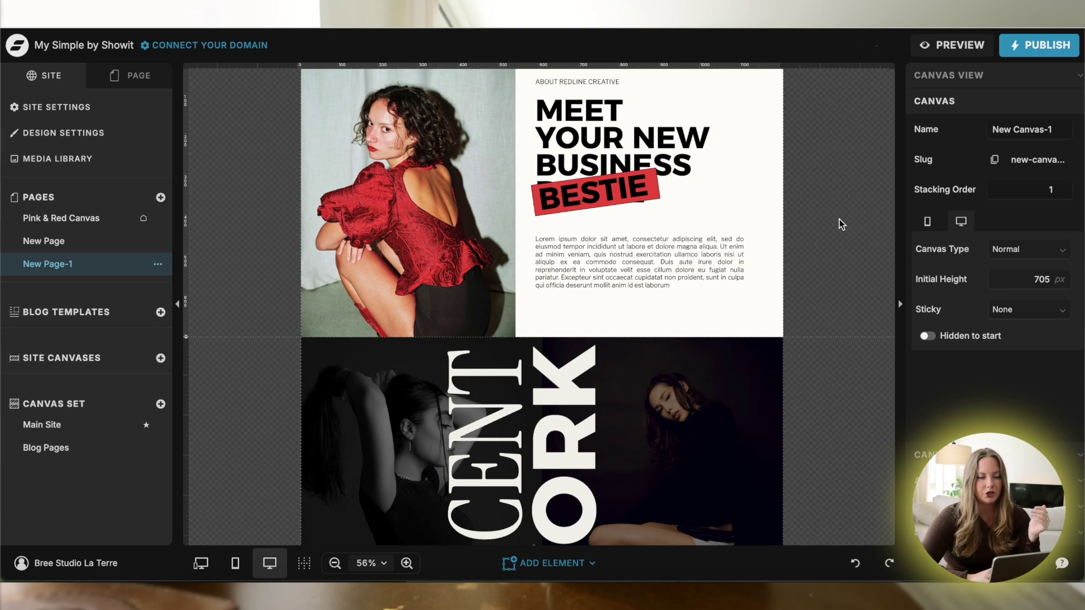
# Step: Preview the page, check how the vertical RECENT and WORK headings slide past the about section, and close the preview
pyautogui.click(961, 45)
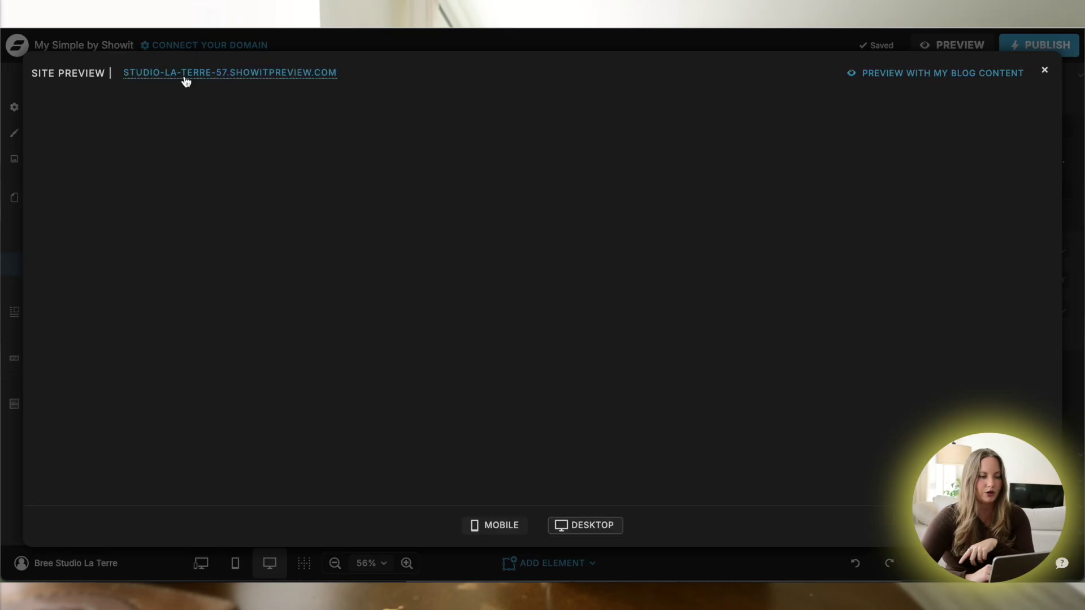
pyautogui.scroll(-15, 223, 352)
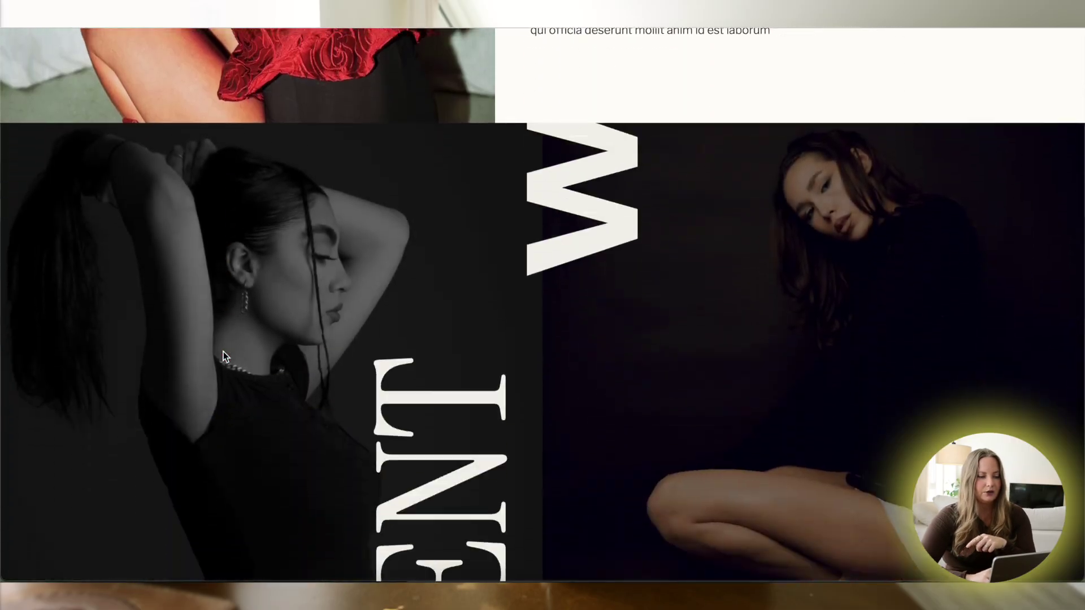
pyautogui.scroll(1, 222, 351)
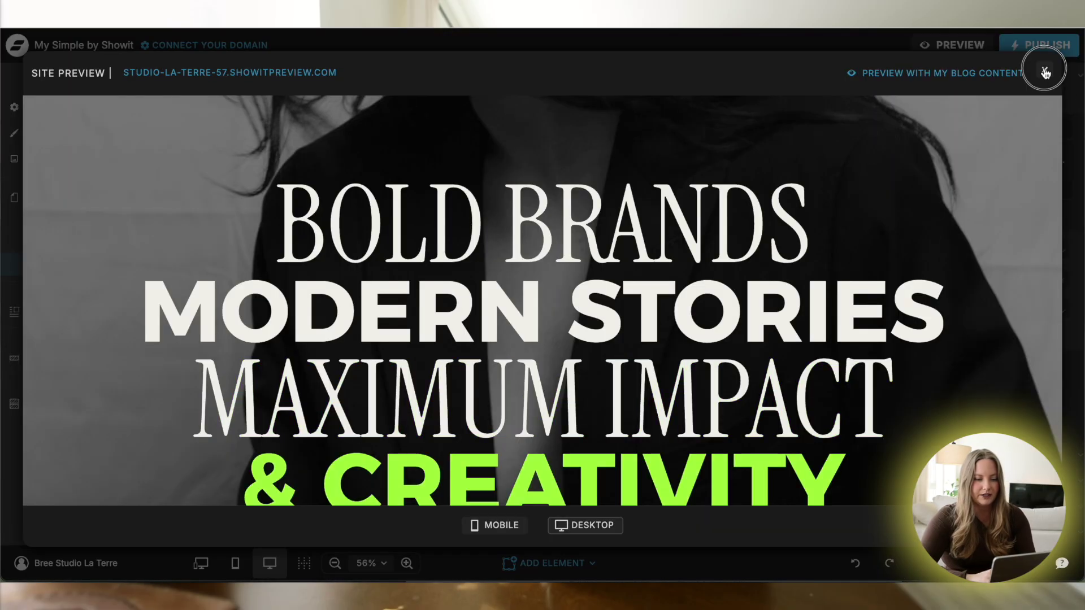
pyautogui.click(1052, 72)
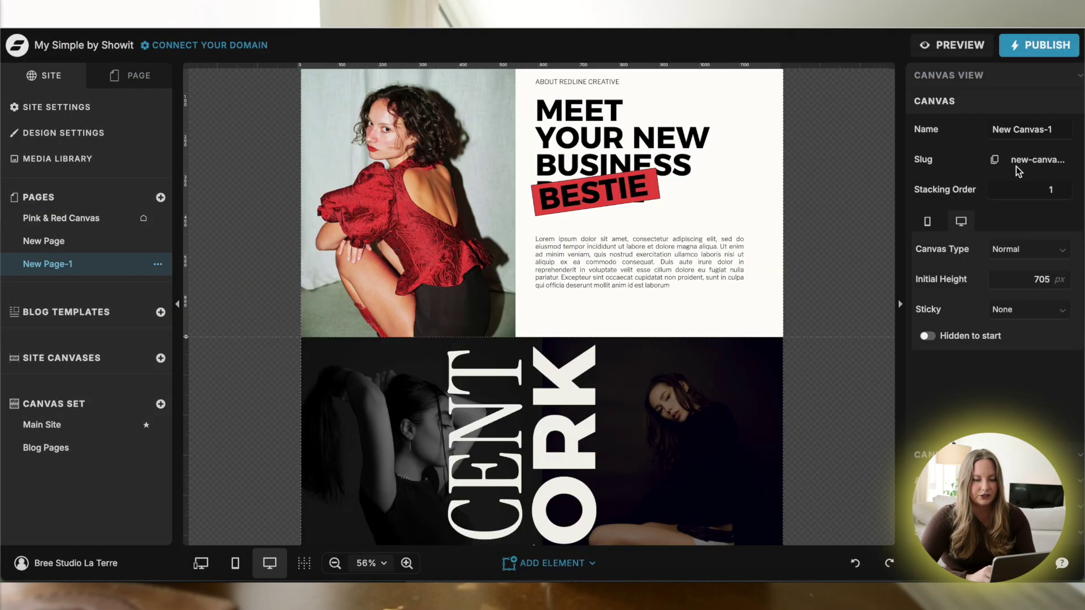
# Step: Preview the page again from the about section down to VIEW PORTFOLIO, watching RECENT and WORK slide into place
pyautogui.click(941, 45)
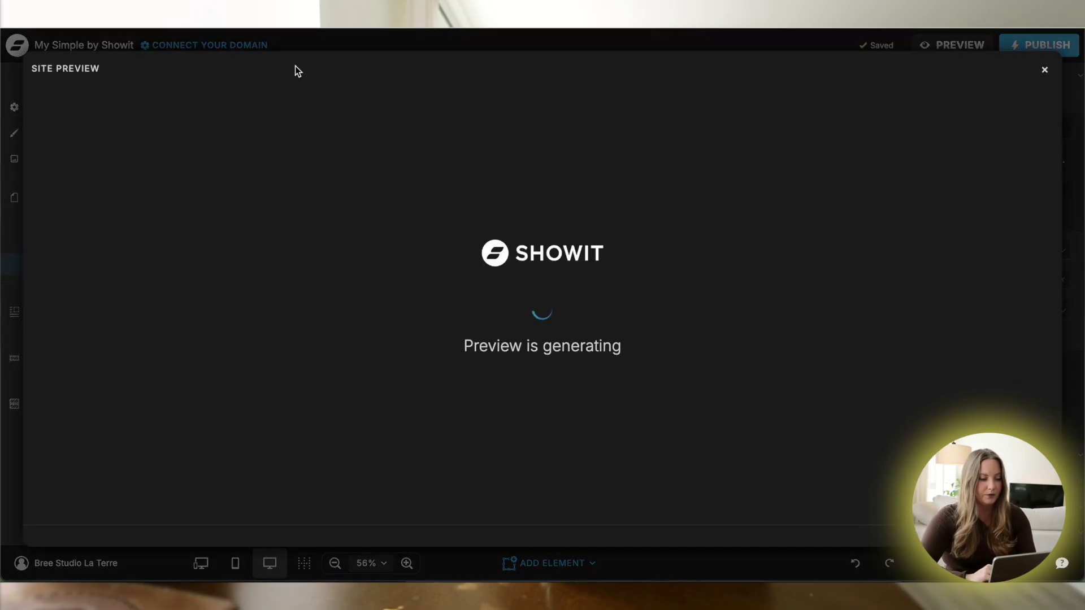
pyautogui.scroll(-10, 474, 235)
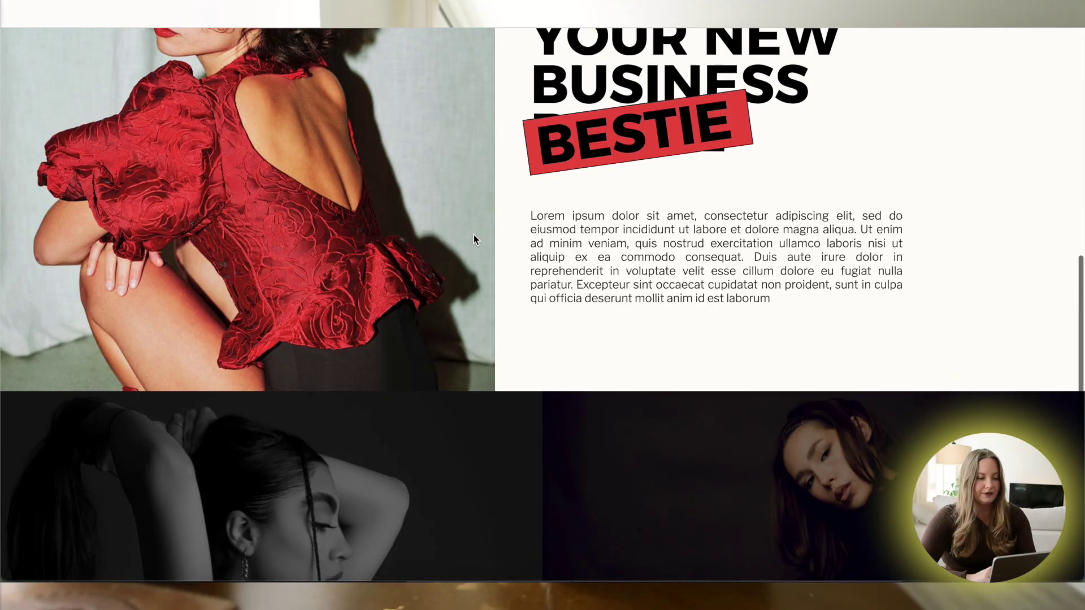
pyautogui.scroll(-2, 474, 235)
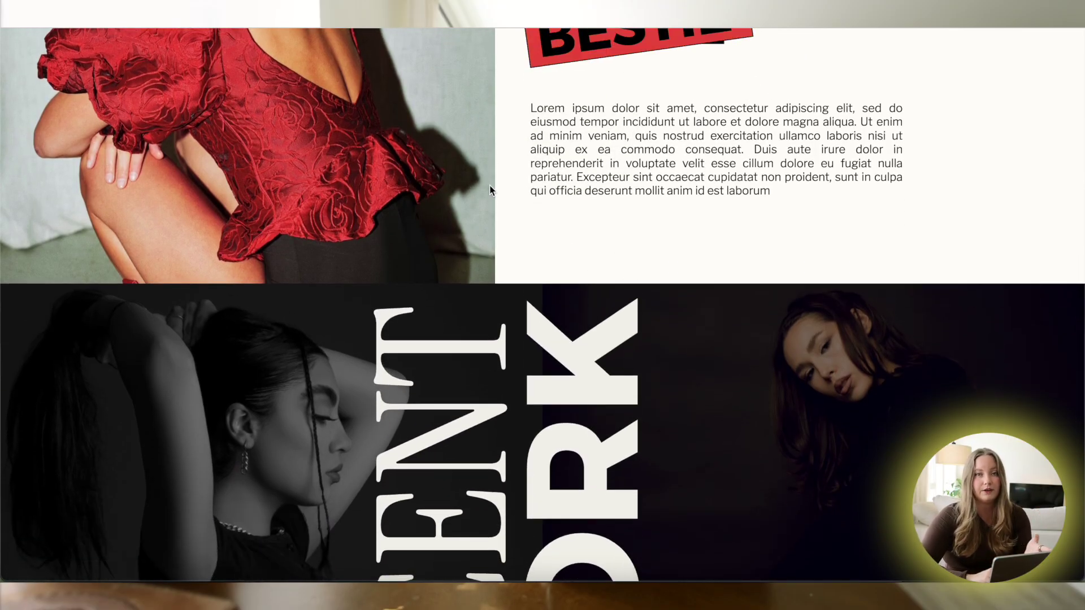
pyautogui.scroll(-5, 587, 163)
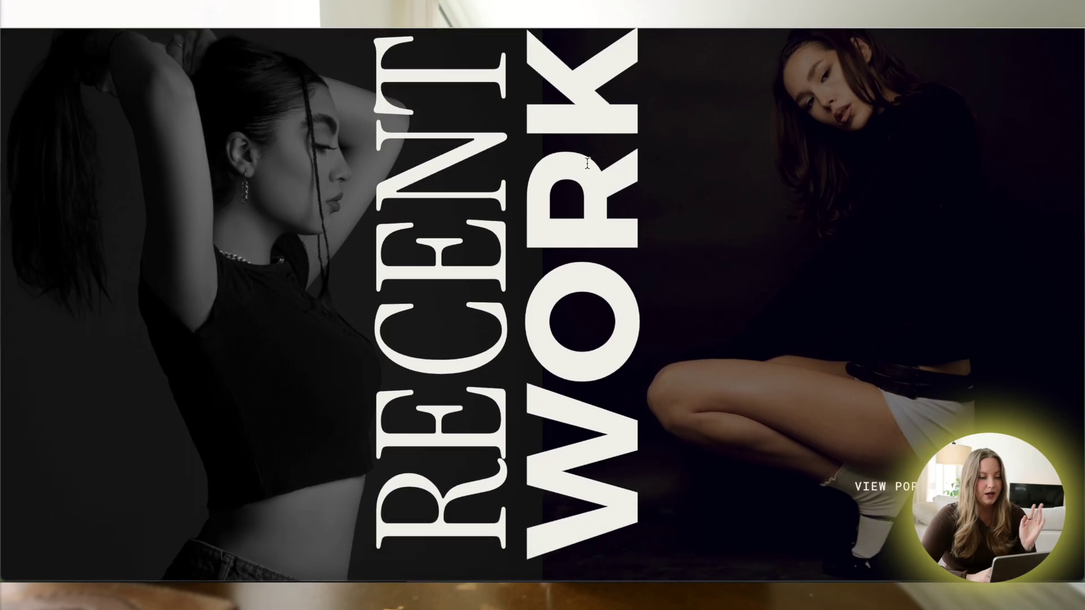
pyautogui.scroll(1, 588, 163)
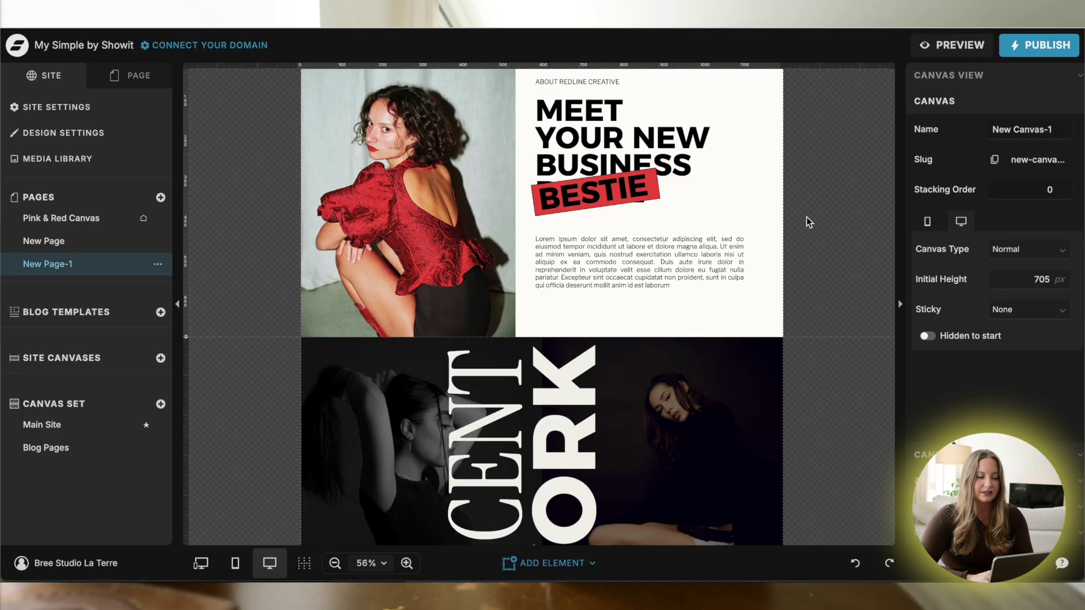
# Step: Add a new canvas below RECENT WORK, about 686 px high, with a dark red background fill
pyautogui.scroll(-3, 819, 227)
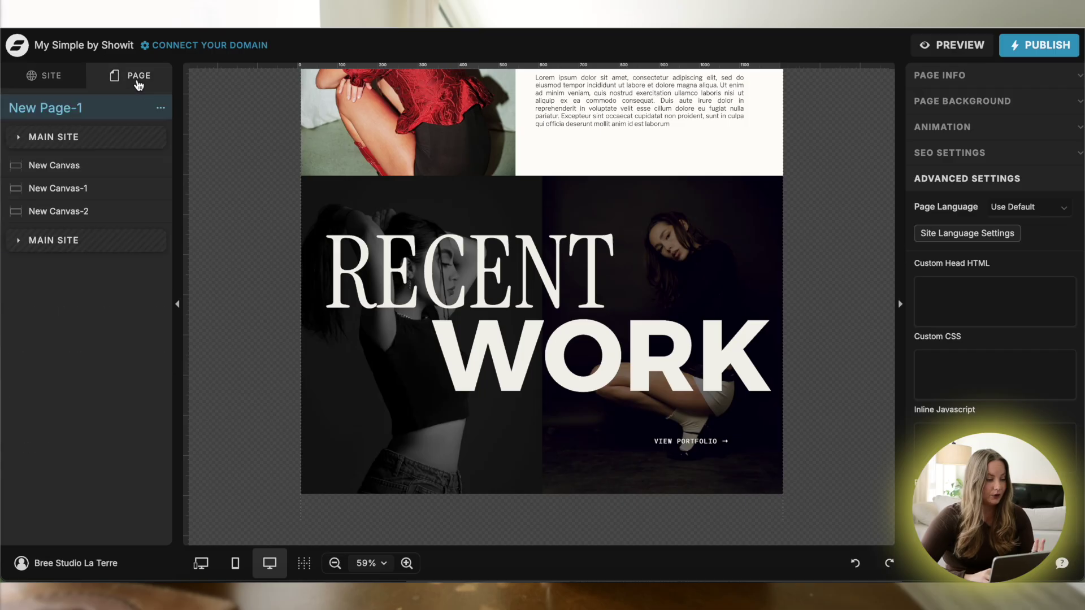
pyautogui.click(161, 107)
pyautogui.click(206, 145)
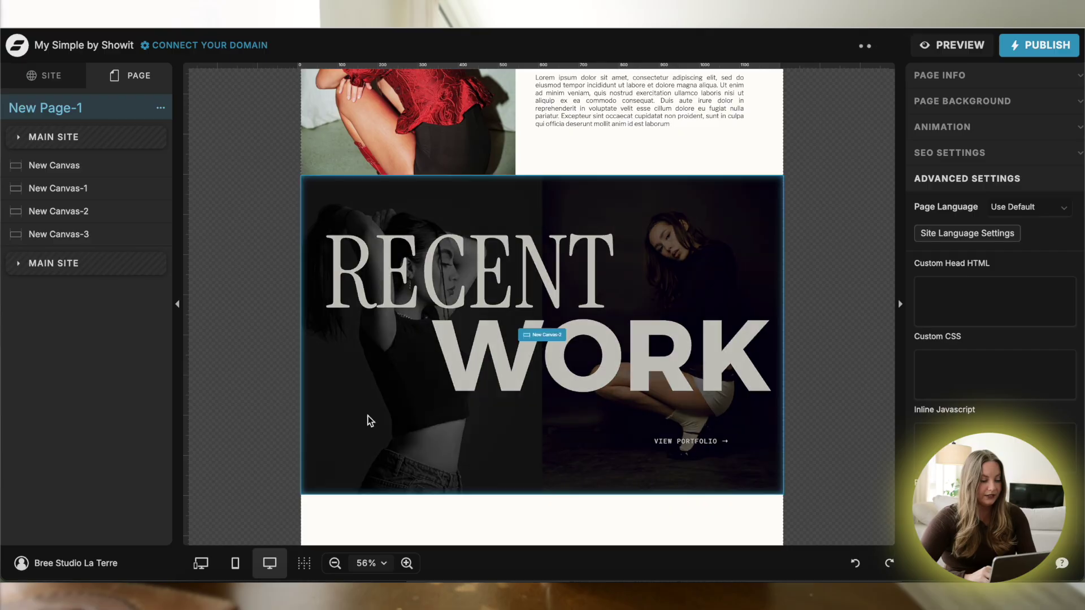
pyautogui.scroll(-3, 370, 430)
pyautogui.click(371, 466)
pyautogui.moveTo(184, 493); pyautogui.dragTo(185, 607)
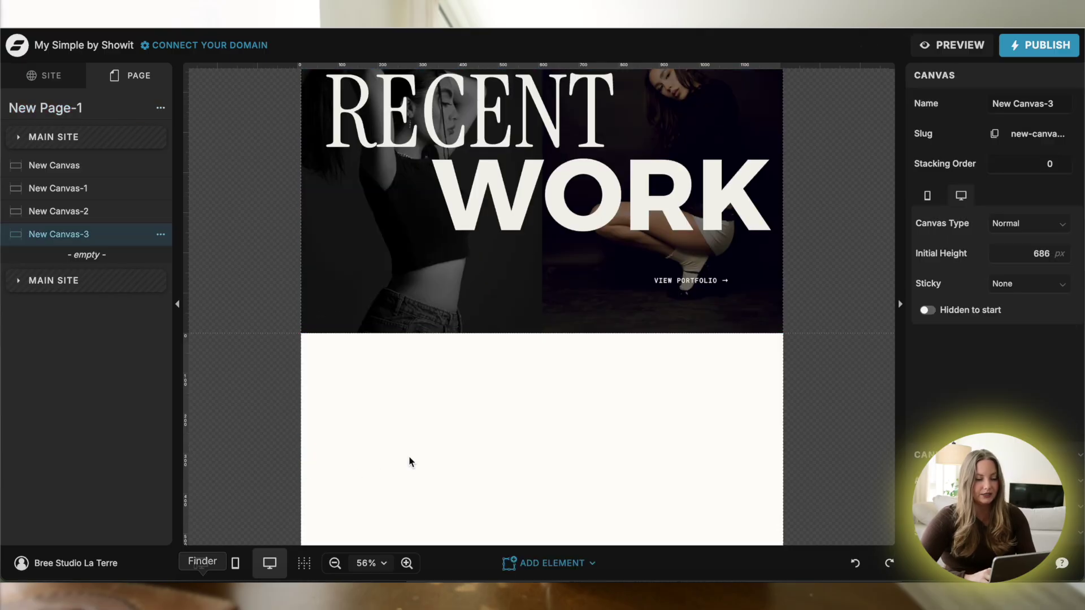
pyautogui.scroll(-2, 452, 414)
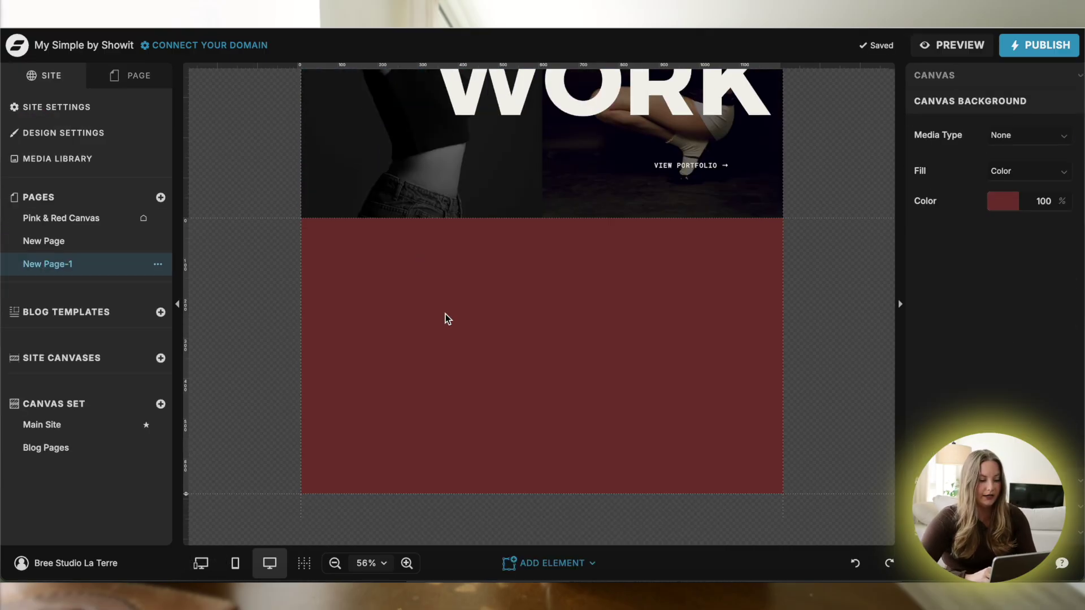
# Step: Add the centered headings "[ FOR BRANDS THAT ]" and "DON'T PLAY SAFE" to the red canvas, with three portraits in a row underneath
pyautogui.write("[ FOR BRANDS THAT ] DON'T PLAY SAFE")
pyautogui.click(448, 404)
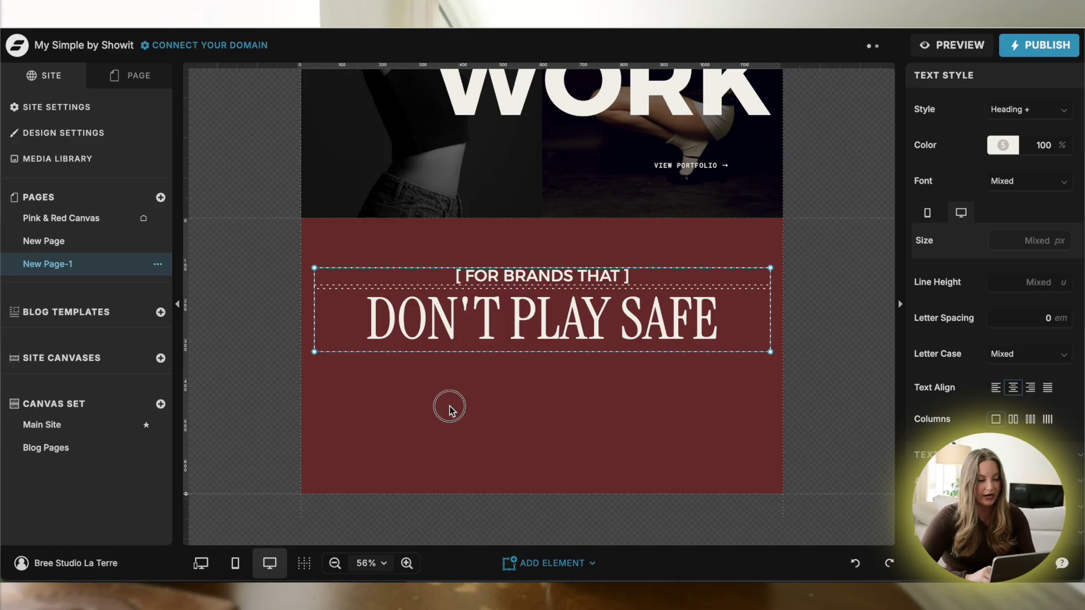
pyautogui.hotkey('ctrl', 'v')
pyautogui.click(739, 401)
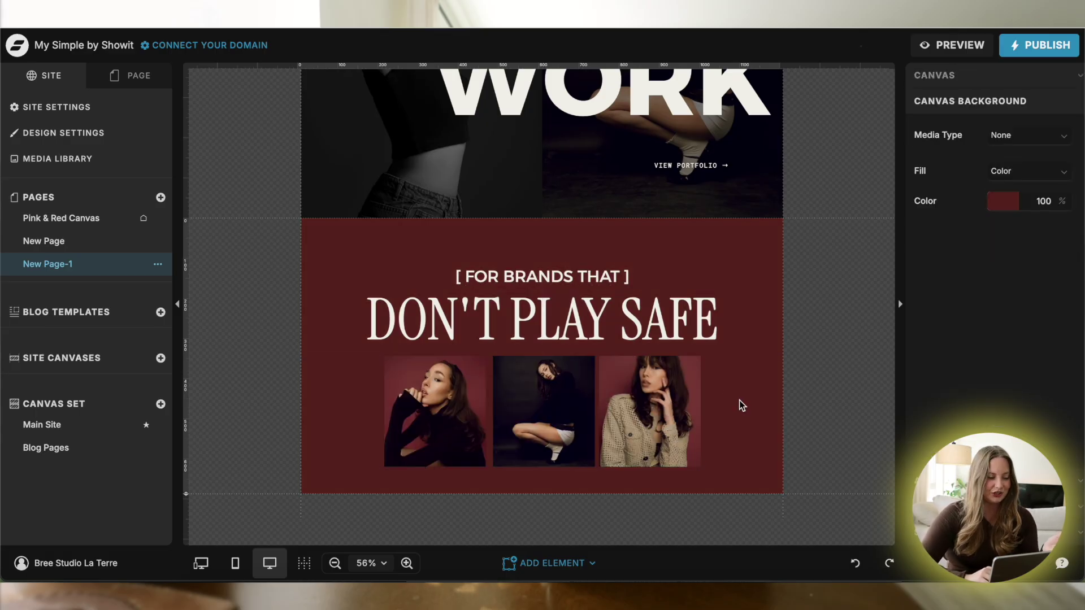
# Step: Add a canvas view to New Canvas-3 and move its three graphics and two text elements into View 1
pyautogui.click(124, 77)
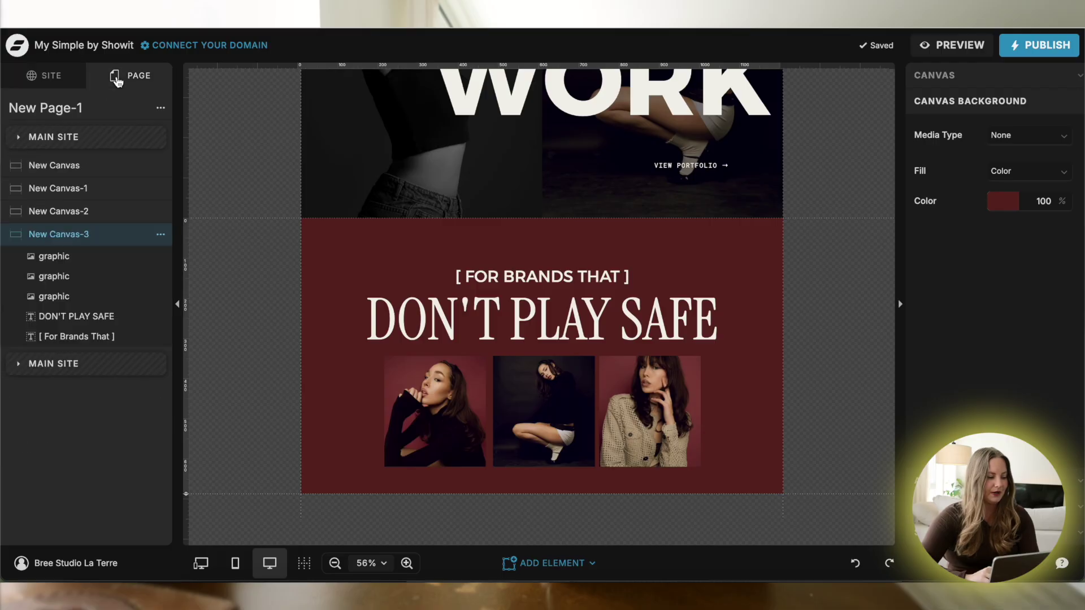
pyautogui.click(160, 234)
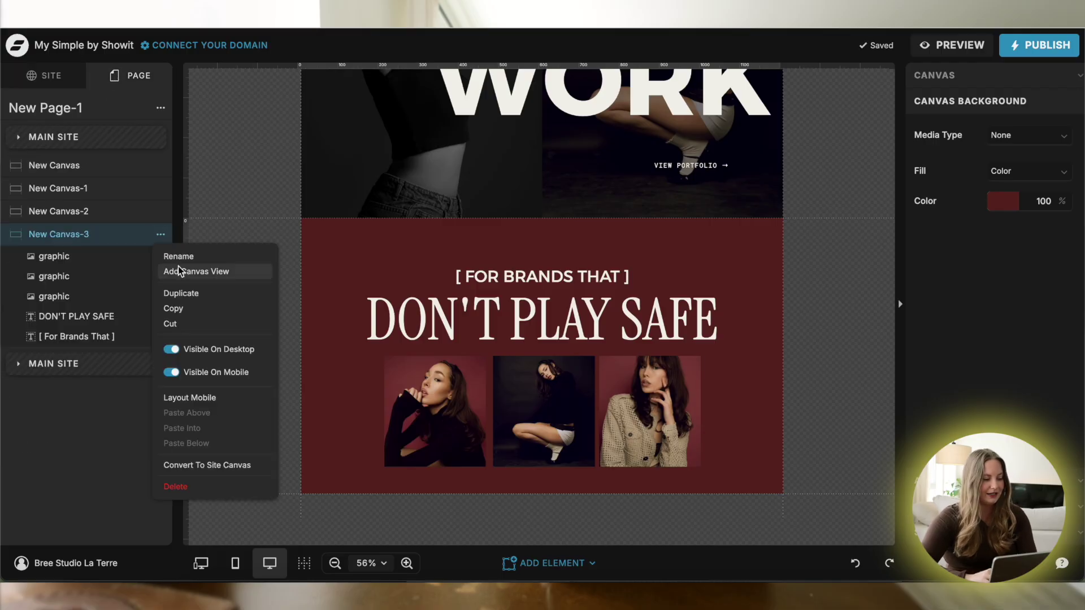
pyautogui.click(176, 271)
pyautogui.click(64, 311)
pyautogui.keyDown('shift'); pyautogui.click(78, 396); pyautogui.keyUp('shift')
pyautogui.moveTo(73, 347); pyautogui.dragTo(67, 289)
pyautogui.click(246, 297)
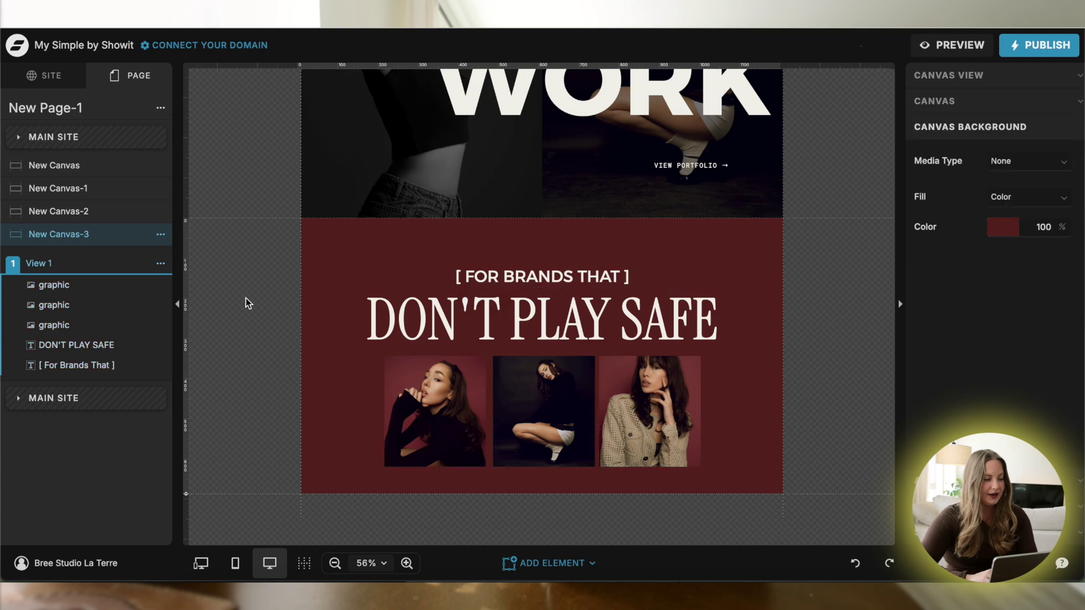
# Step: Duplicate View 1 into two more views and set the large headline in View 1 to "BREAK THE MOLD"
pyautogui.click(161, 263)
pyautogui.click(181, 300)
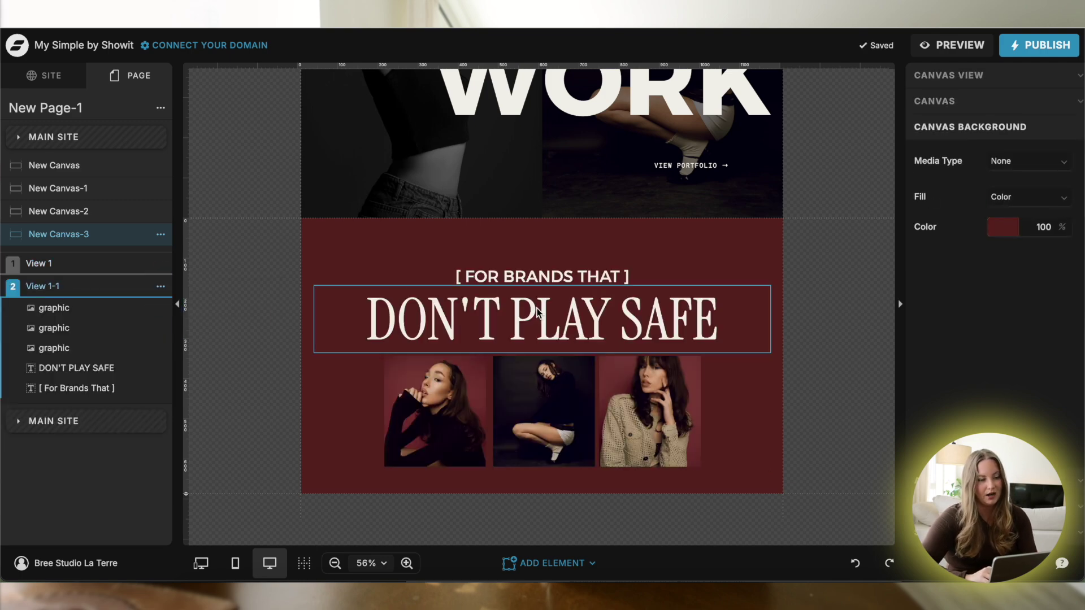
pyautogui.click(95, 271)
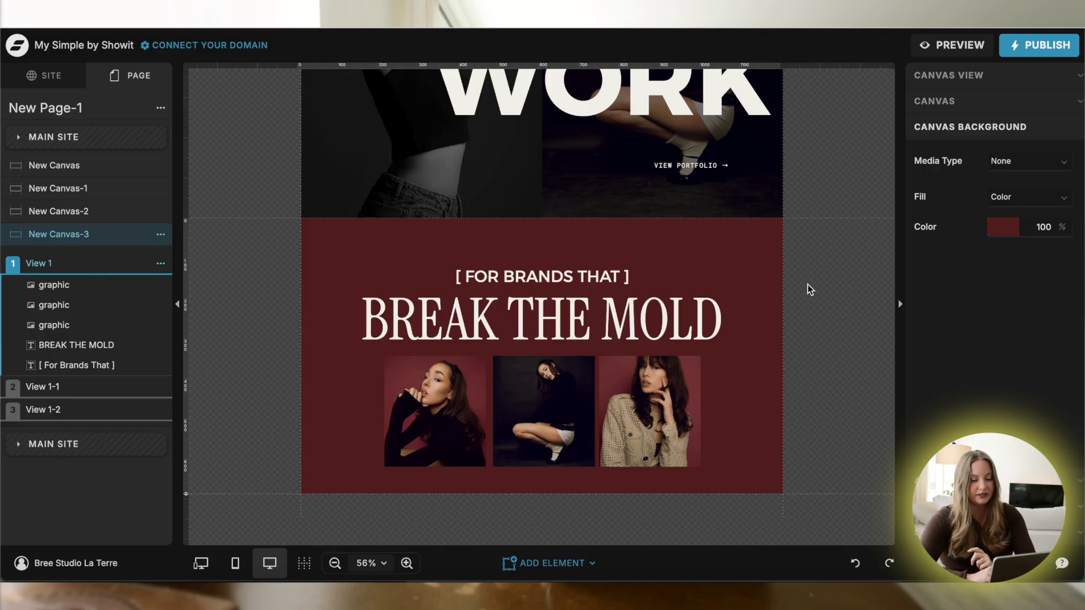
# Step: Turn on Auto Advance View for the red canvas with a time of 1 second, and preview the rotating headline
pyautogui.click(929, 233)
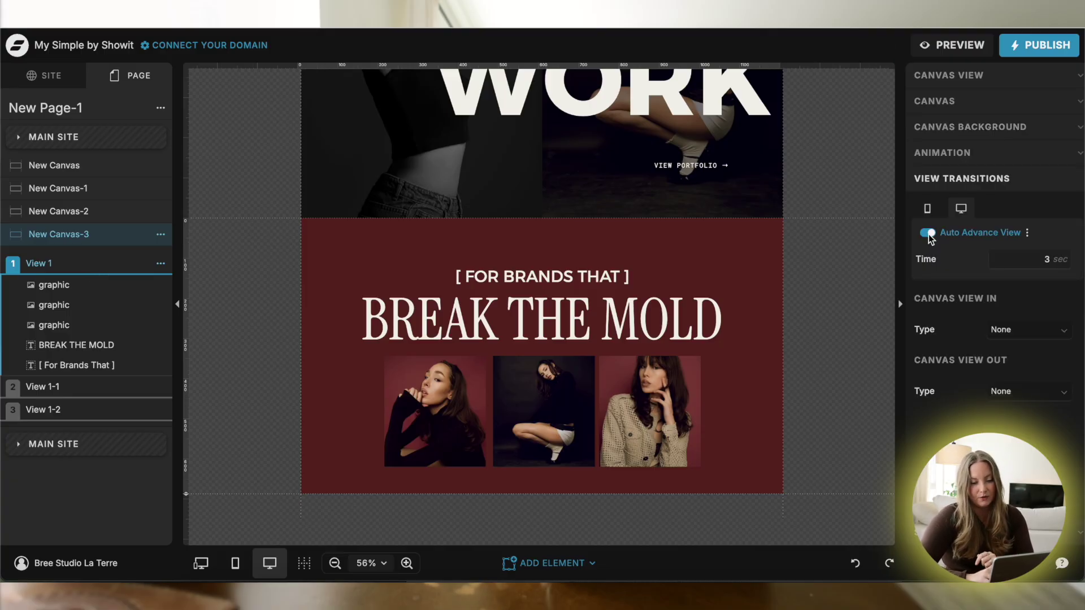
pyautogui.click(1063, 269)
pyautogui.click(1064, 269)
pyautogui.click(1063, 269)
pyautogui.click(1063, 269)
pyautogui.click(1064, 269)
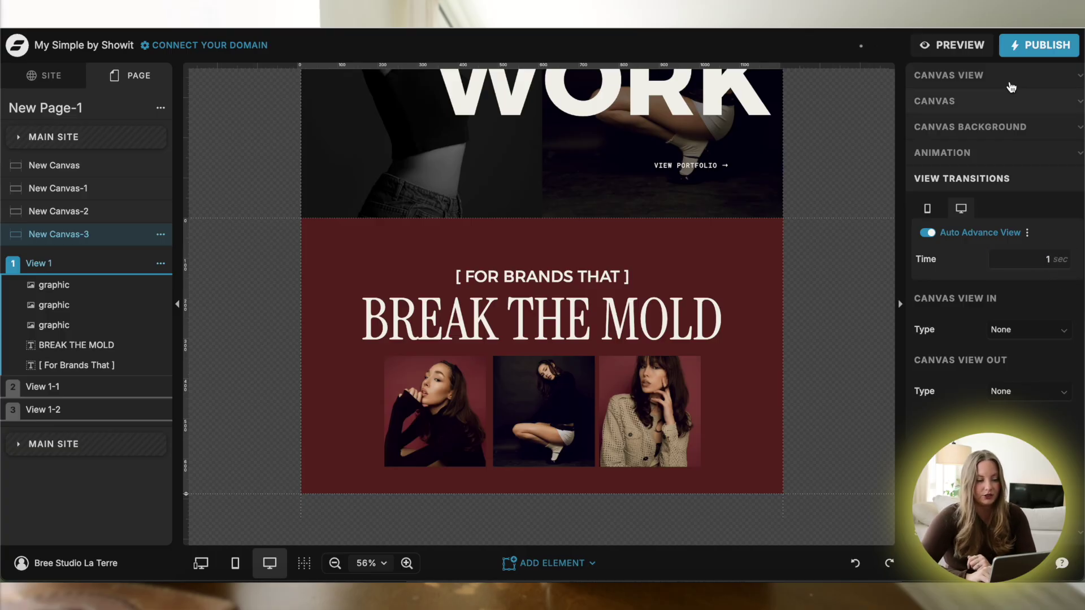
pyautogui.click(955, 45)
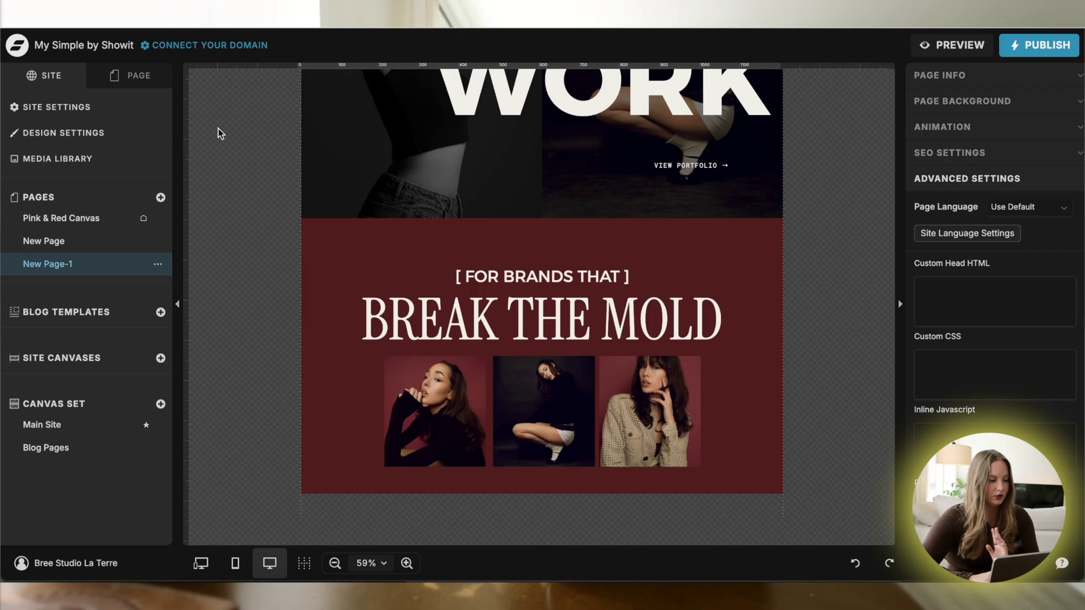
# Step: Add another canvas below the red section with the dark portrait as its background at 70% opacity and a "WE BUILD" heading
pyautogui.click(148, 80)
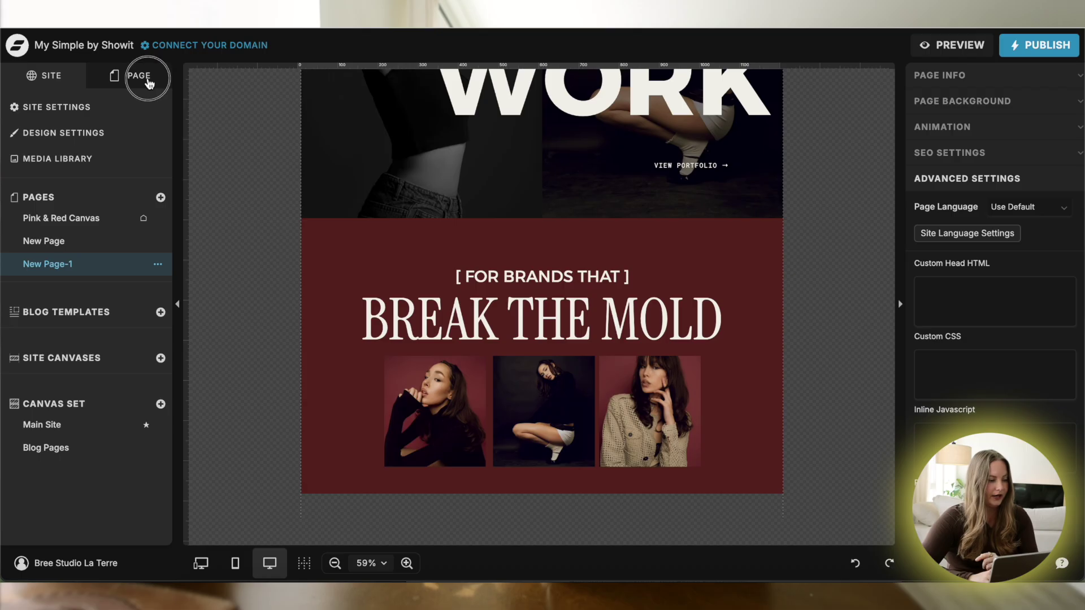
pyautogui.click(159, 108)
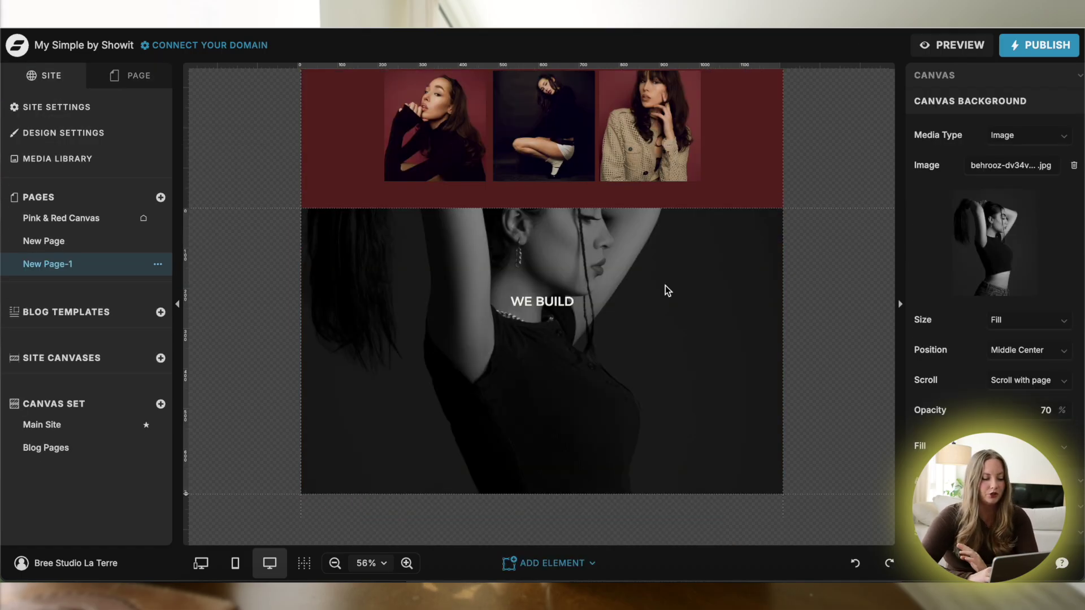
# Step: Add an Embed Code element over the portrait canvas and paste the typewriter animation code into its code editor
pyautogui.click(545, 563)
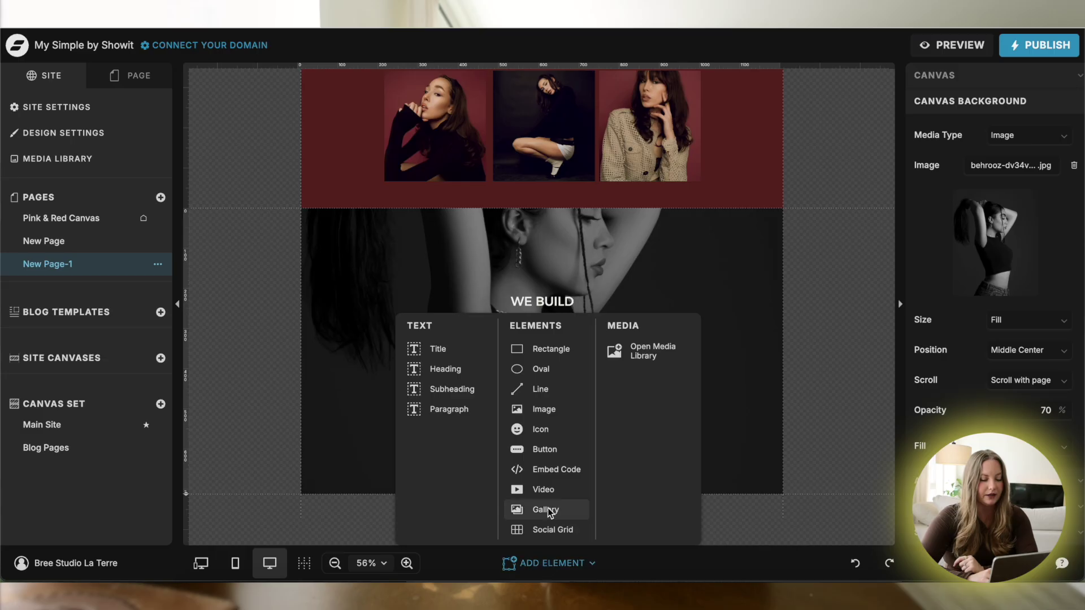
pyautogui.click(554, 471)
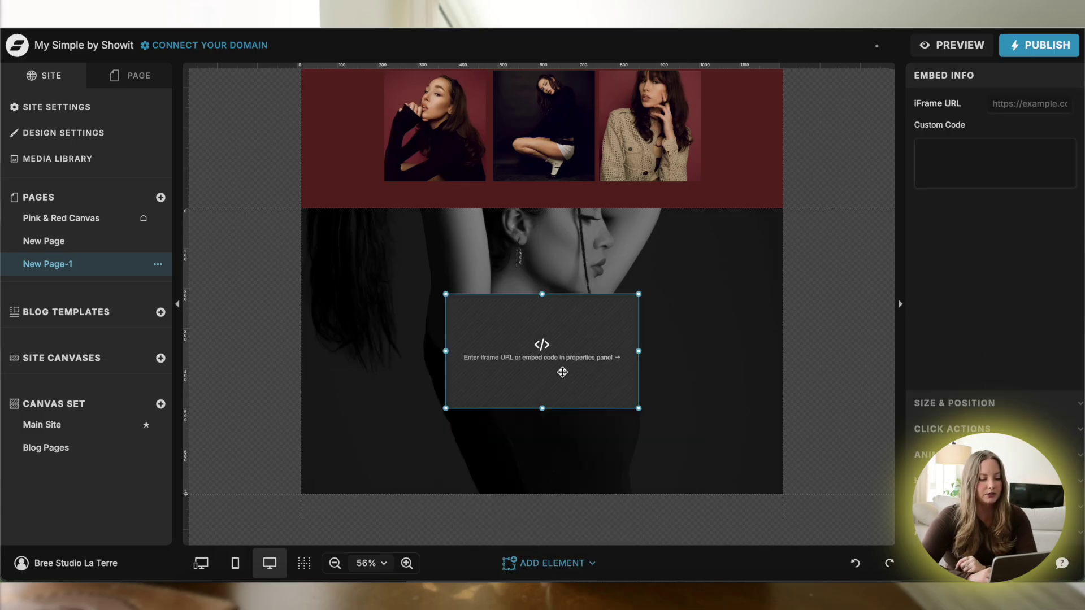
pyautogui.doubleClick(525, 351)
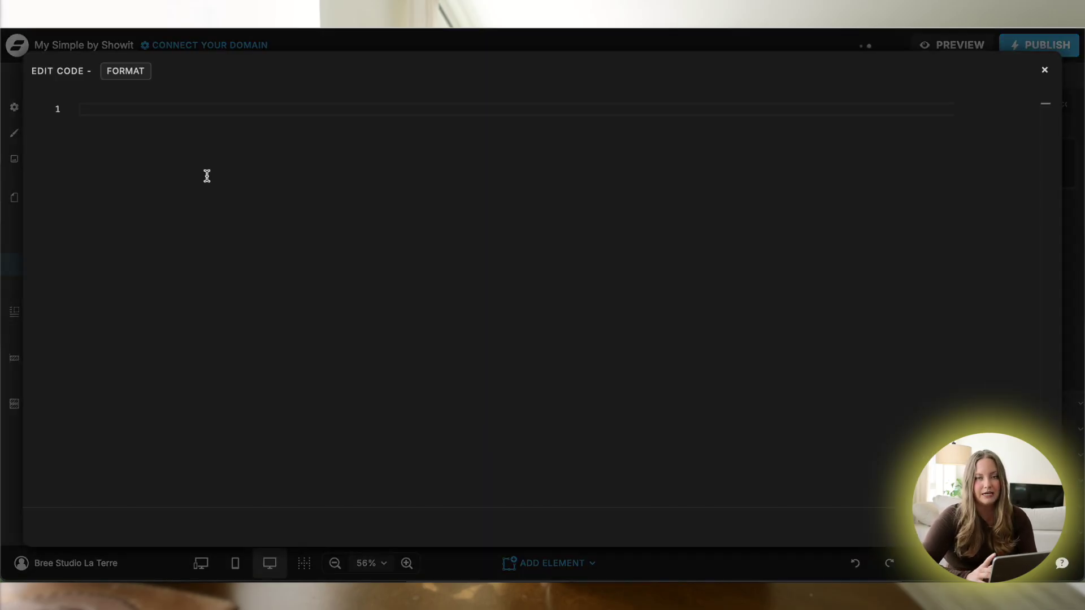
pyautogui.hotkey('ctrl', 'v')
pyautogui.scroll(15, 308, 160)
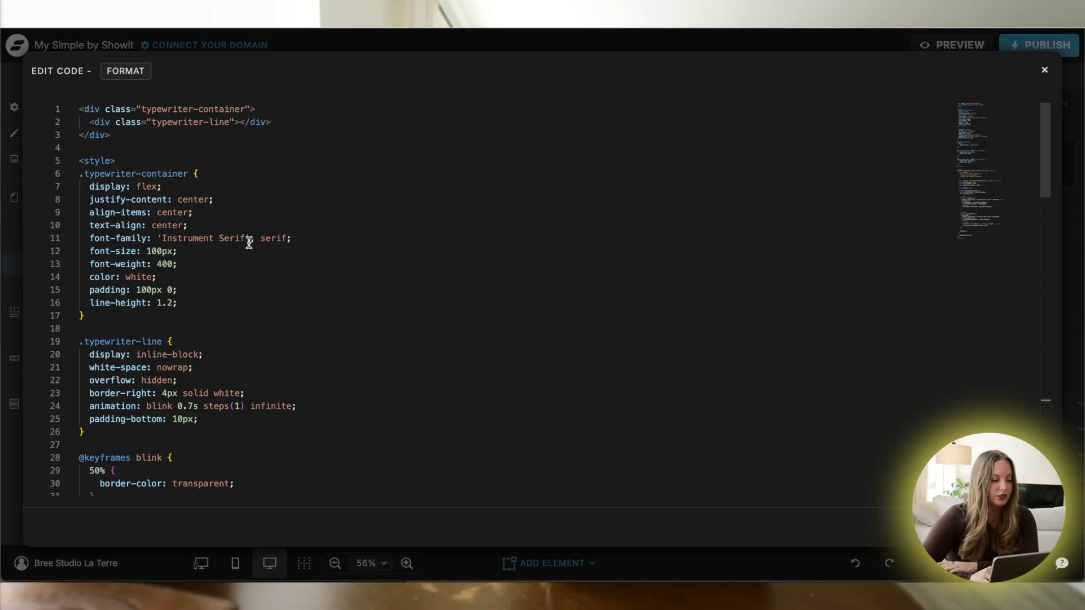
# Step: Review the typewriter code's font family, font size, color and padding settings and its list of phrases
pyautogui.moveTo(246, 238); pyautogui.dragTo(163, 241)
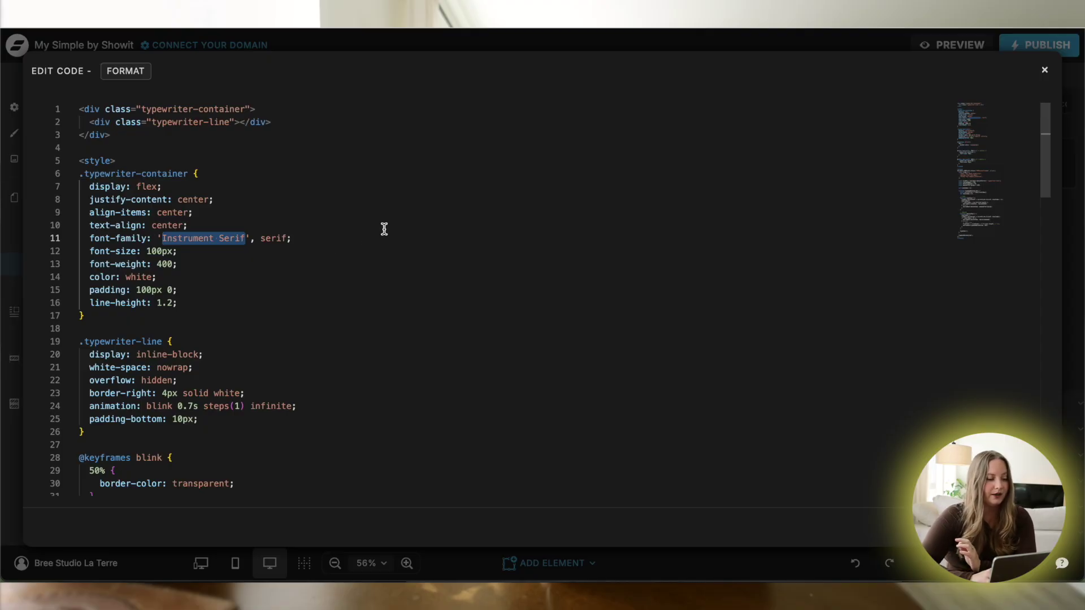
pyautogui.click(300, 238)
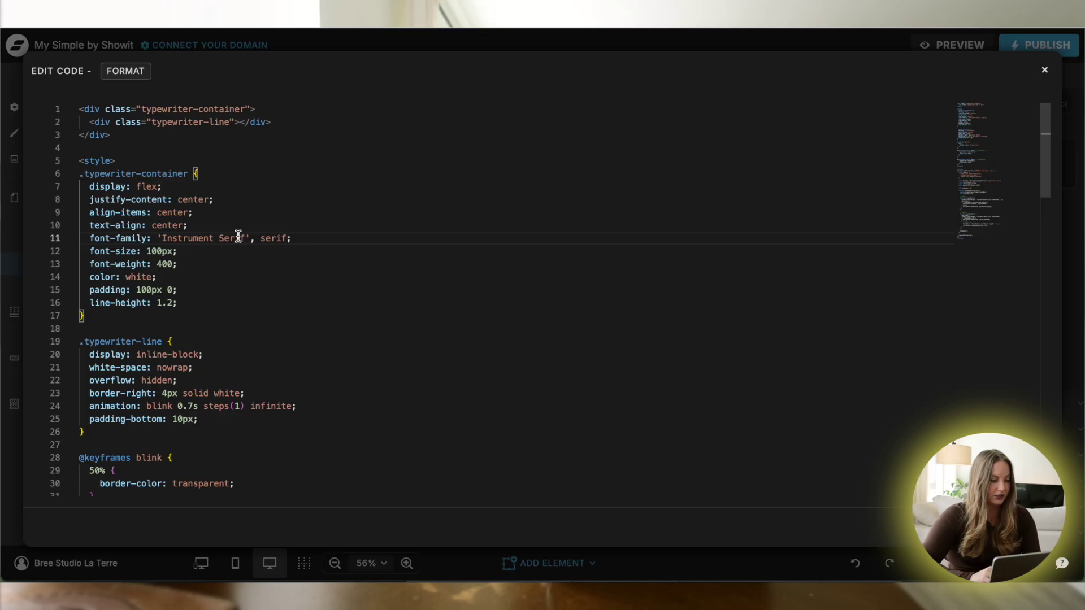
pyautogui.scroll(-3, 354, 236)
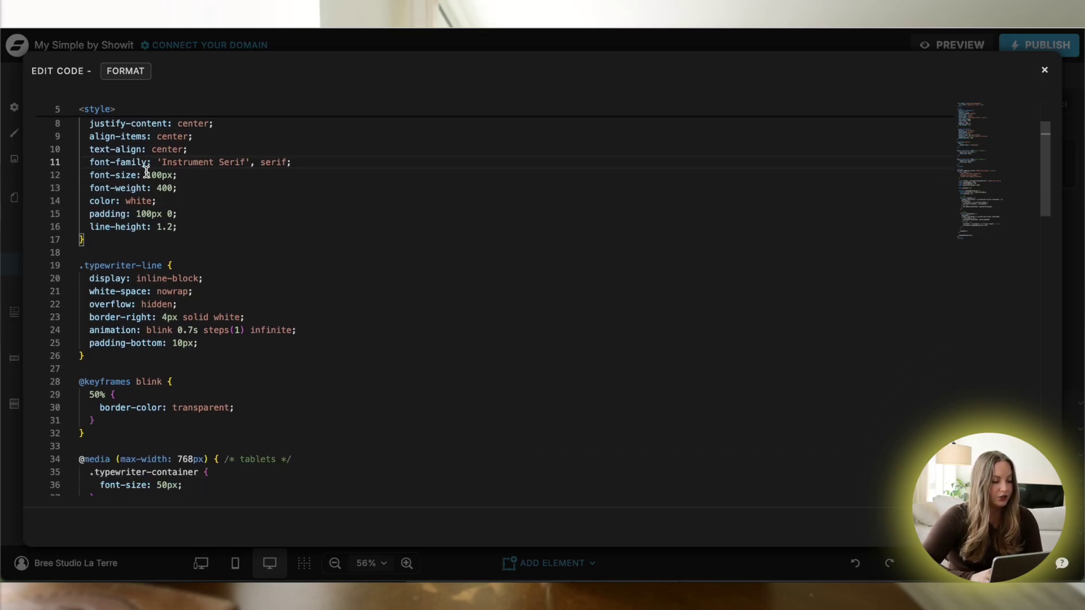
pyautogui.click(149, 175)
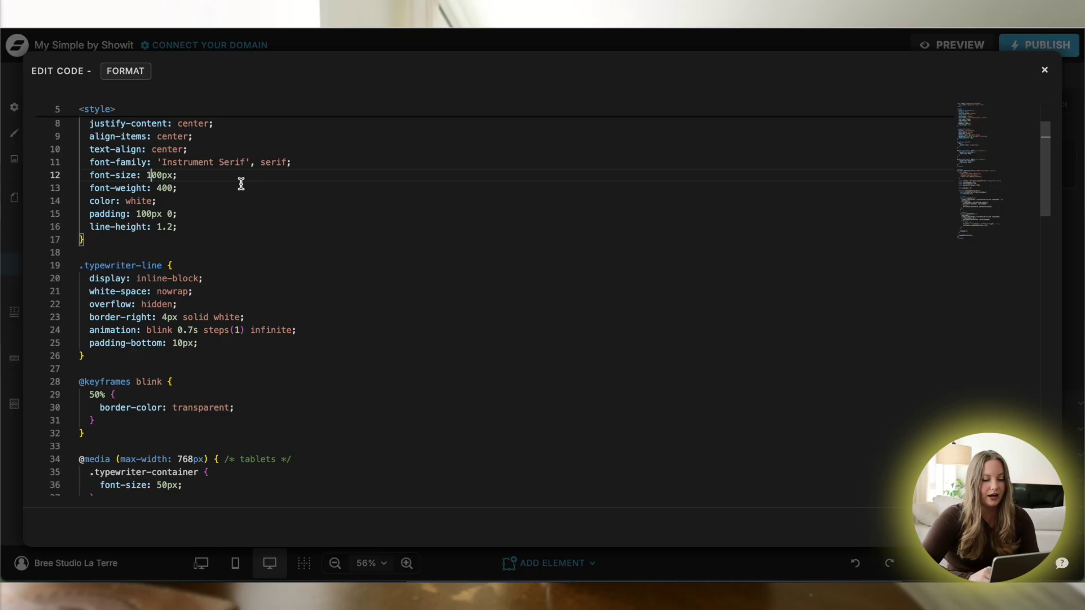
pyautogui.scroll(2, 240, 184)
pyautogui.click(195, 289)
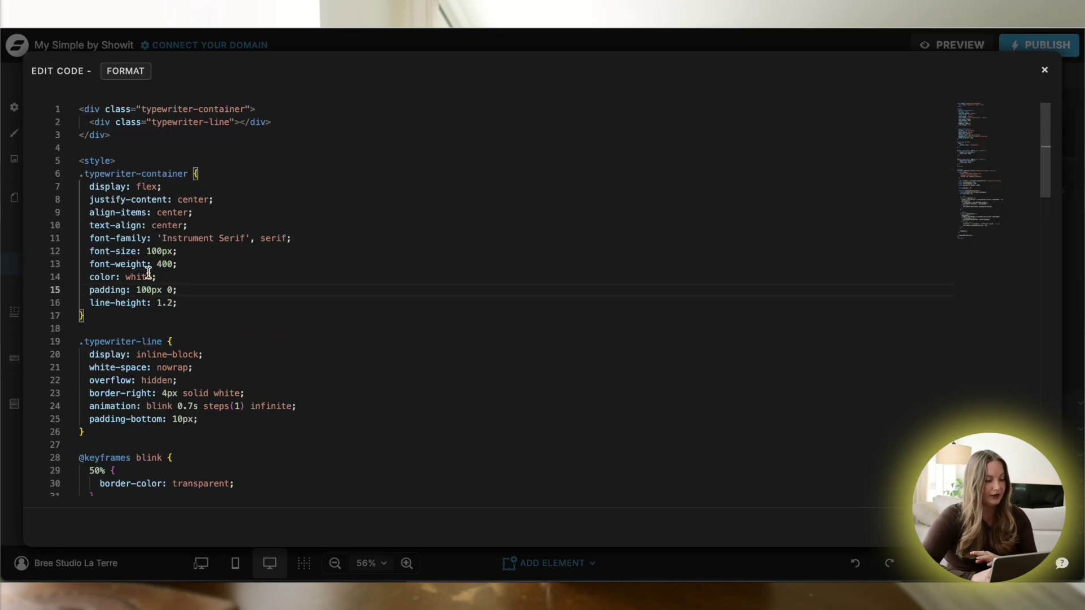
pyautogui.scroll(-10, 283, 199)
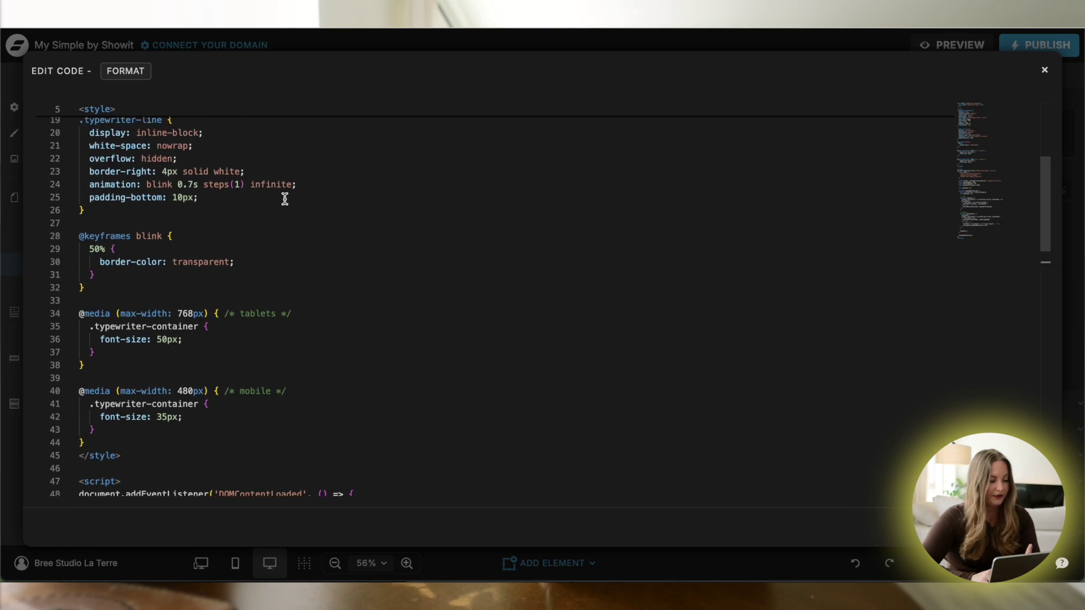
pyautogui.moveTo(96, 252); pyautogui.dragTo(303, 272)
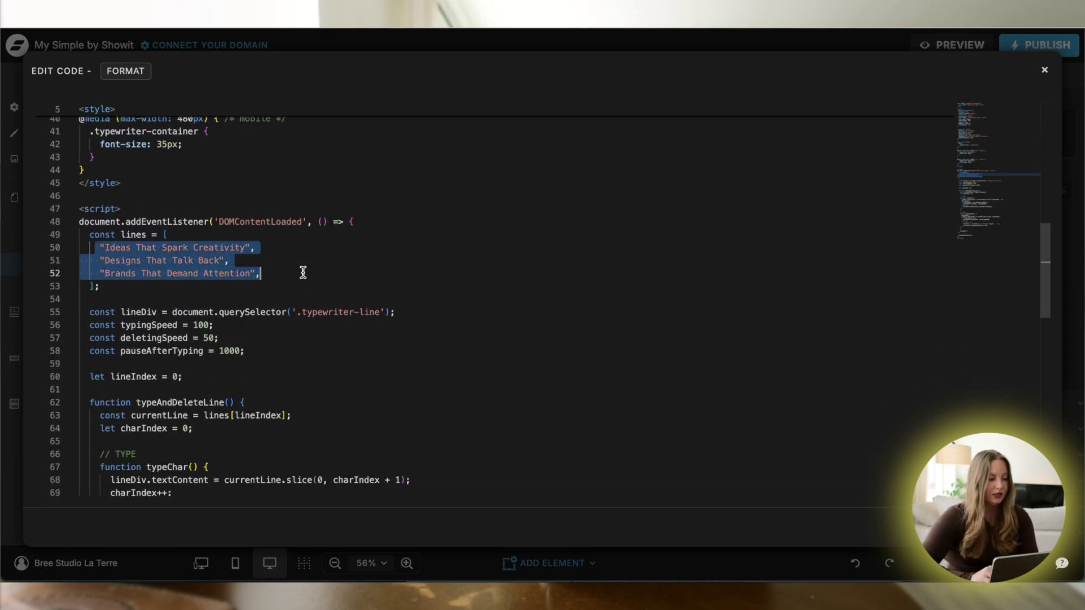
pyautogui.click(277, 274)
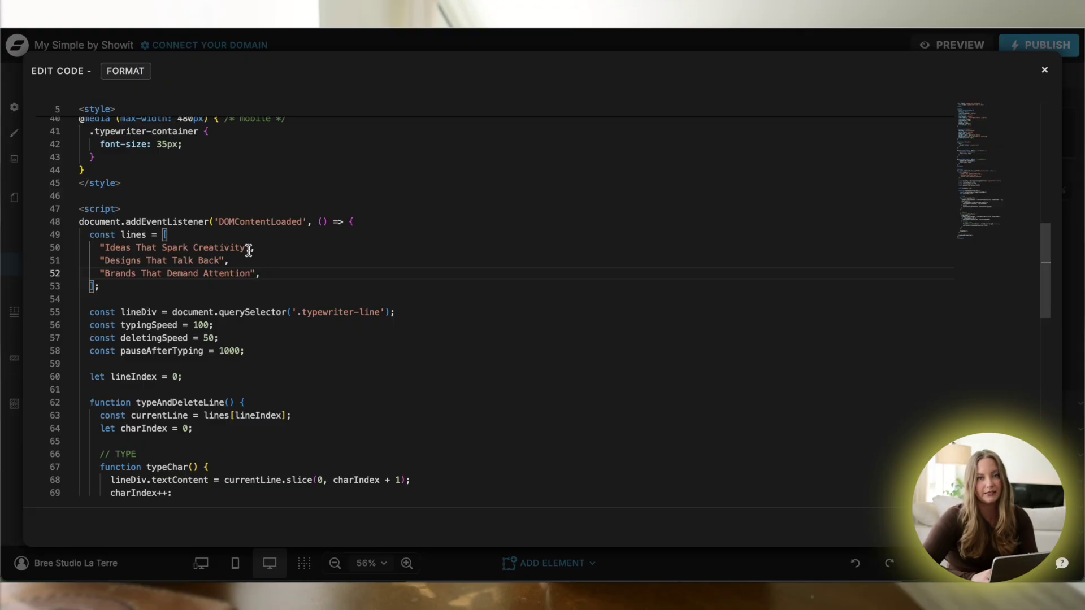
# Step: Duplicate the "Brands That Demand Attention" phrase as an extra line in the typewriter code's lines list
pyautogui.moveTo(269, 275); pyautogui.dragTo(100, 276)
pyautogui.press('super+c')
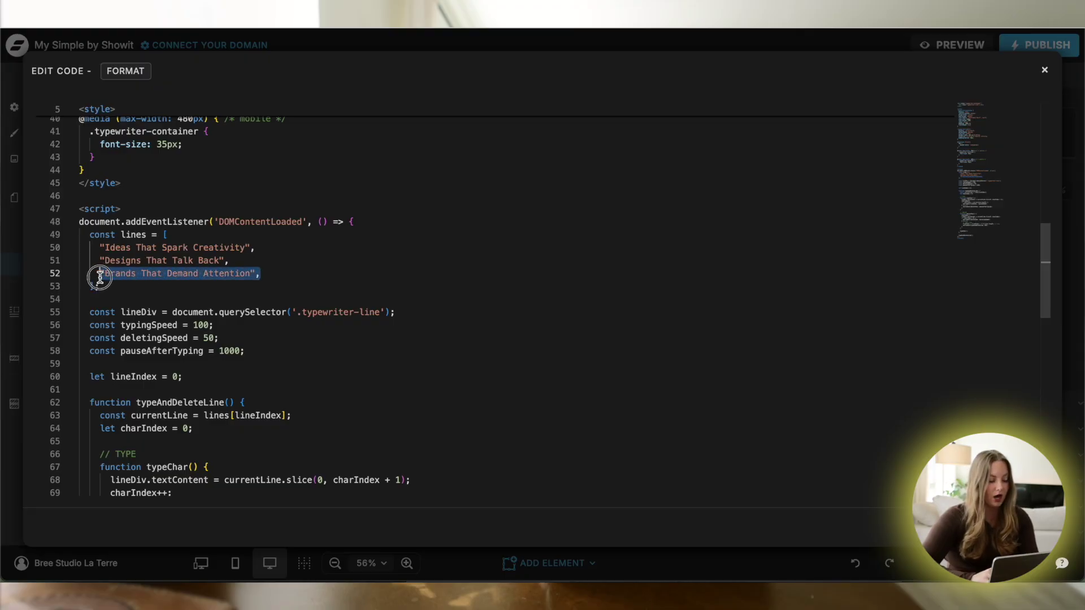
pyautogui.click(294, 272)
pyautogui.press('Return')
pyautogui.press('super+v')
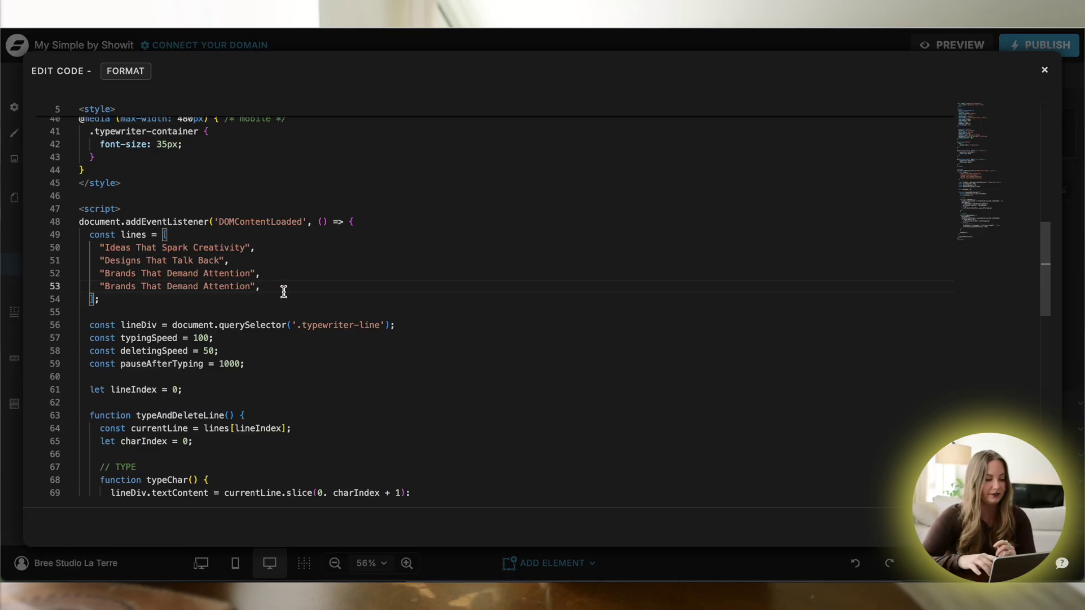
# Step: Replace the first phrase in the typewriter code's lines list with "Studio La Terre"
pyautogui.moveTo(244, 247); pyautogui.dragTo(107, 249)
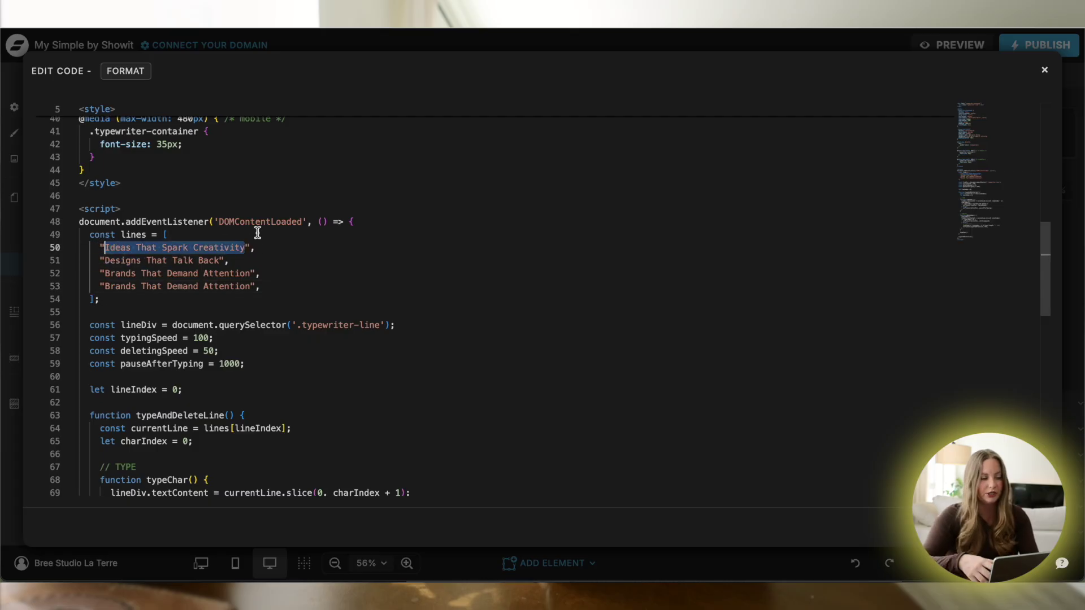
pyautogui.write('S')
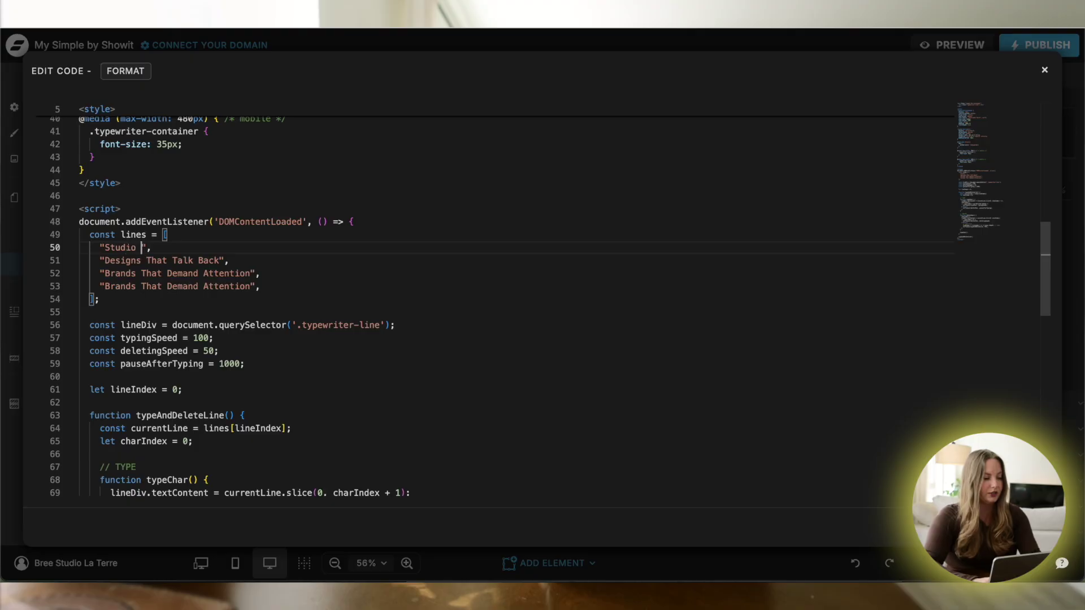
pyautogui.write('tudio La Te')
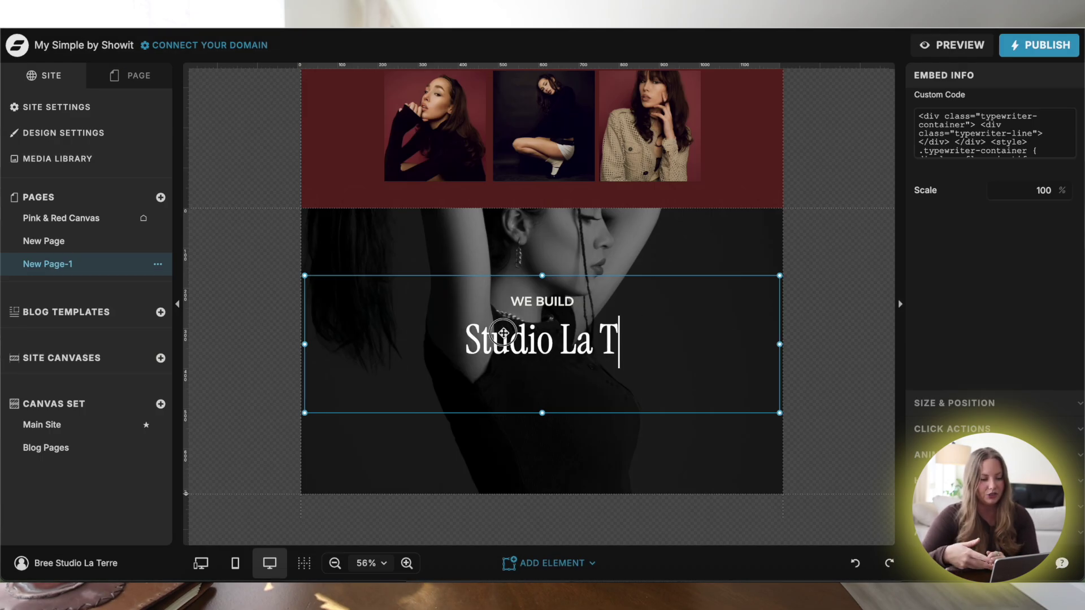
# Step: Reopen the typewriter embed code and examine its typing speed, deleting speed, pause, and tablet and mobile font sizes
pyautogui.doubleClick(503, 333)
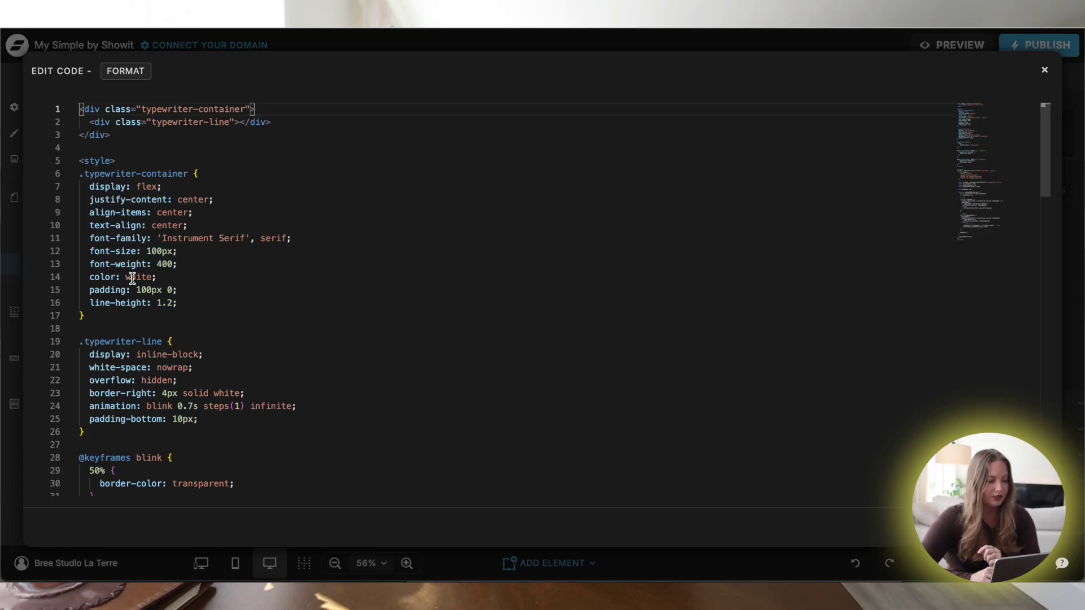
pyautogui.scroll(-10, 206, 269)
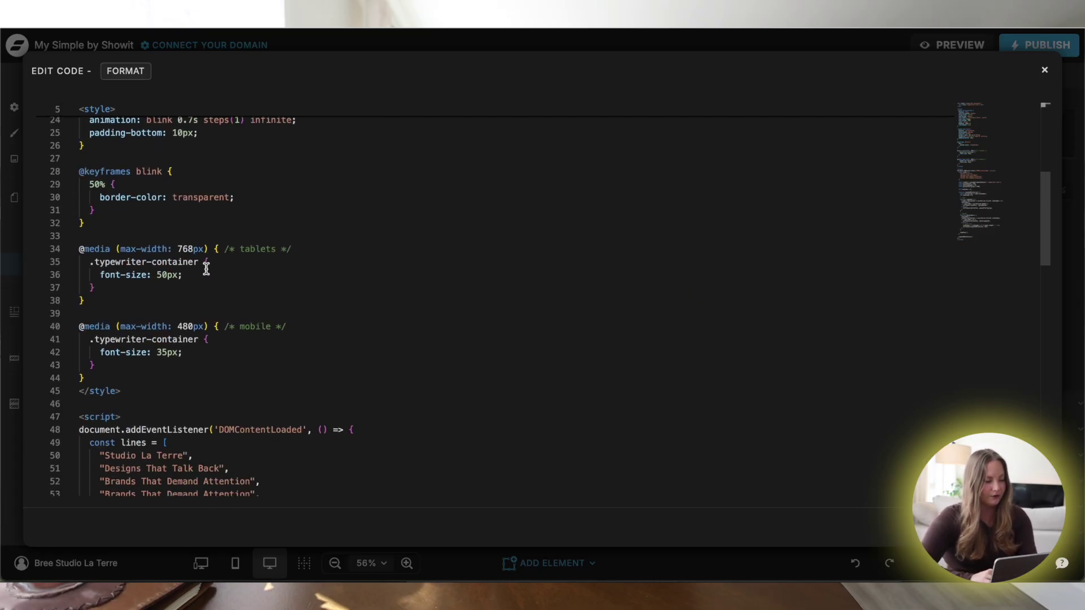
pyautogui.scroll(-1, 206, 268)
pyautogui.scroll(-4, 206, 268)
pyautogui.scroll(3, 206, 268)
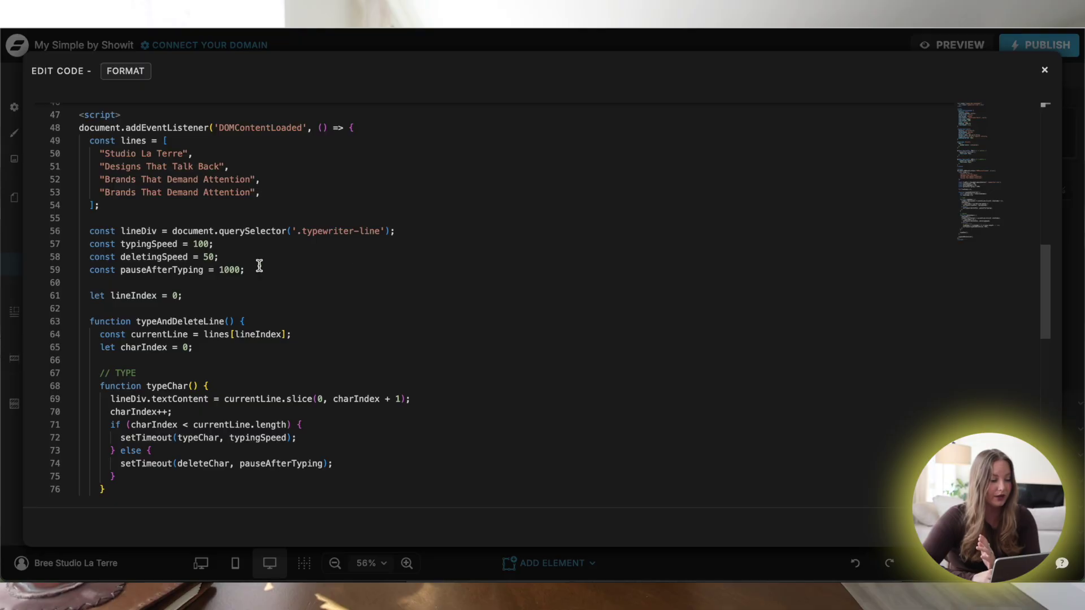
pyautogui.scroll(-2, 458, 256)
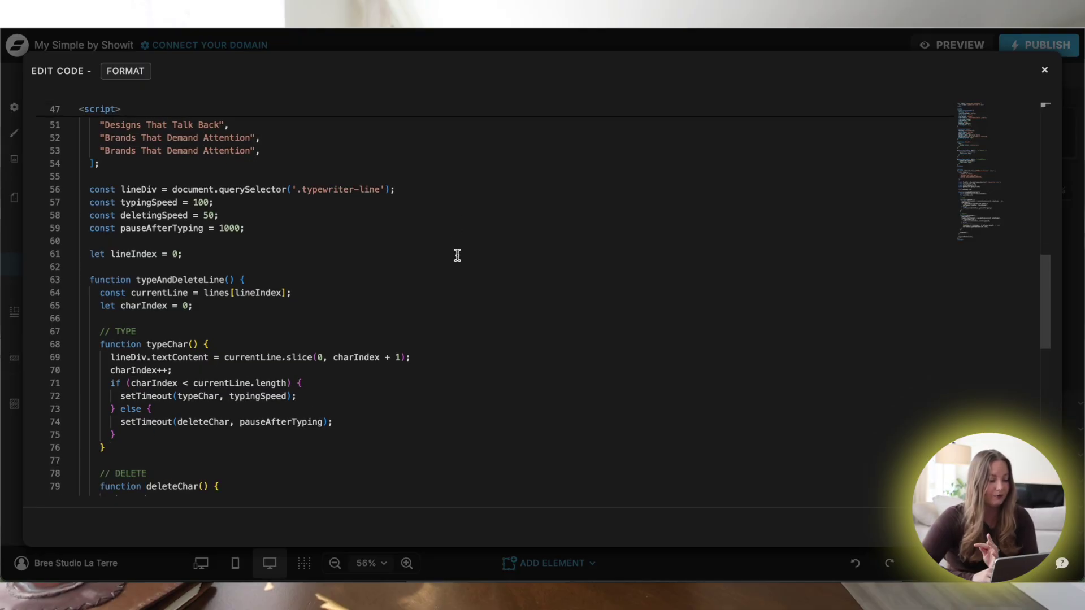
pyautogui.scroll(-6, 458, 255)
pyautogui.scroll(20, 458, 256)
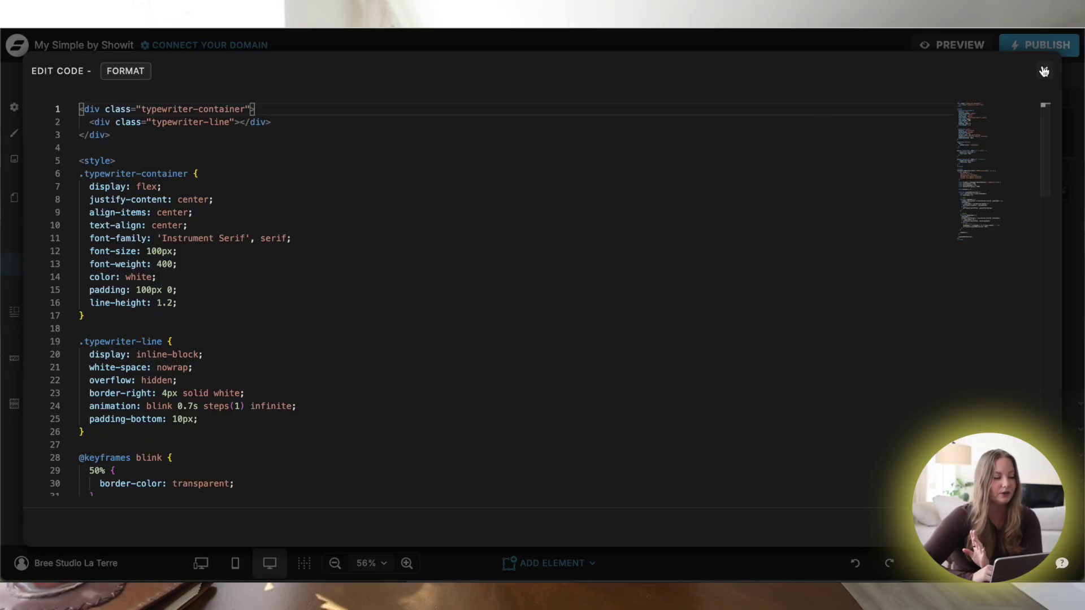
pyautogui.scroll(-10, 402, 342)
pyautogui.scroll(5, 125, 313)
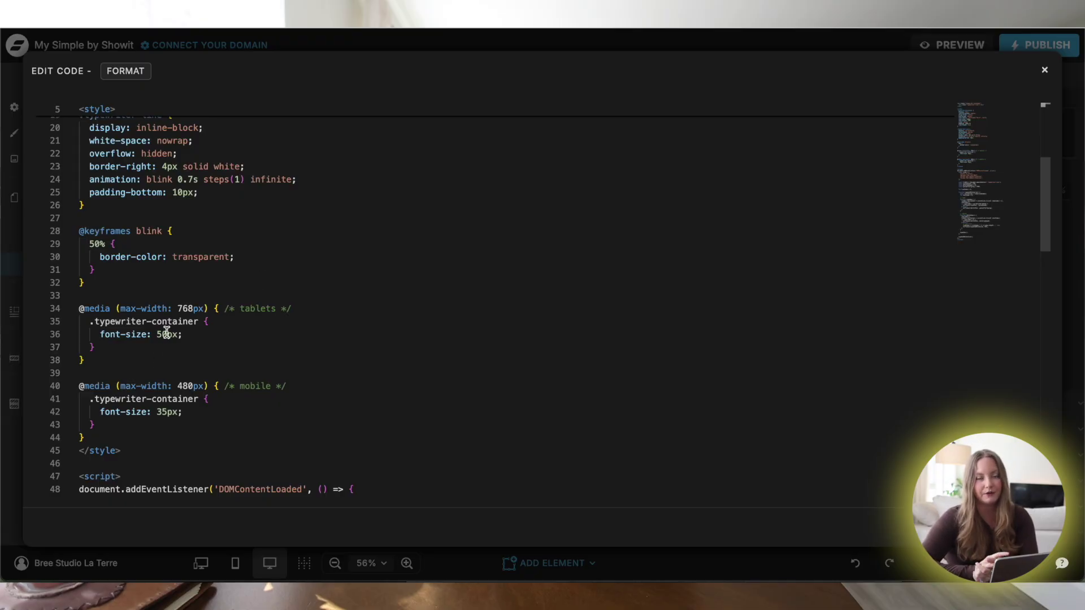
pyautogui.scroll(-5, 155, 449)
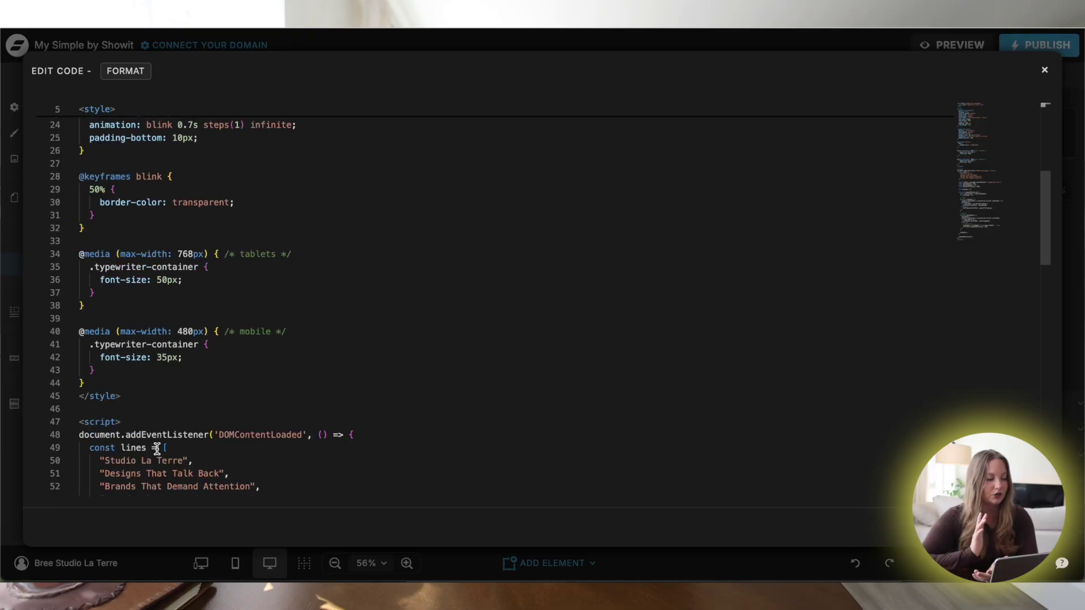
pyautogui.scroll(2, 182, 170)
pyautogui.scroll(-3, 175, 241)
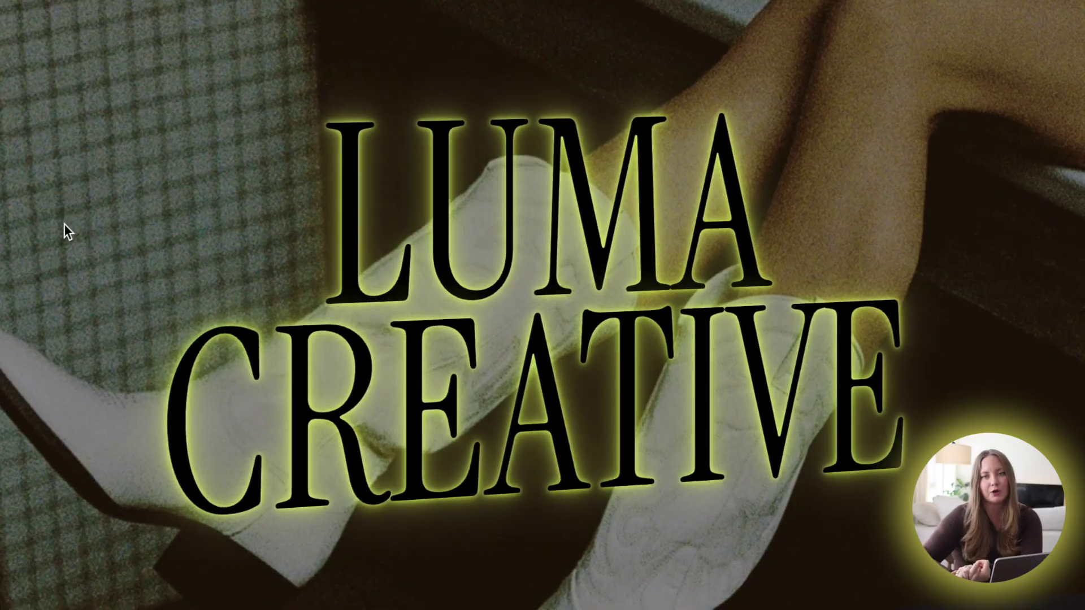
# Step: Add a canvas below the typewriter section with the white-boots photo and a "LUMA CREATIVE" title in Instrument Serif
pyautogui.click(125, 75)
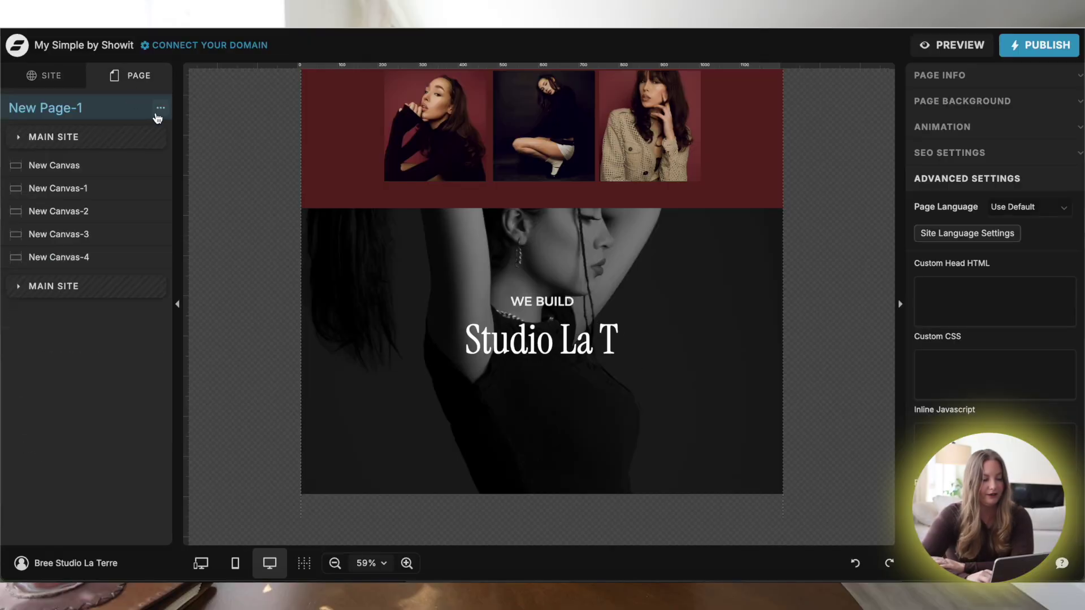
pyautogui.click(160, 107)
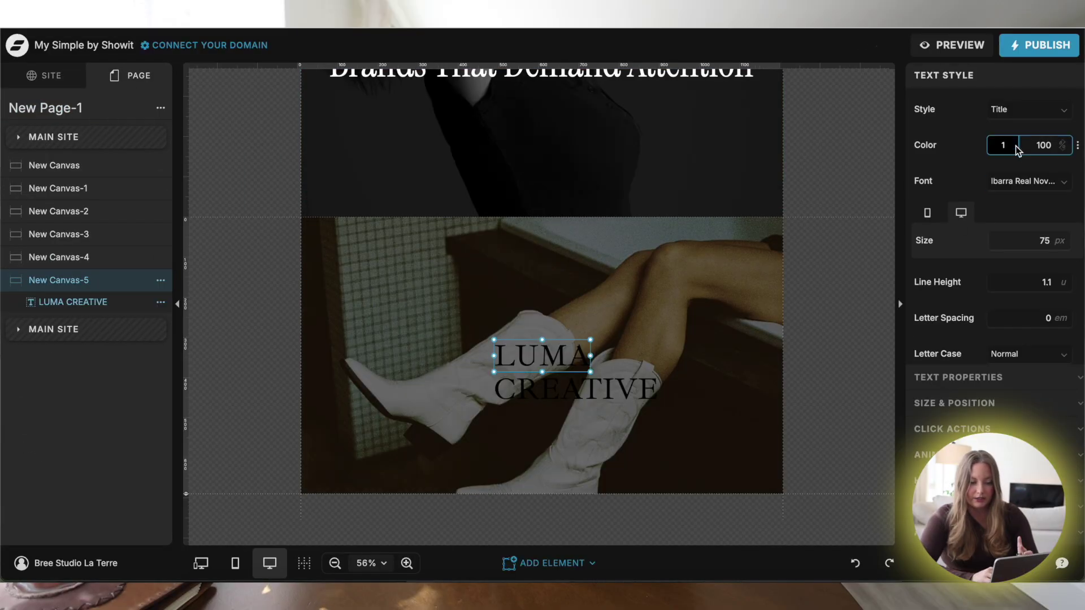
pyautogui.click(1022, 181)
pyautogui.click(990, 325)
# Step: Set the LUMA CREATIVE title to 200 px with 0.8 line height, and shorten its text box to fit the two lines
pyautogui.click(991, 242)
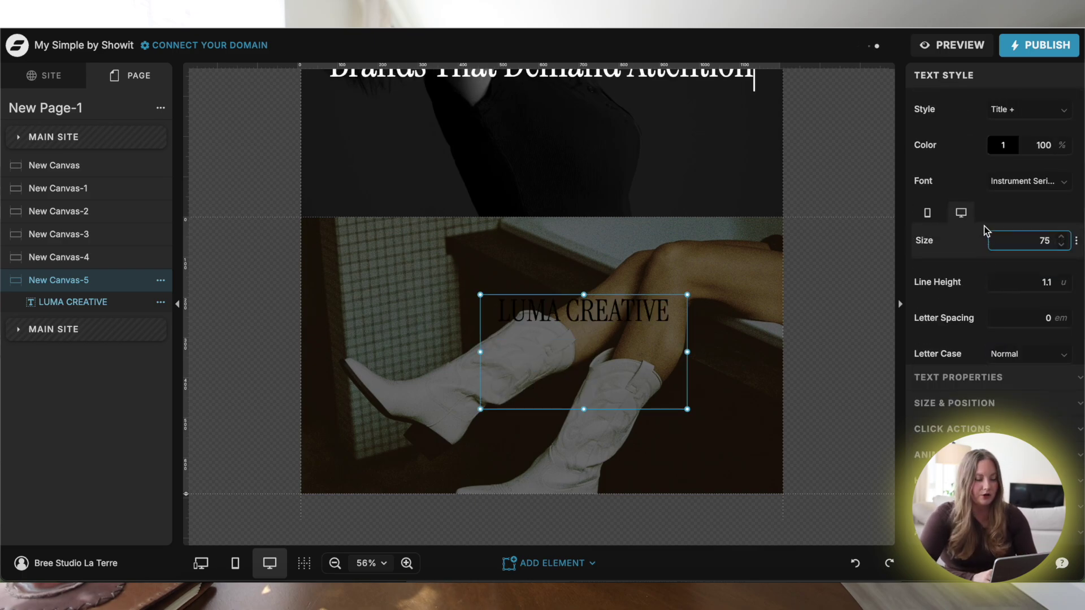
pyautogui.scroll(-1, 1019, 198)
pyautogui.scroll(1, 1022, 200)
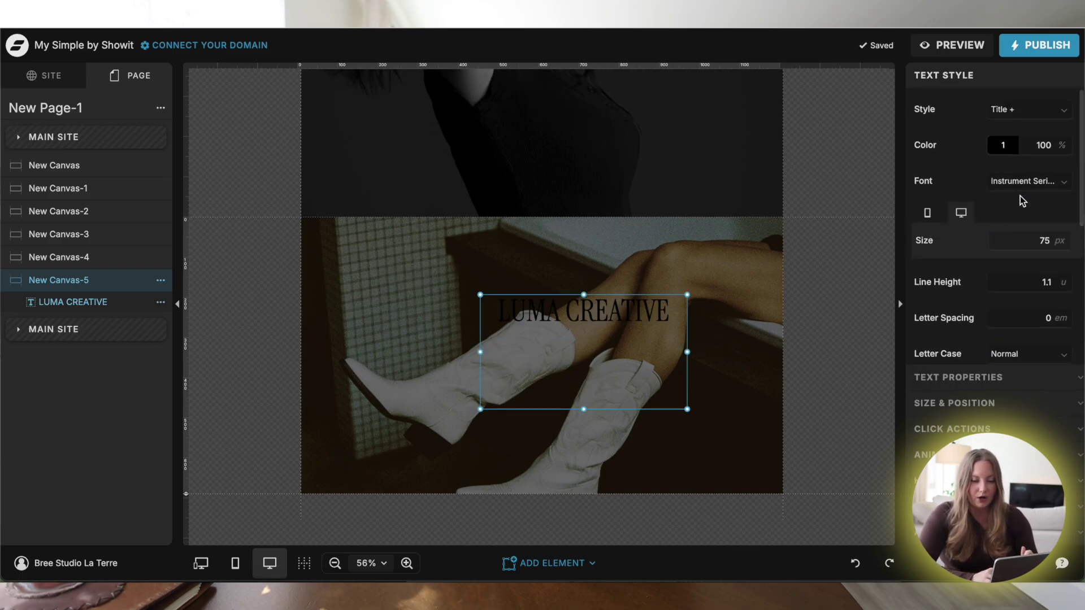
pyautogui.click(1062, 243)
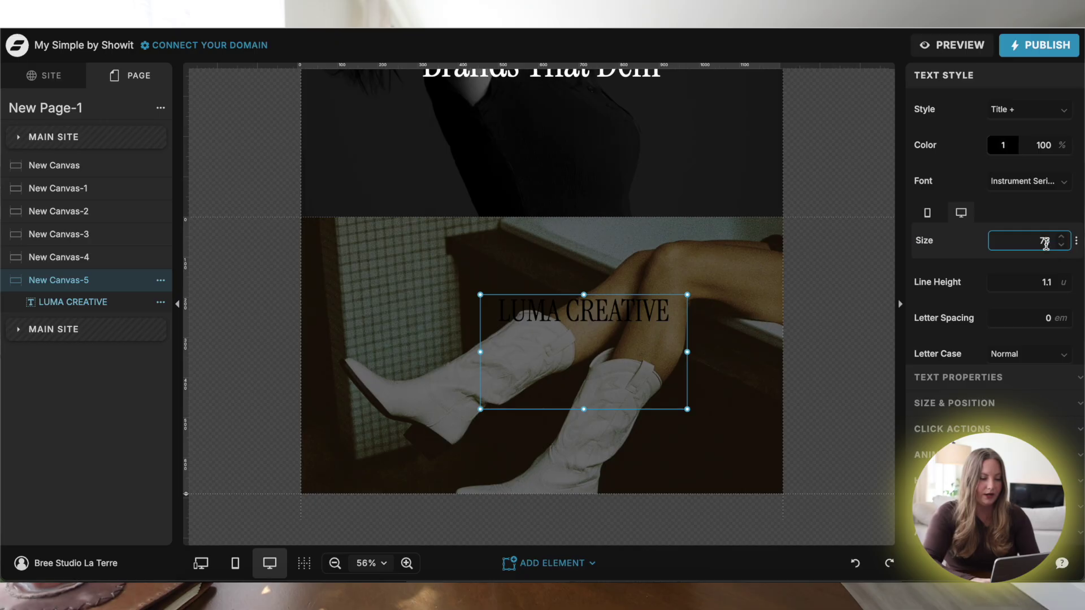
pyautogui.write('200')
pyautogui.press('Return')
pyautogui.click(752, 310)
pyautogui.click(646, 336)
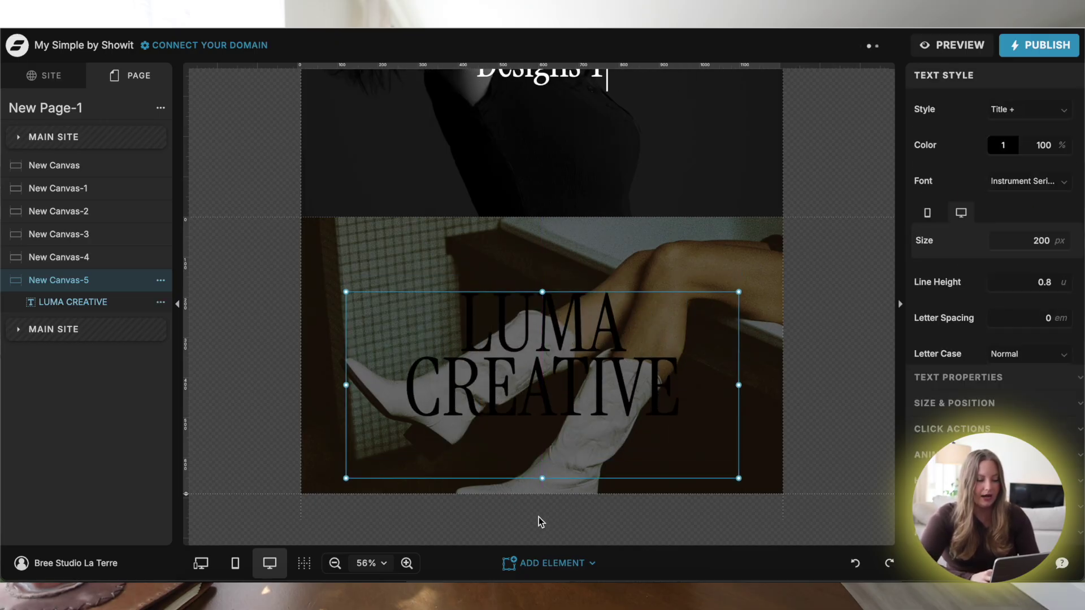
pyautogui.moveTo(542, 477); pyautogui.dragTo(544, 427)
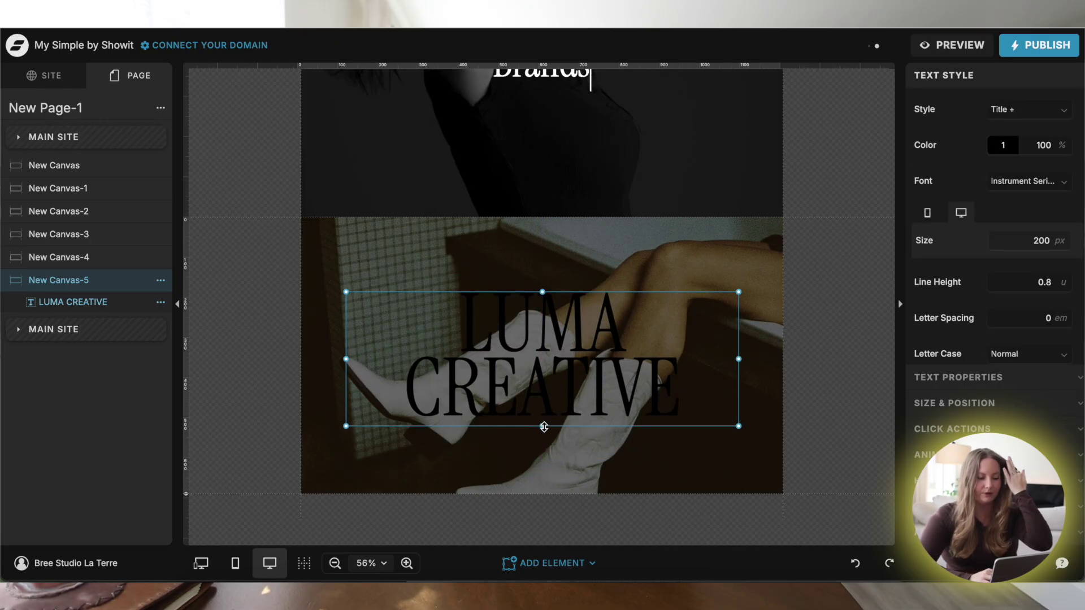
# Step: Add the class selector "neon-text" to the LUMA CREATIVE title
pyautogui.click(528, 465)
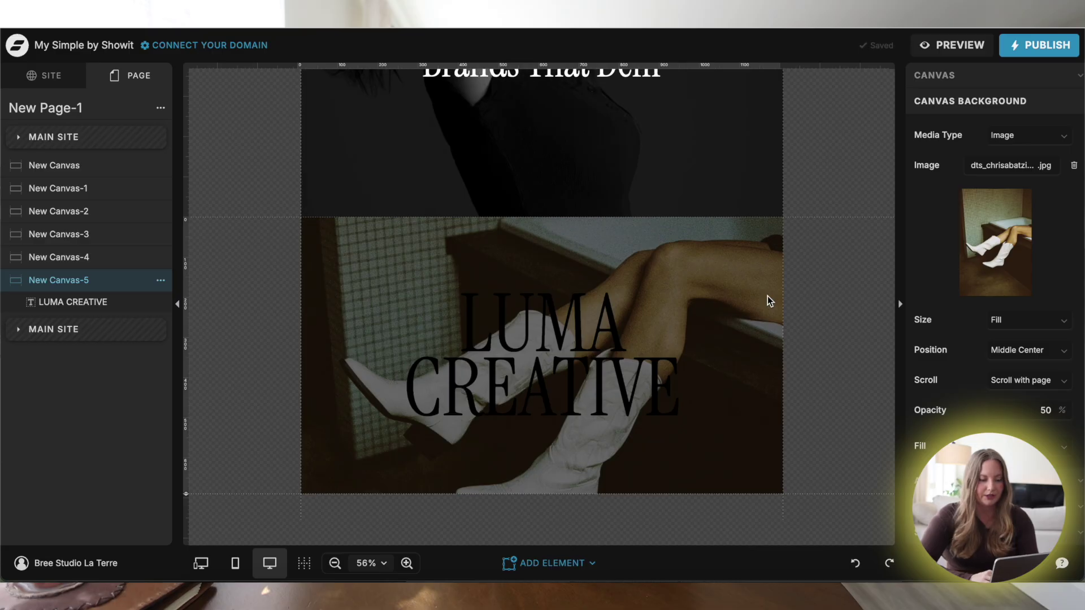
pyautogui.click(535, 356)
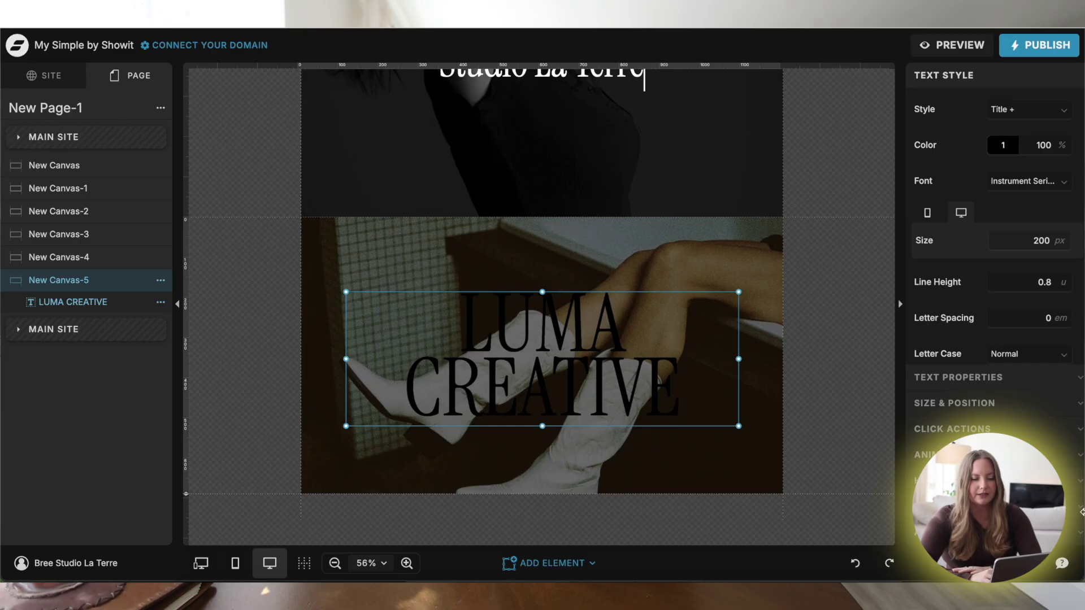
pyautogui.click(960, 533)
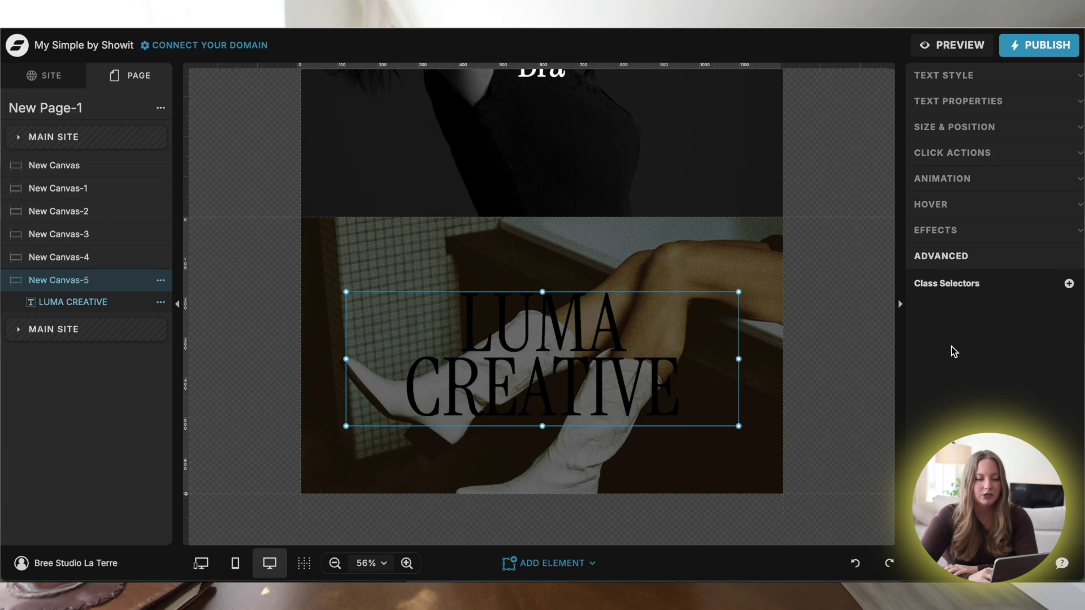
pyautogui.click(1069, 283)
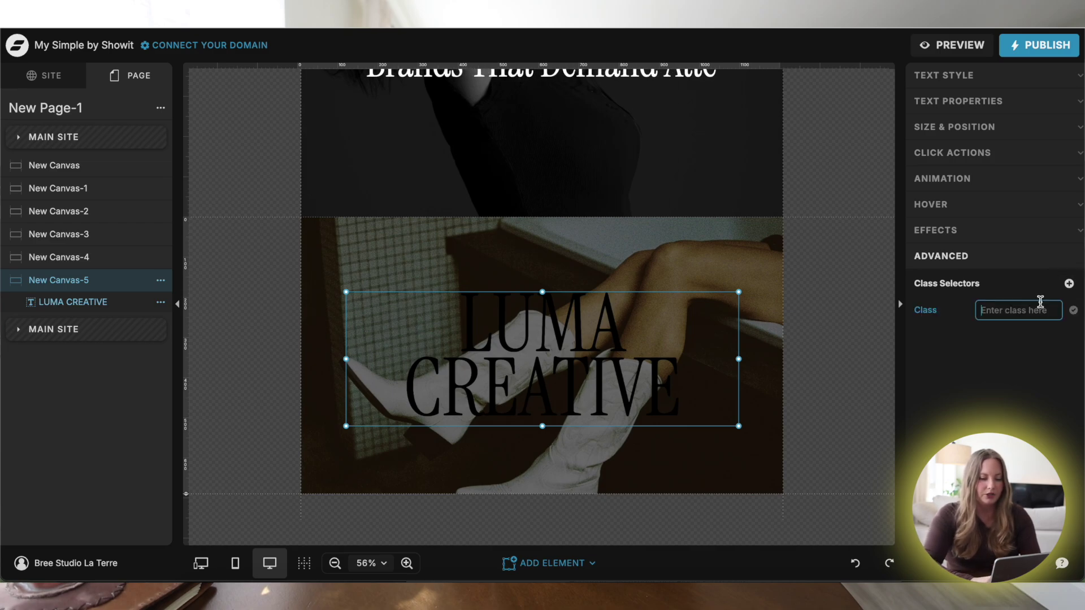
pyautogui.write('name')
pyautogui.press('BackSpace')
pyautogui.press('BackSpace')
pyautogui.press('BackSpace')
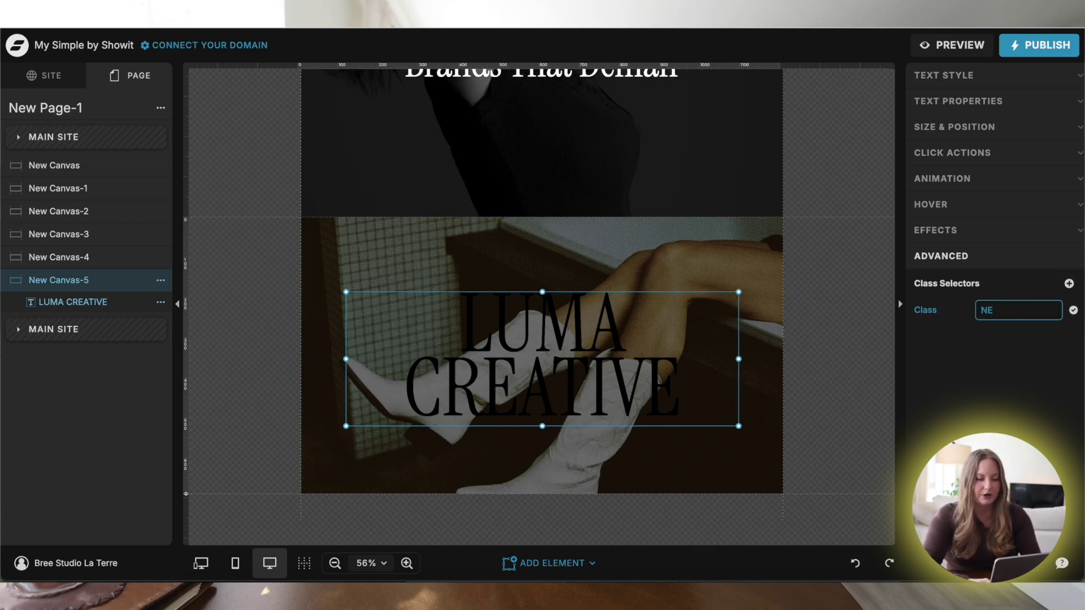
pyautogui.write('eon-text')
pyautogui.press('Return')
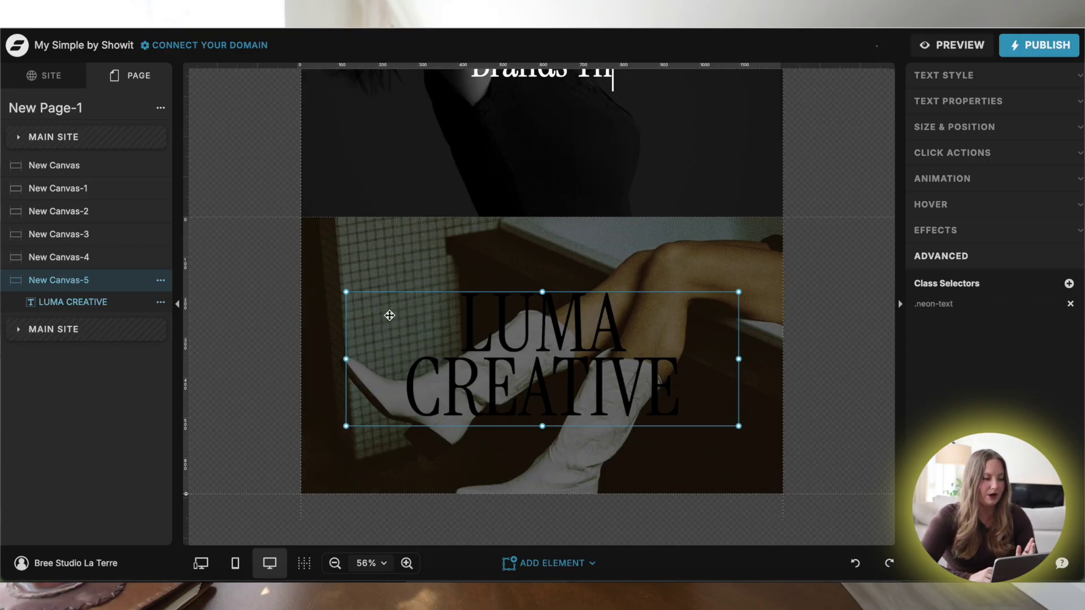
pyautogui.click(292, 294)
pyautogui.click(458, 337)
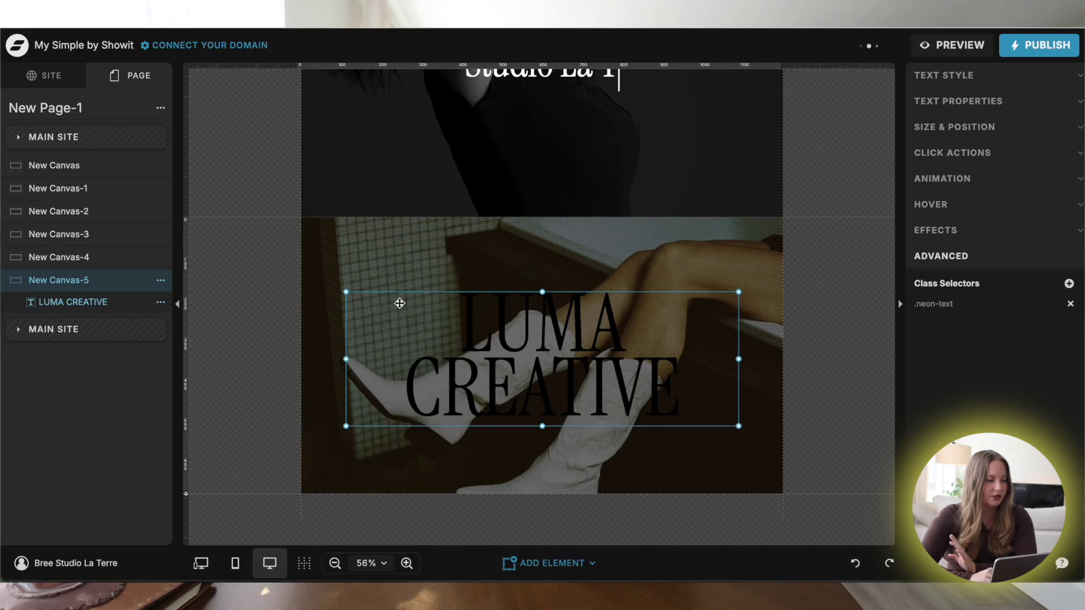
# Step: Add the .neon-text style with 60px #fff text and a 1.5s neon-flicker keyframe animation to the page's custom CSS
pyautogui.click(41, 111)
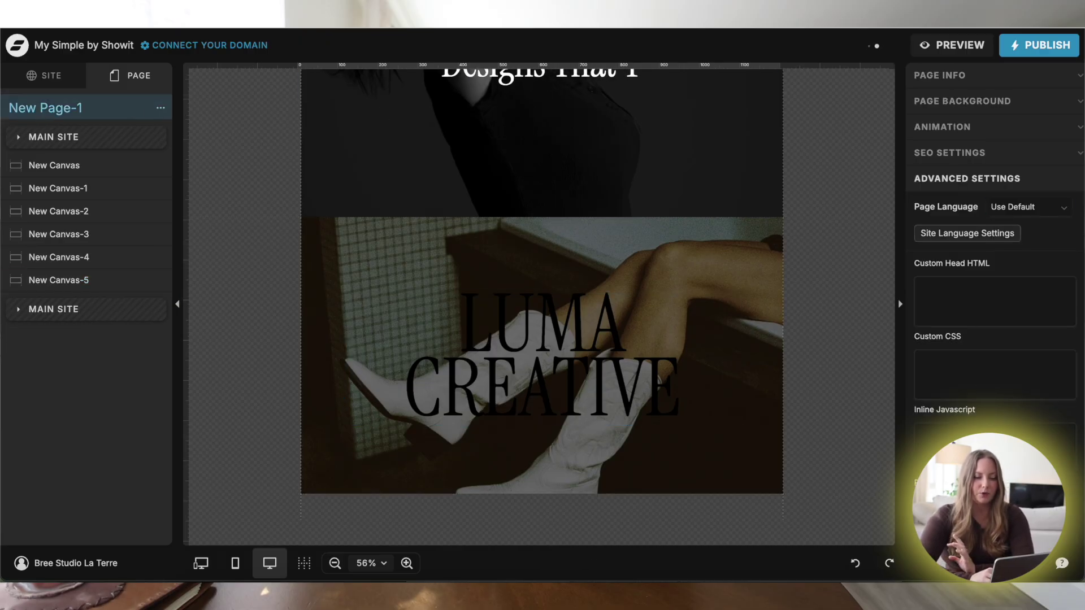
pyautogui.click(967, 366)
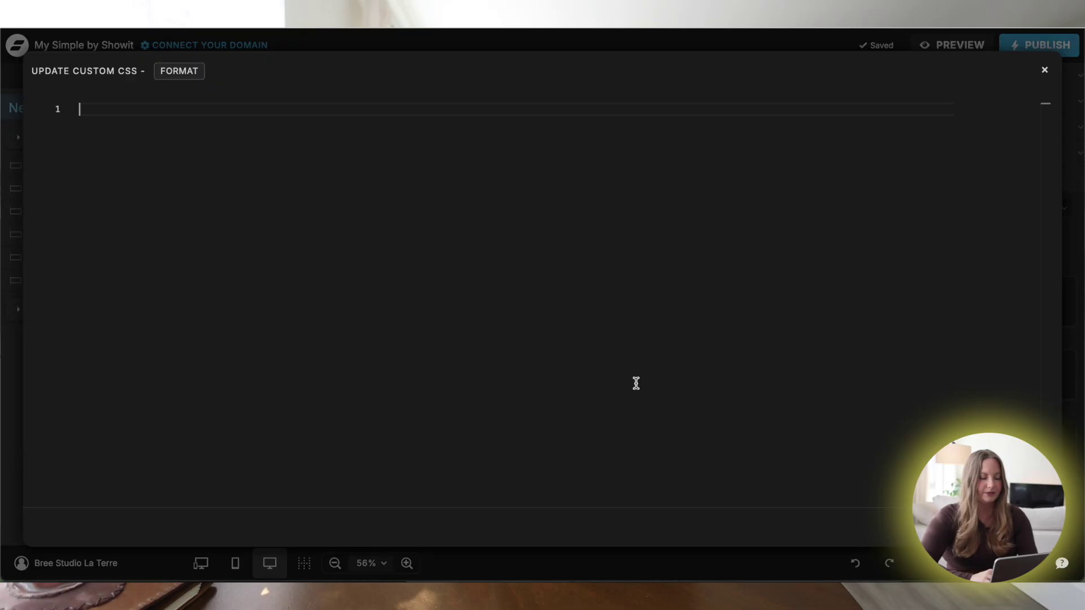
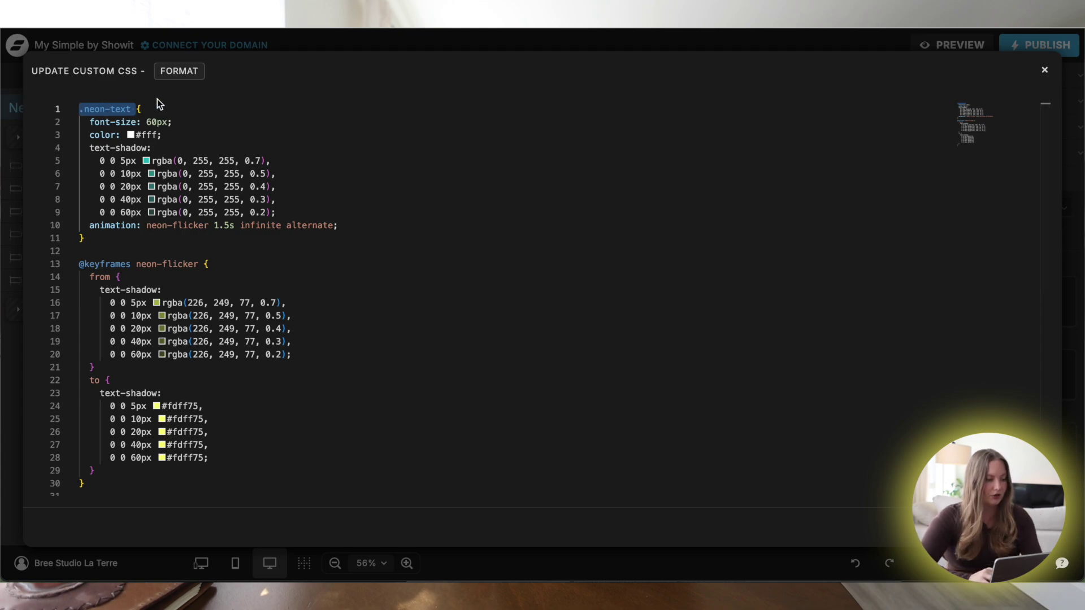
# Step: Try naming the CSS selector .flashing-text, and restore it to .neon-text
pyautogui.doubleClick(98, 108)
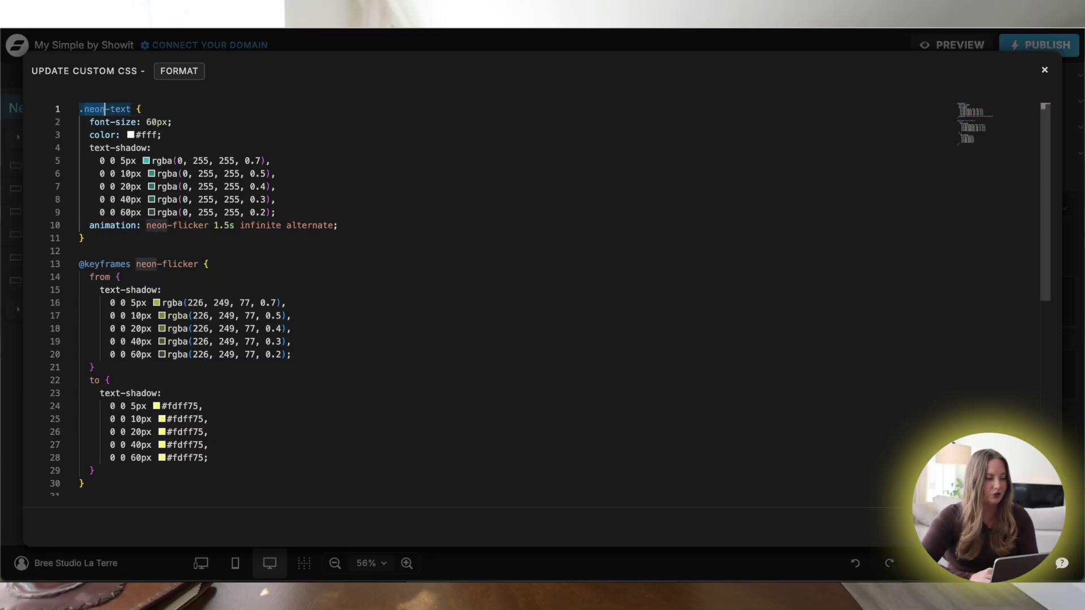
pyautogui.write('flashing')
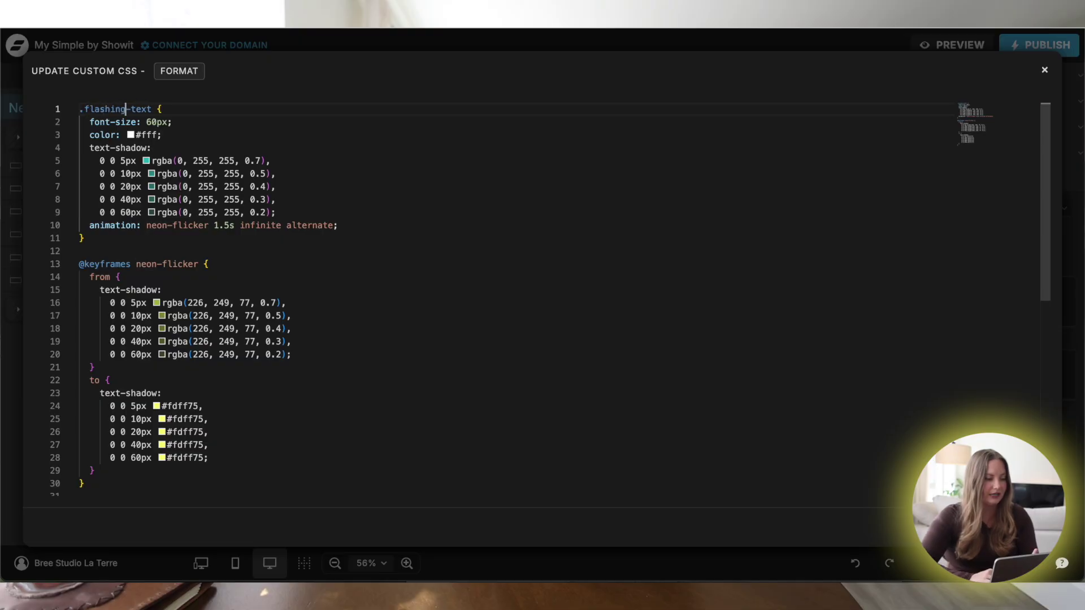
pyautogui.doubleClick(111, 109)
pyautogui.write('neon')
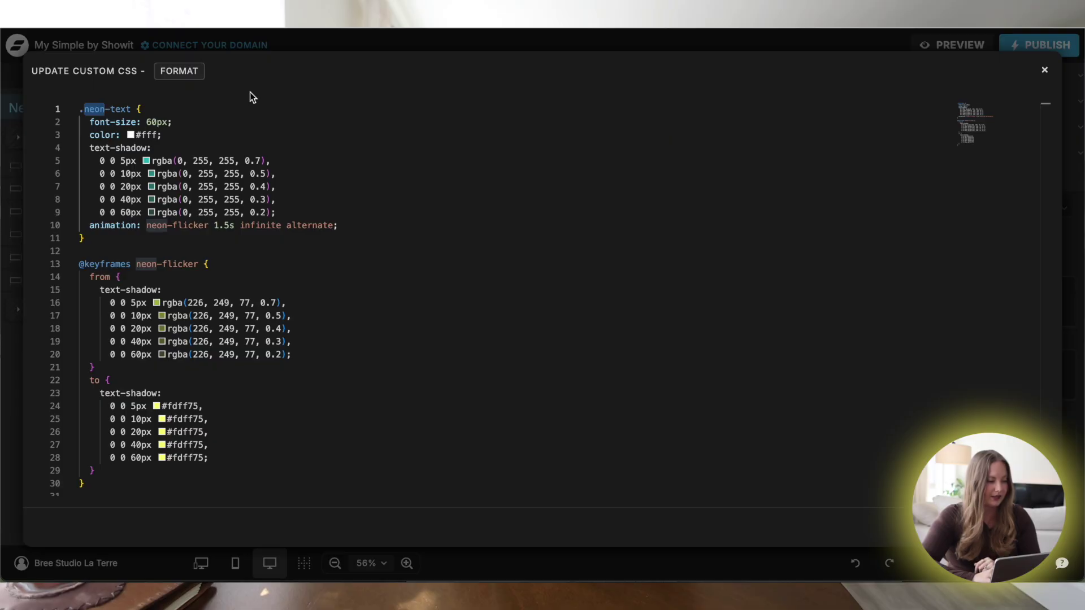
pyautogui.click(167, 109)
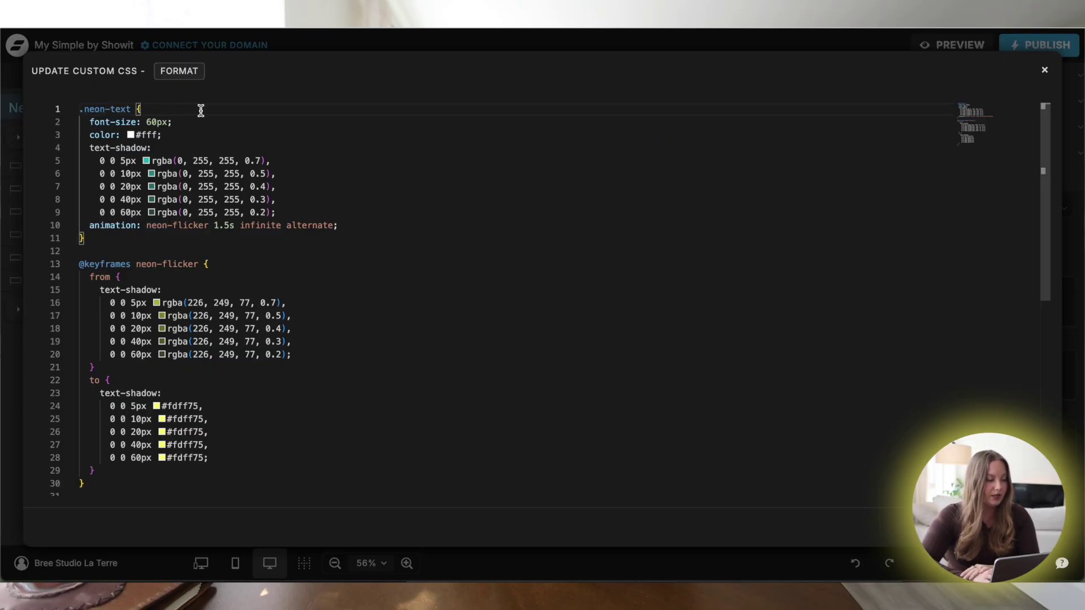
# Step: Set the 5px text-shadow color in the neon-flicker "to" keyframe to pink #ff75aa
pyautogui.click(192, 130)
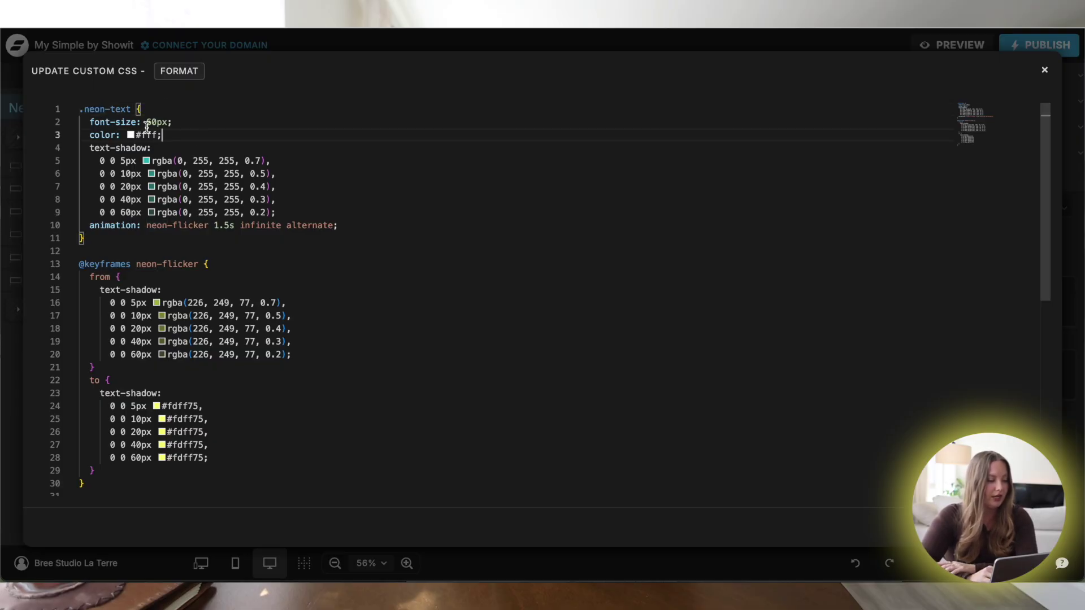
pyautogui.click(282, 266)
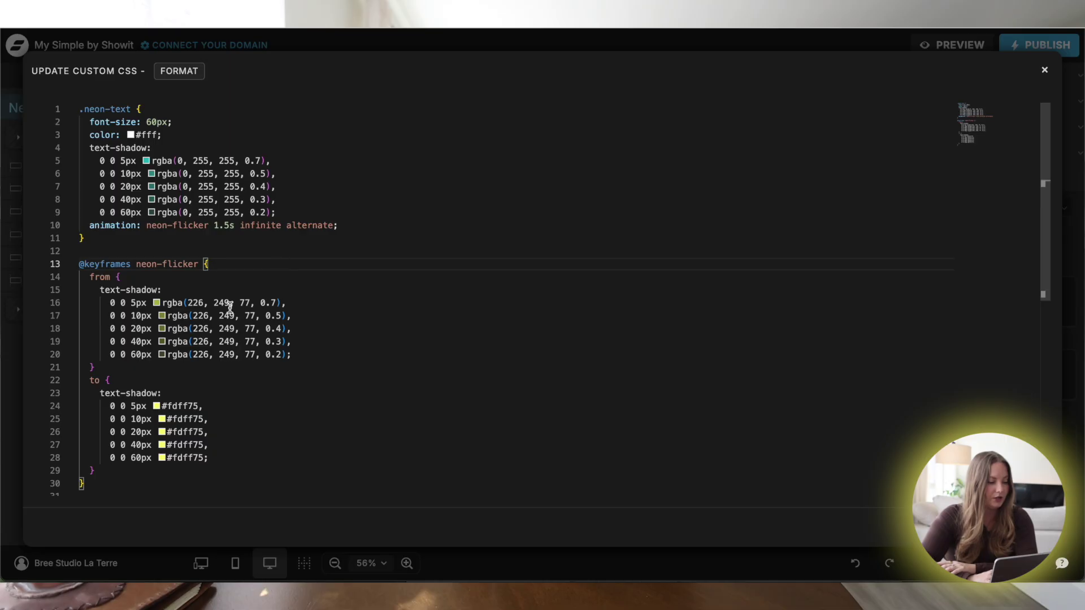
pyautogui.scroll(-4, 149, 361)
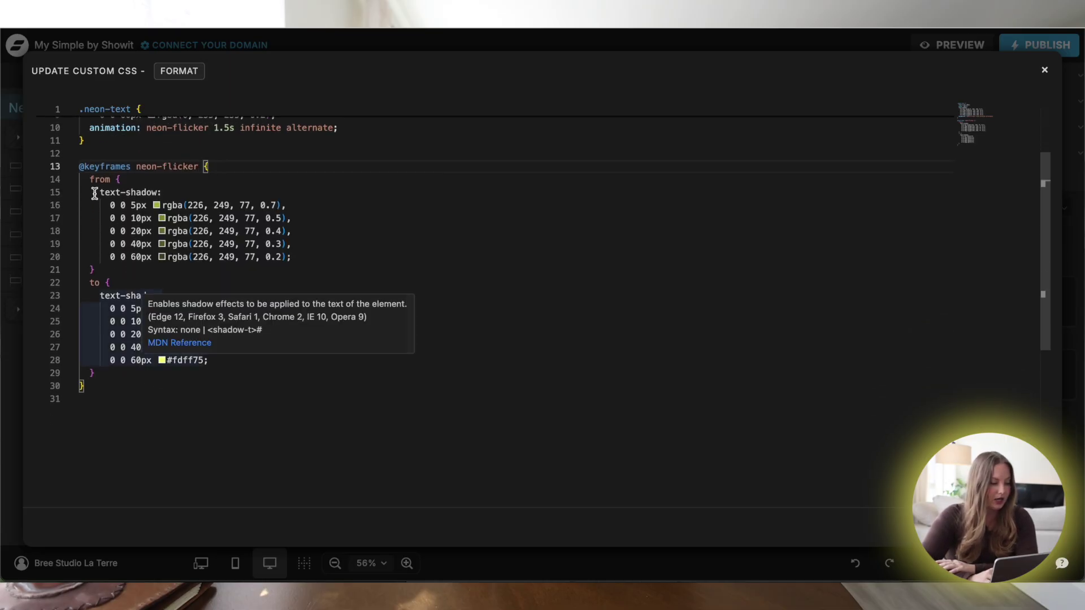
pyautogui.moveTo(205, 204)
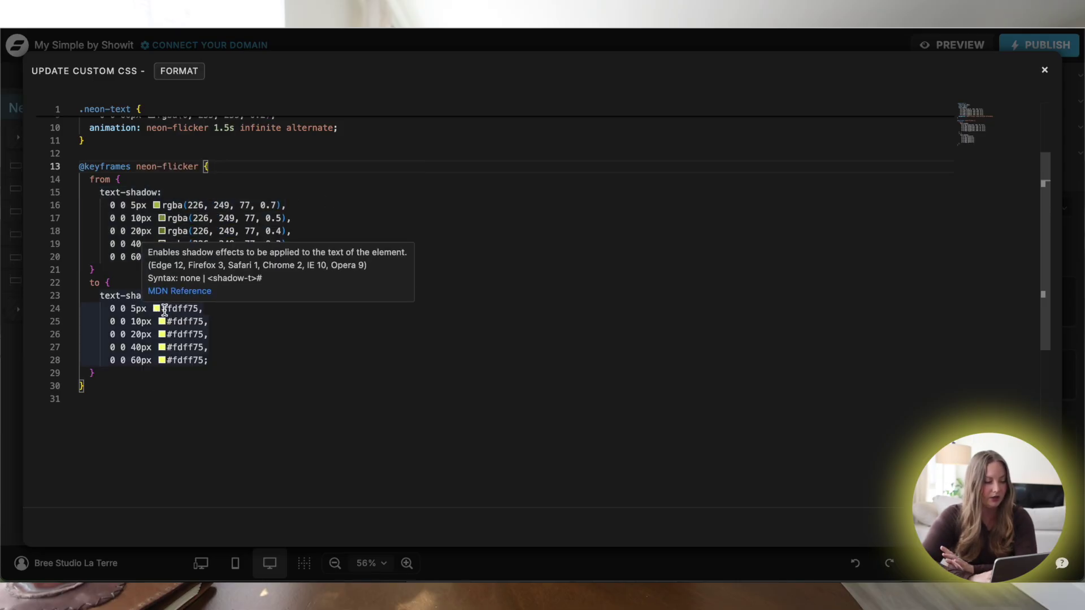
pyautogui.moveTo(165, 308)
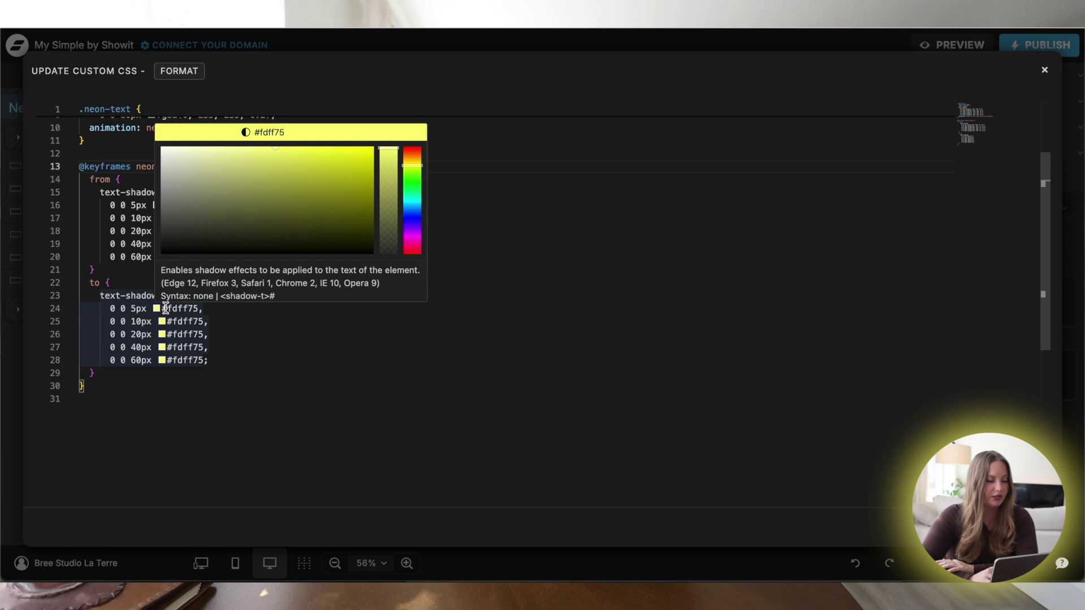
pyautogui.click(412, 246)
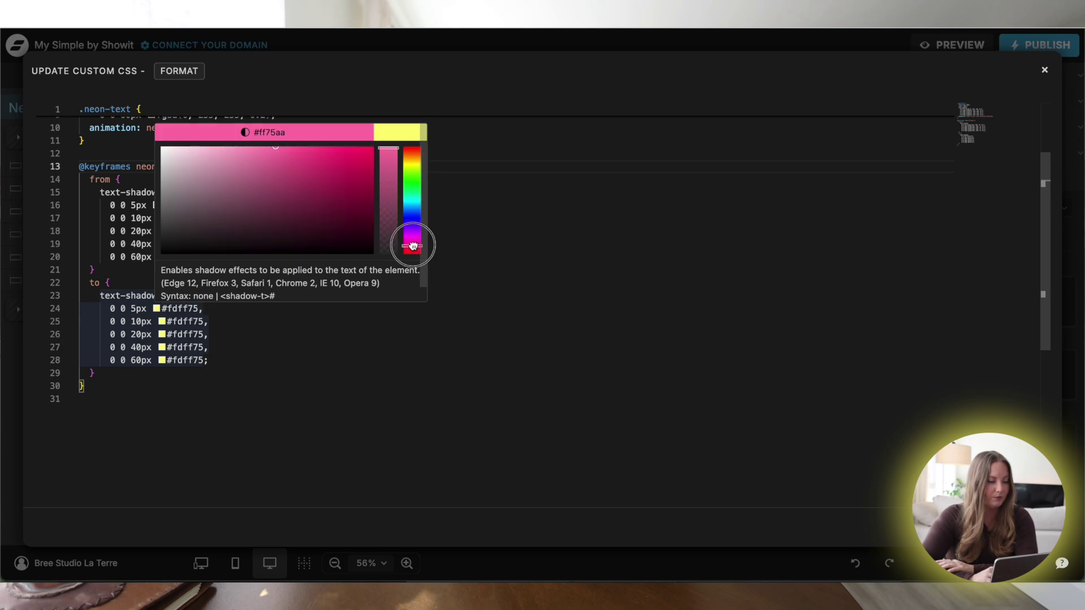
pyautogui.click(279, 413)
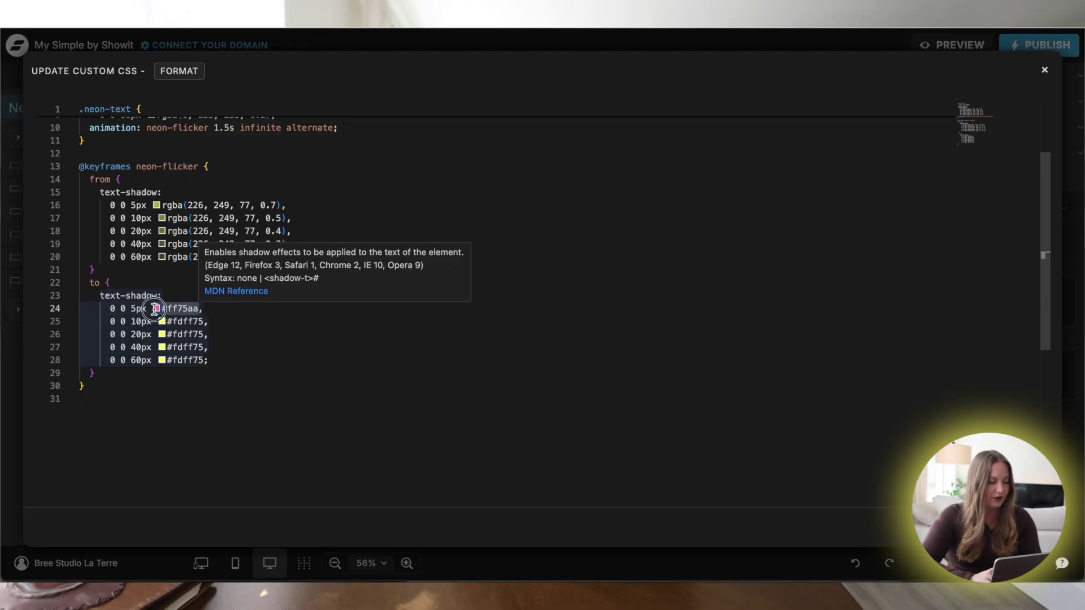
# Step: Set the 10px, 20px, 40px and 60px shadow colors in the "to" keyframe to #ff75aa and save the custom CSS
pyautogui.click(171, 322)
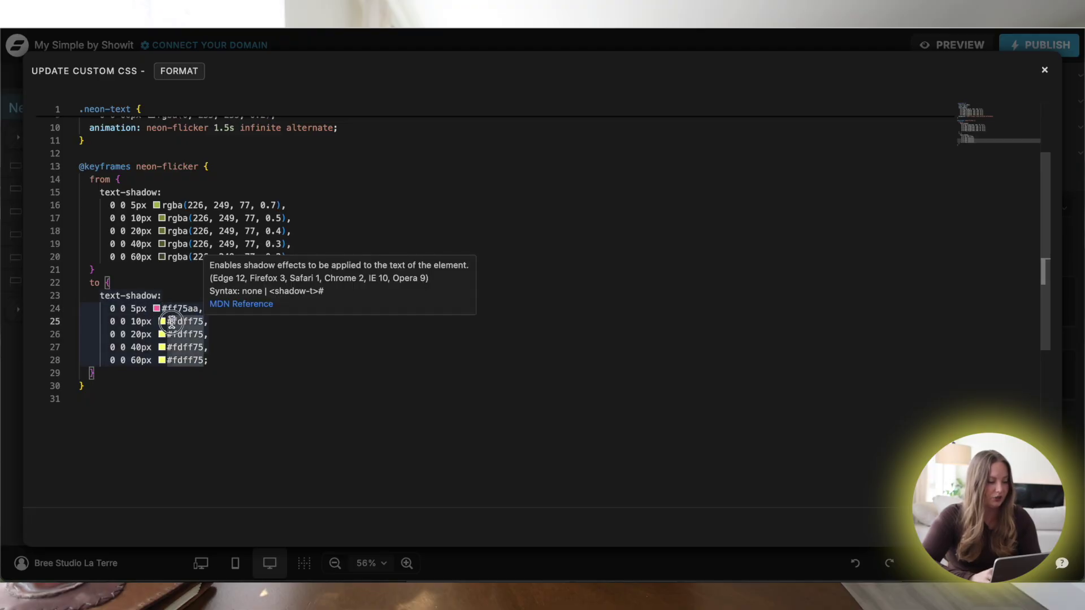
pyautogui.click(195, 334)
pyautogui.moveTo(170, 334)
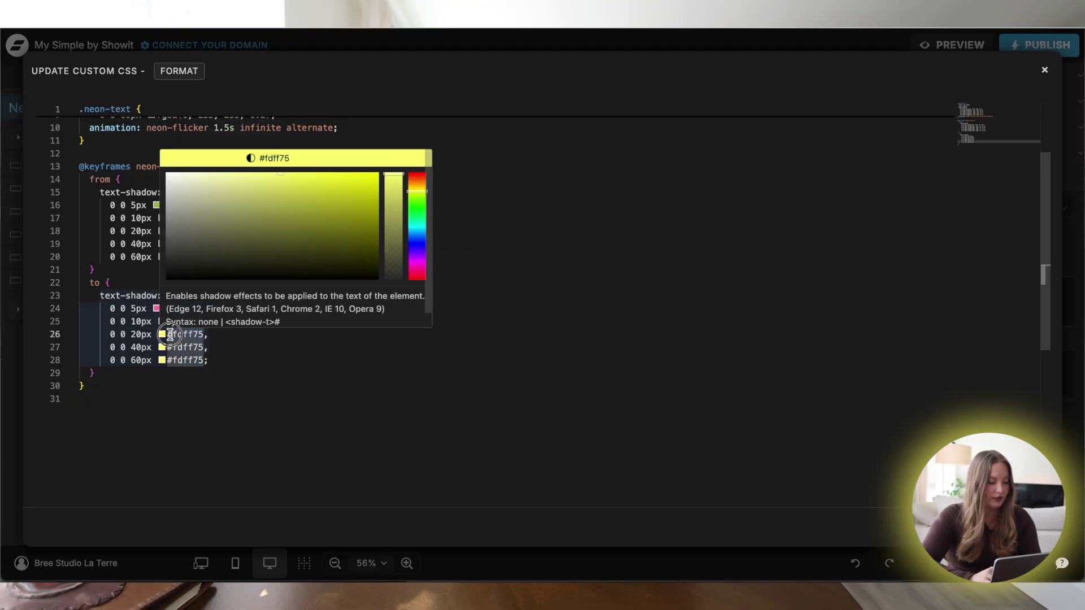
pyautogui.write('#ff75aa')
pyautogui.moveTo(170, 334); pyautogui.dragTo(161, 360)
pyautogui.write('#ff75aa')
pyautogui.write('#ff75aa')
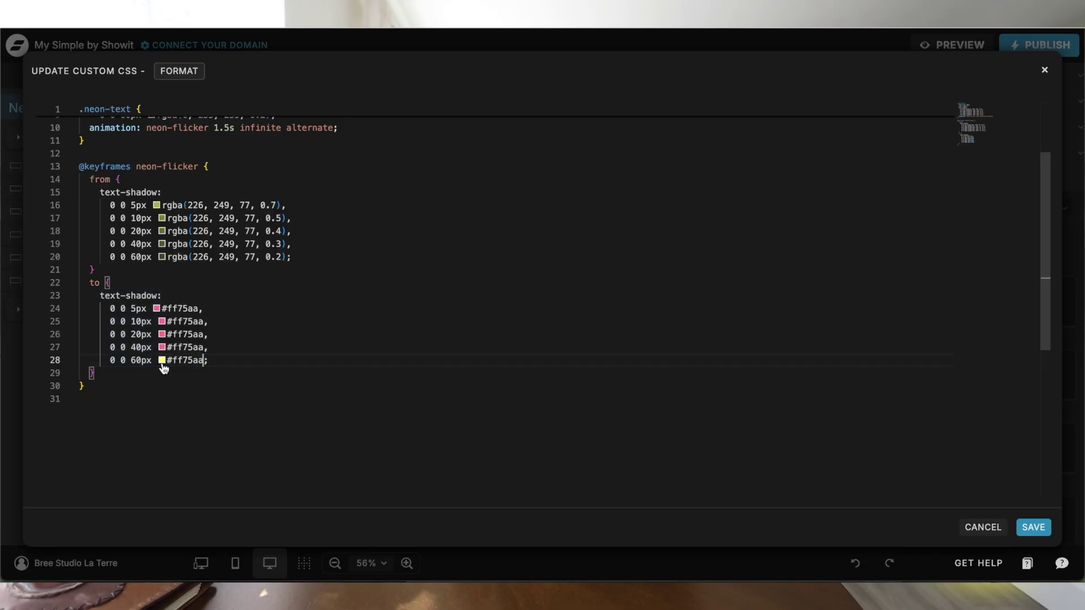
pyautogui.click(255, 395)
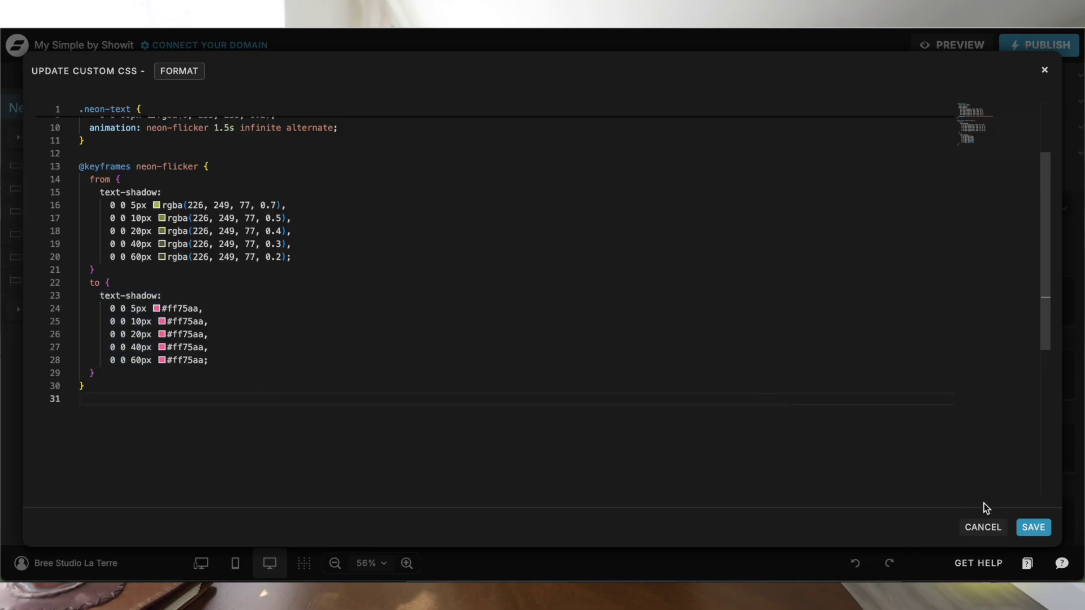
pyautogui.click(1034, 527)
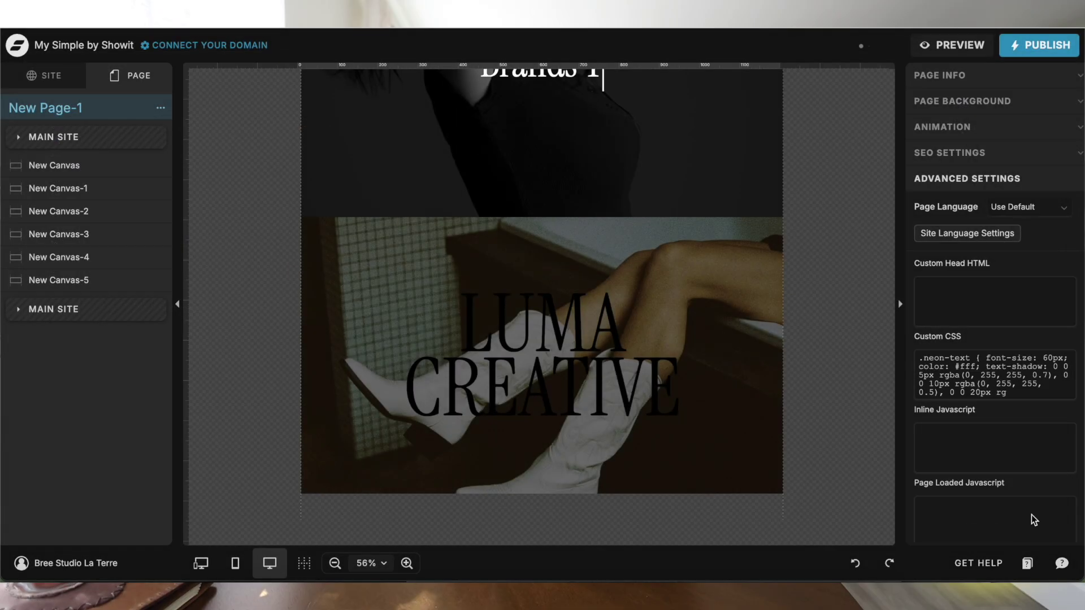
# Step: Preview the page in the browser and examine the neon flicker effect on the LUMA CREATIVE title
pyautogui.click(951, 47)
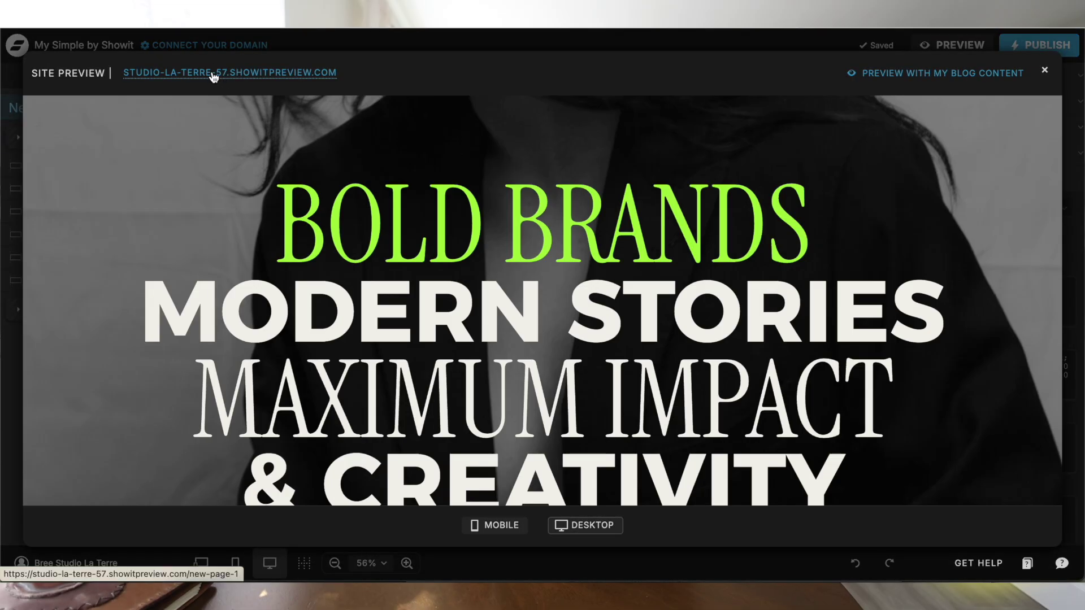
pyautogui.click(213, 74)
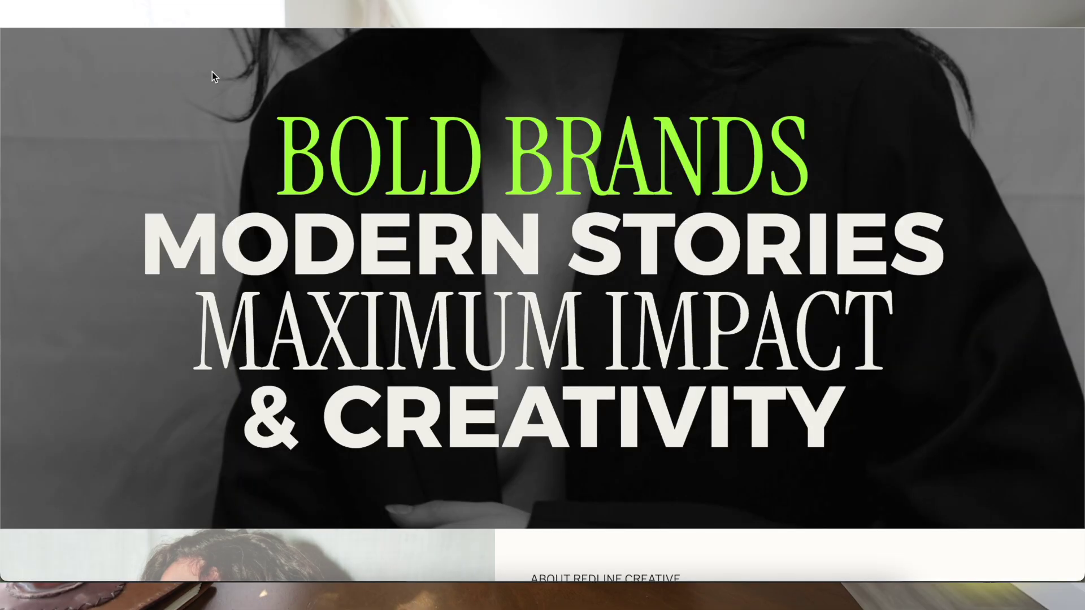
pyautogui.scroll(-10, 400, 206)
pyautogui.scroll(-10, 398, 201)
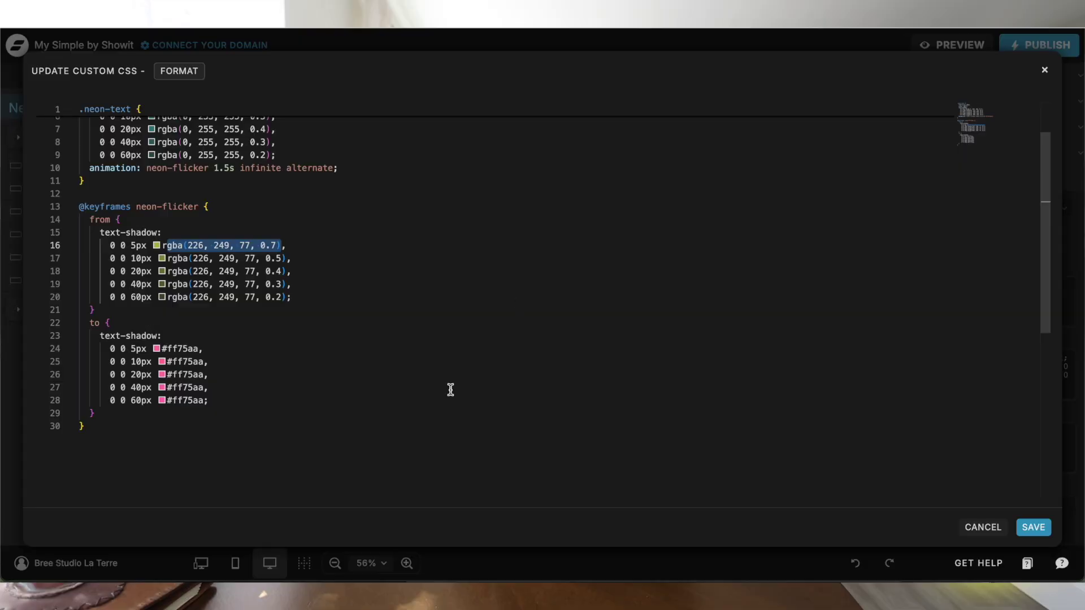
pyautogui.scroll(2, 224, 223)
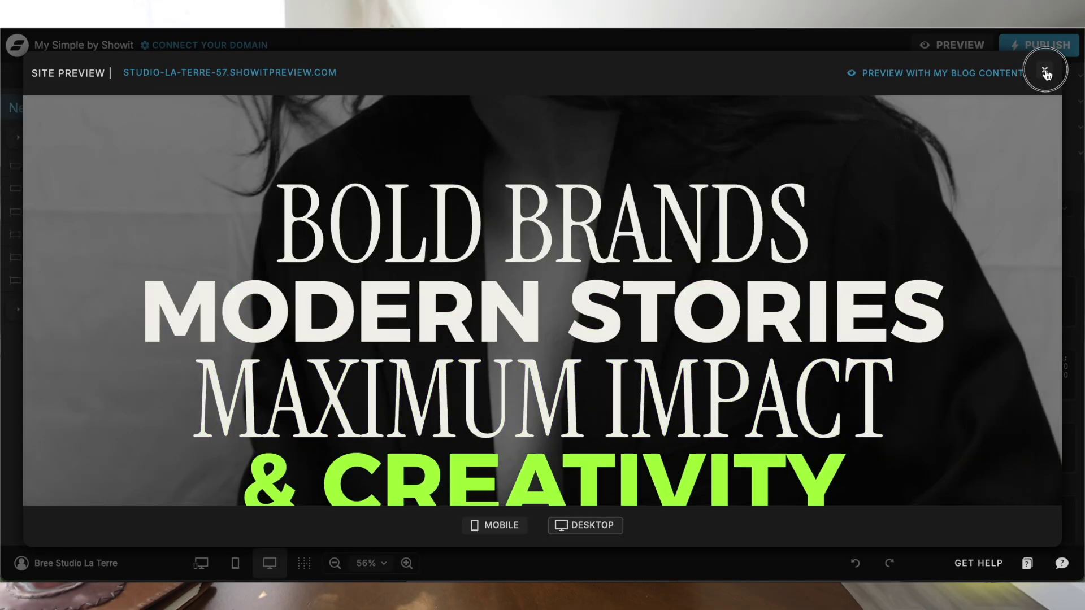
pyautogui.click(1049, 72)
# Step: Set the neon-flicker animation duration to 1.5s in the page's custom CSS and save it
pyautogui.click(464, 334)
pyautogui.click(464, 334)
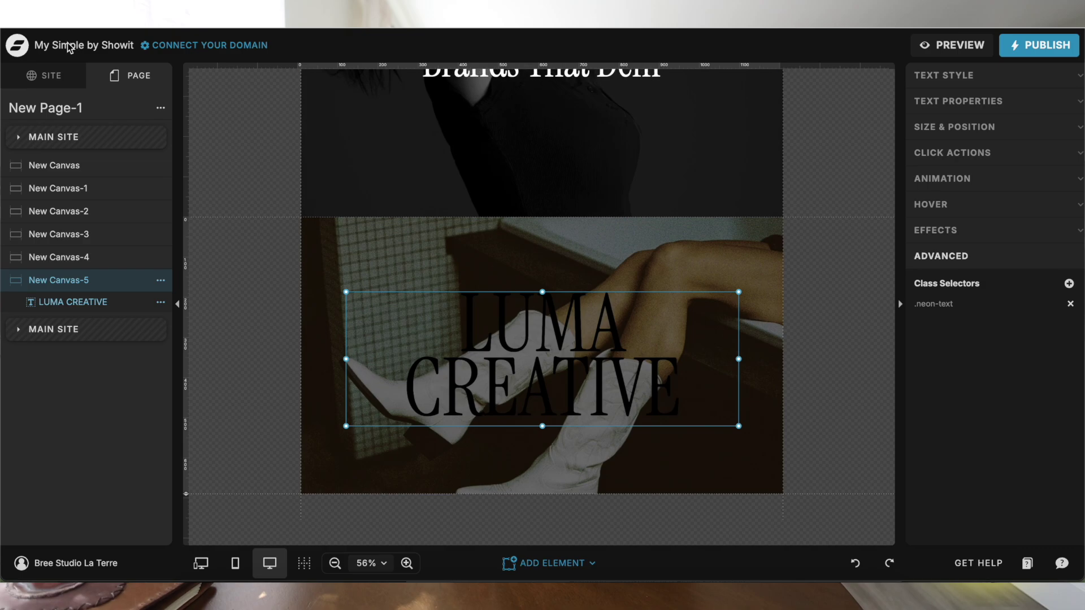
pyautogui.click(49, 105)
pyautogui.click(972, 373)
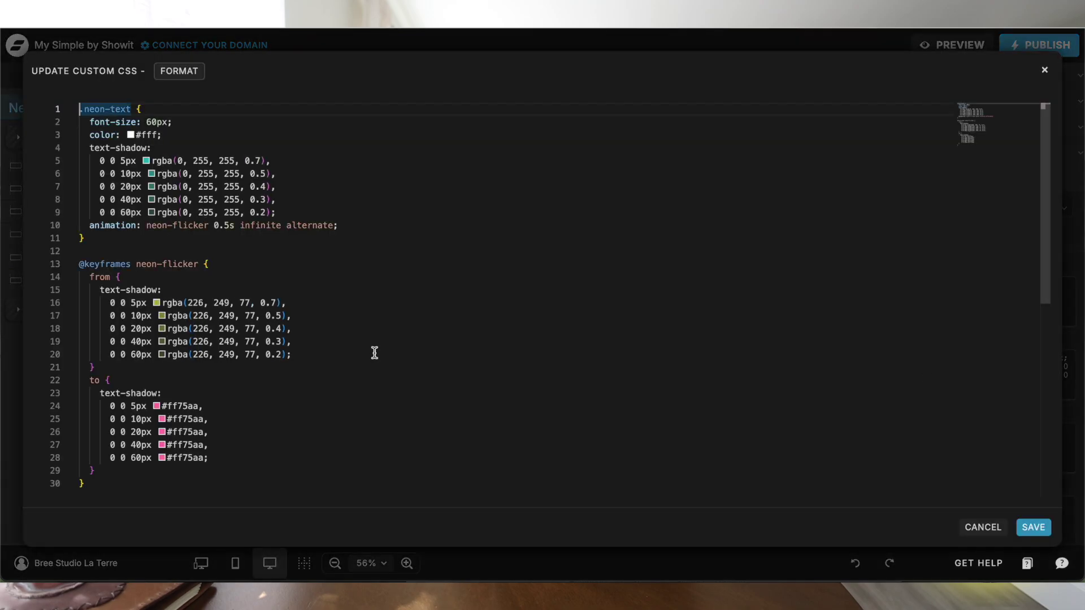
pyautogui.click(219, 226)
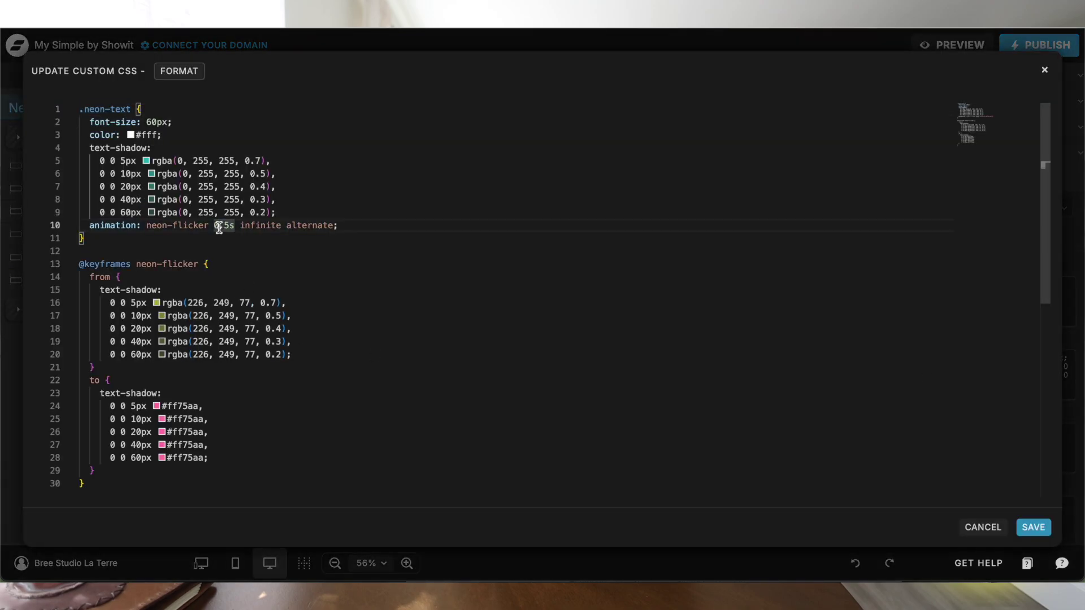
pyautogui.press('BackSpace')
pyautogui.write('1')
pyautogui.click(659, 278)
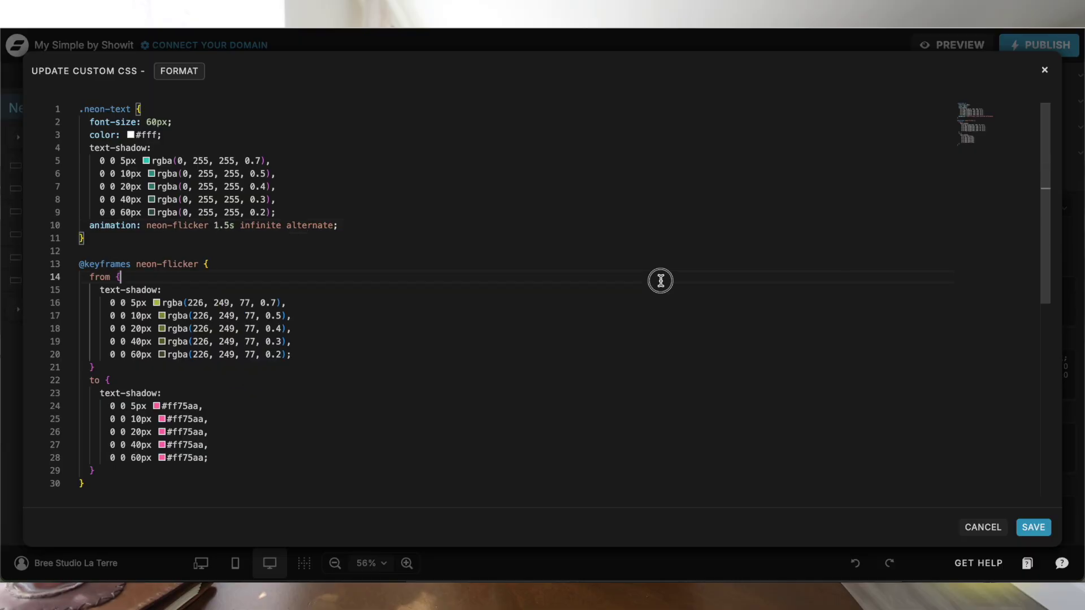
pyautogui.click(1022, 526)
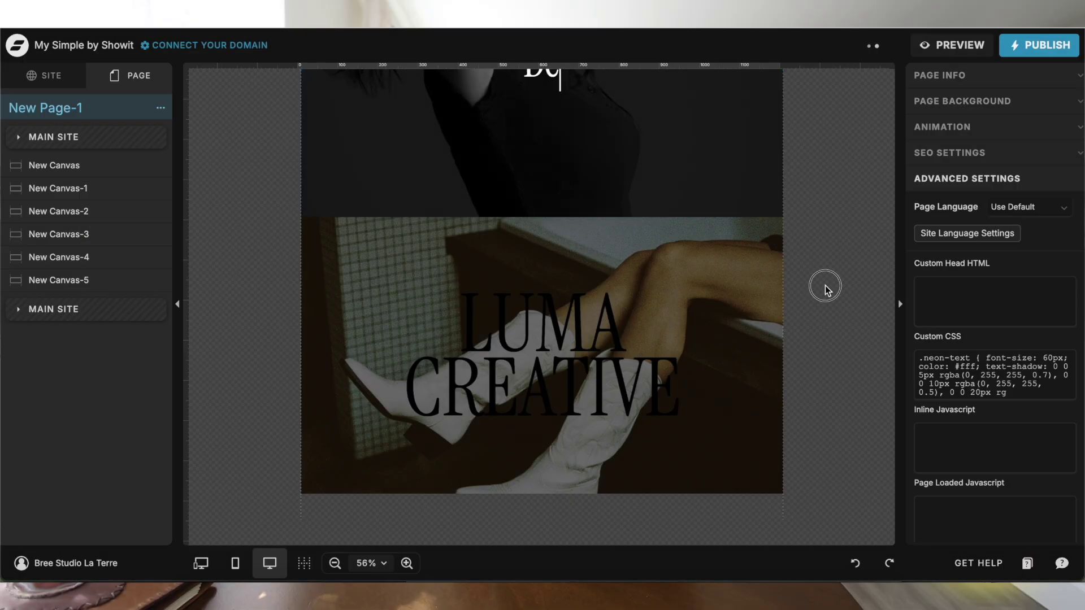